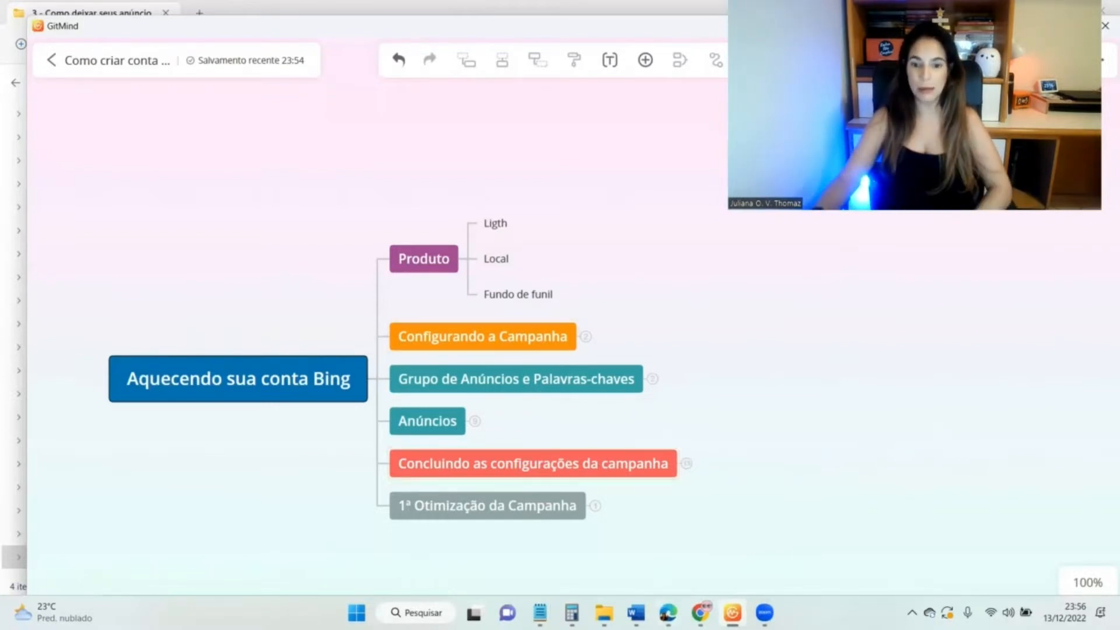
Switch to Microsoft Advertising and start a new campaign with the objective "Conversões em meu site" and the ad type "Anúncios de pesquisa"
click(668, 613)
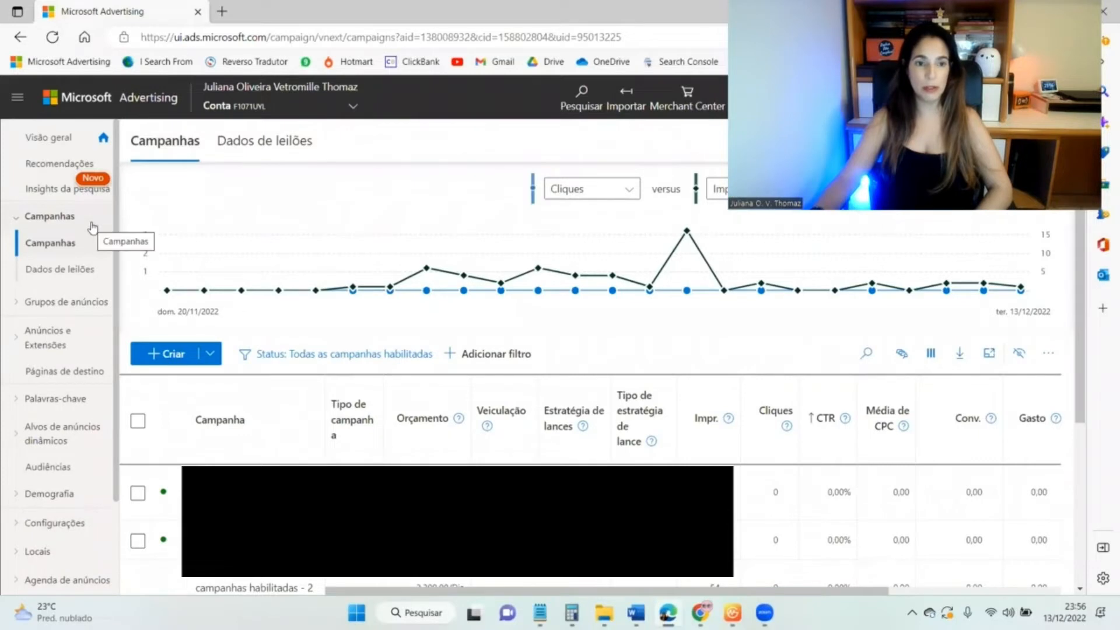
click(165, 353)
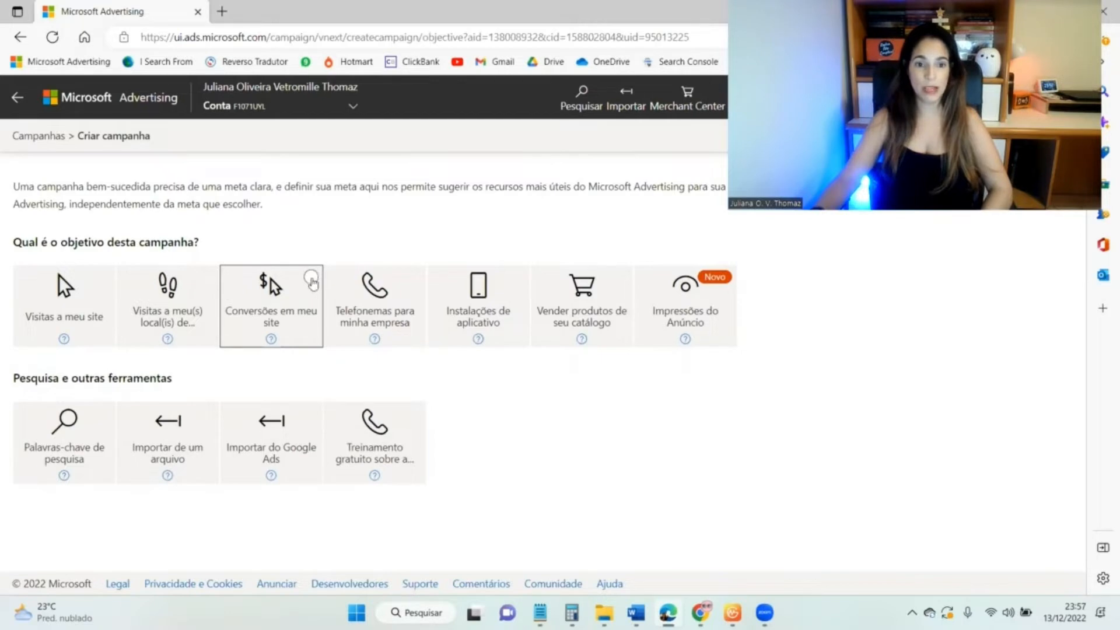
click(311, 279)
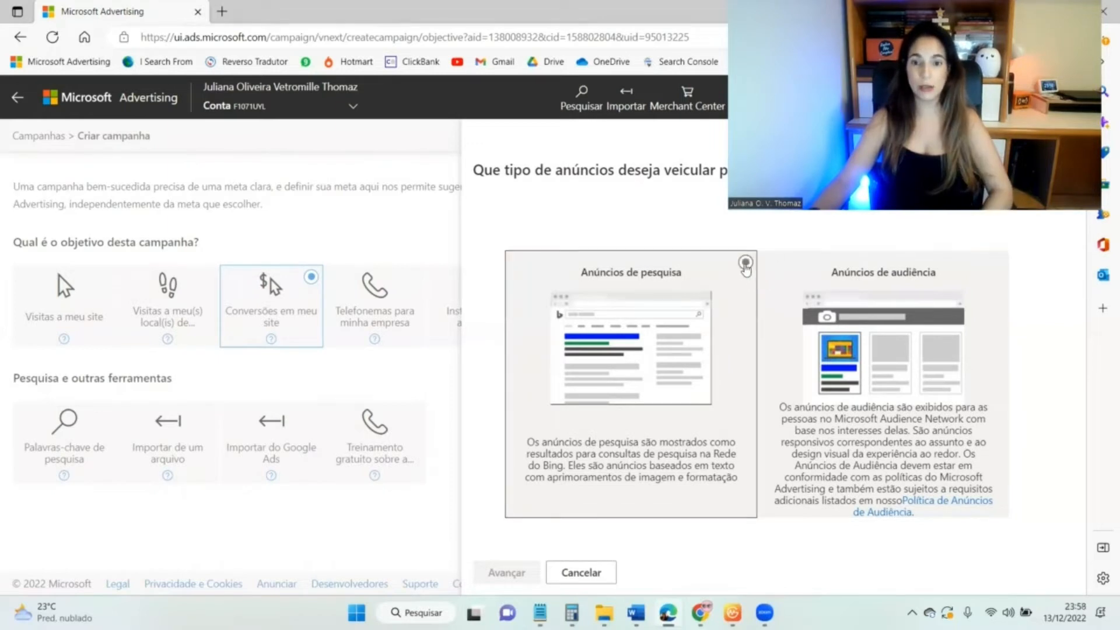
click(746, 264)
click(521, 575)
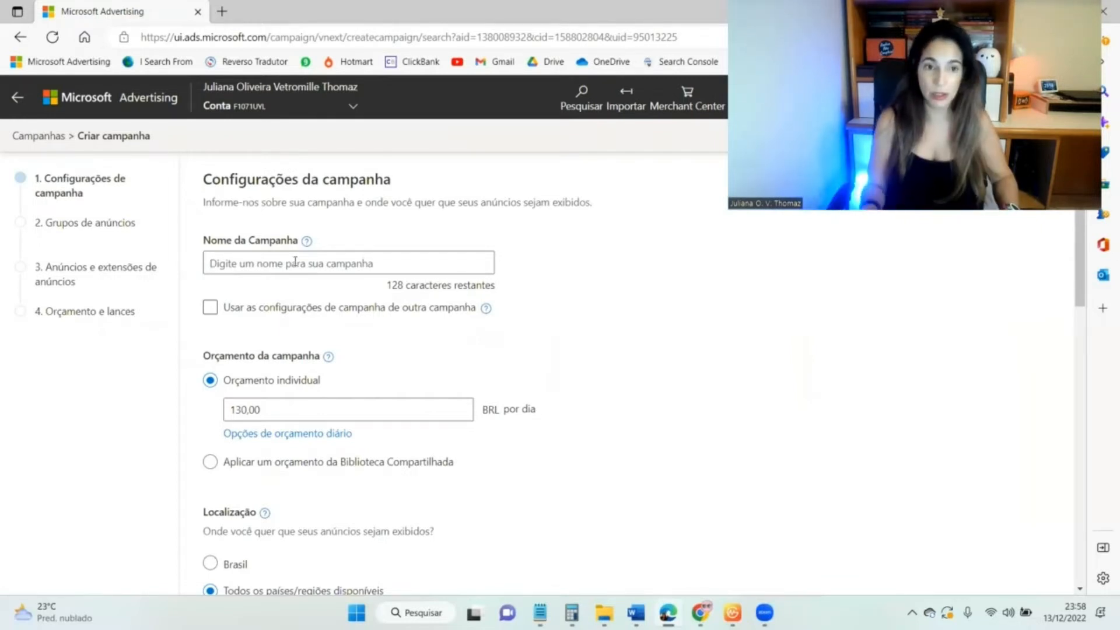
Name the campaign "[13.12.2022 - HT] Curso MBE" and set its individual daily budget to 8000,00 BRL
text([13.12.2022 - HT] Curso MBE)
click(323, 309)
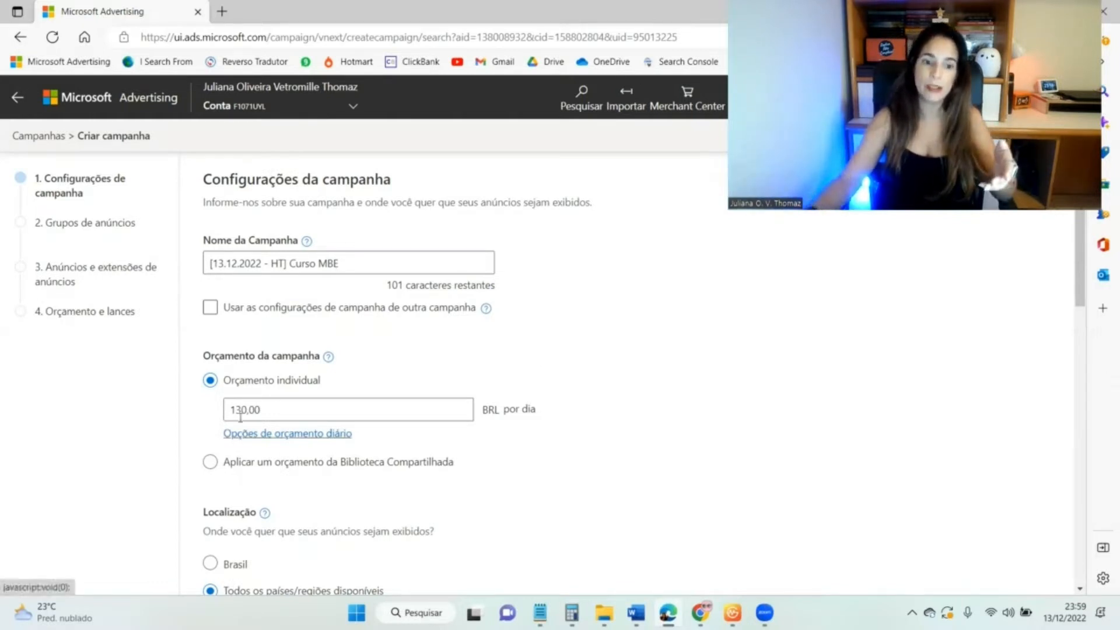
drag(244, 410, 220, 416)
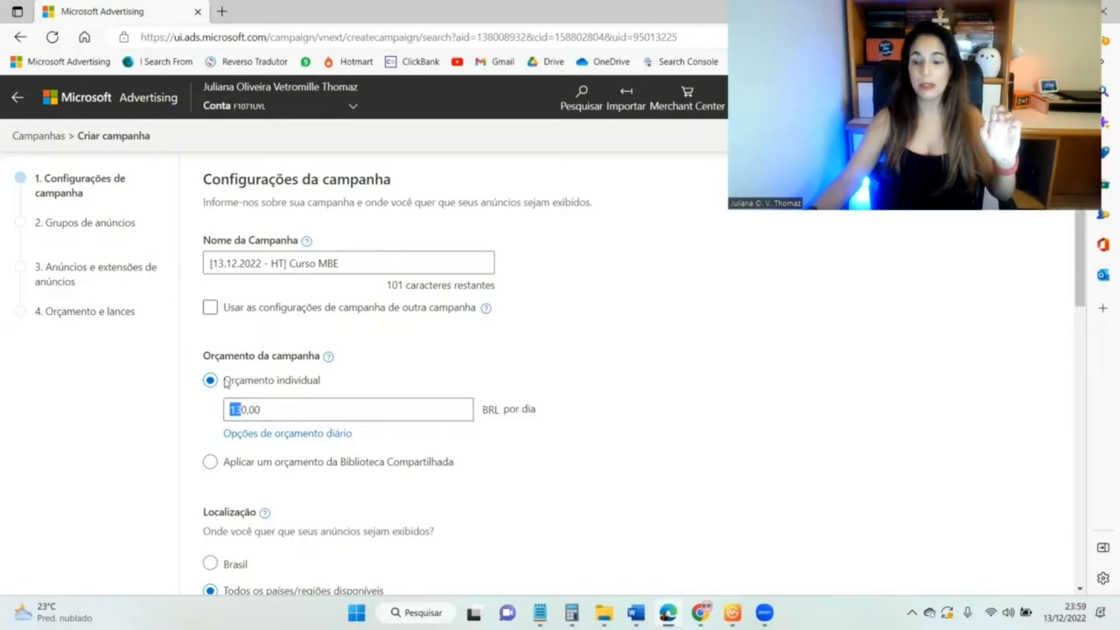
text(800)
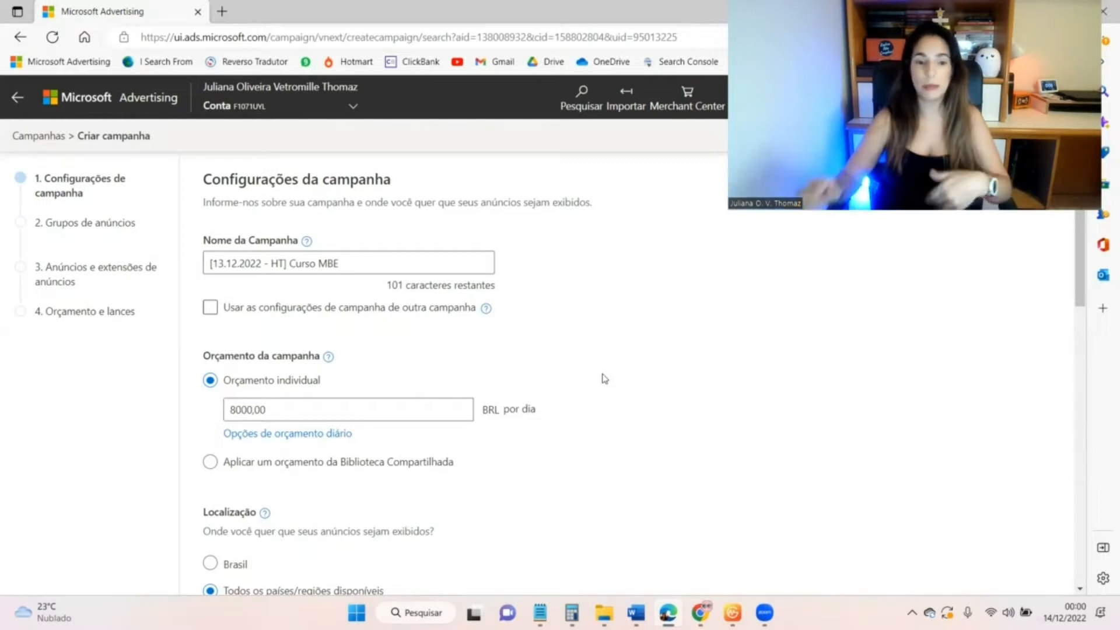
scroll(589, 444, down, 1)
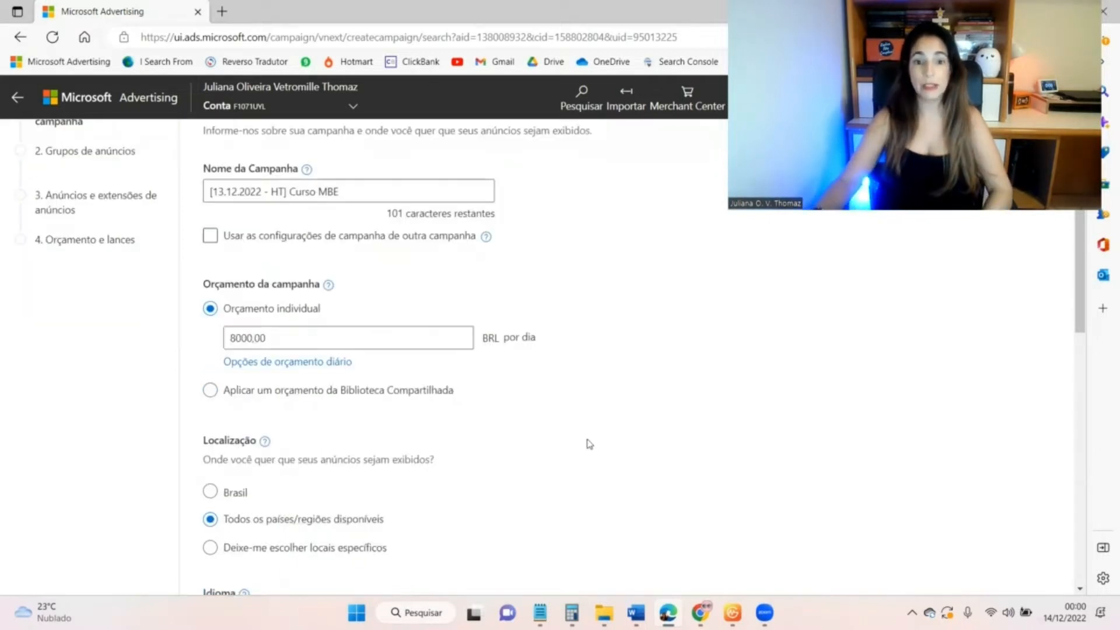
click(269, 333)
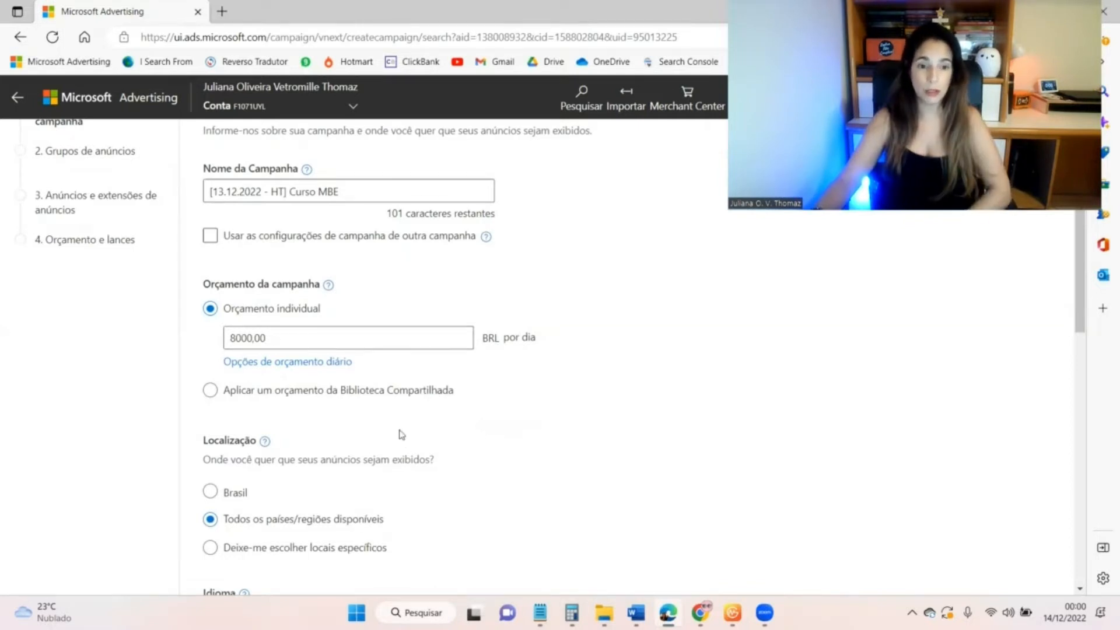
Set the campaign location to Brasil and exclude people who only search for or view pages about the targeted locations
scroll(400, 434, down, 2)
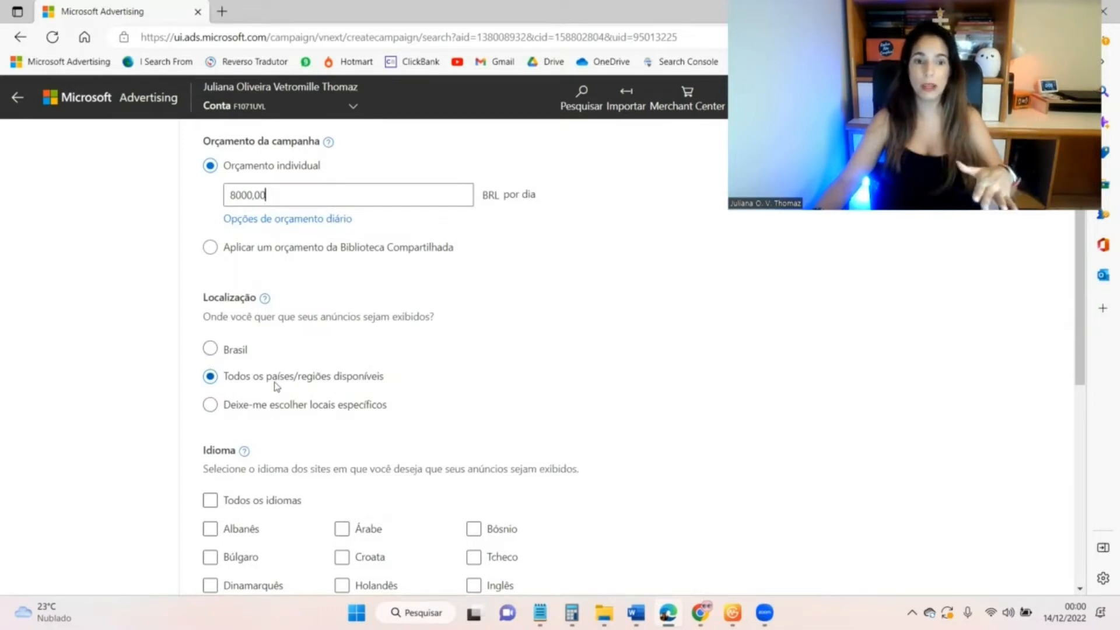
click(210, 348)
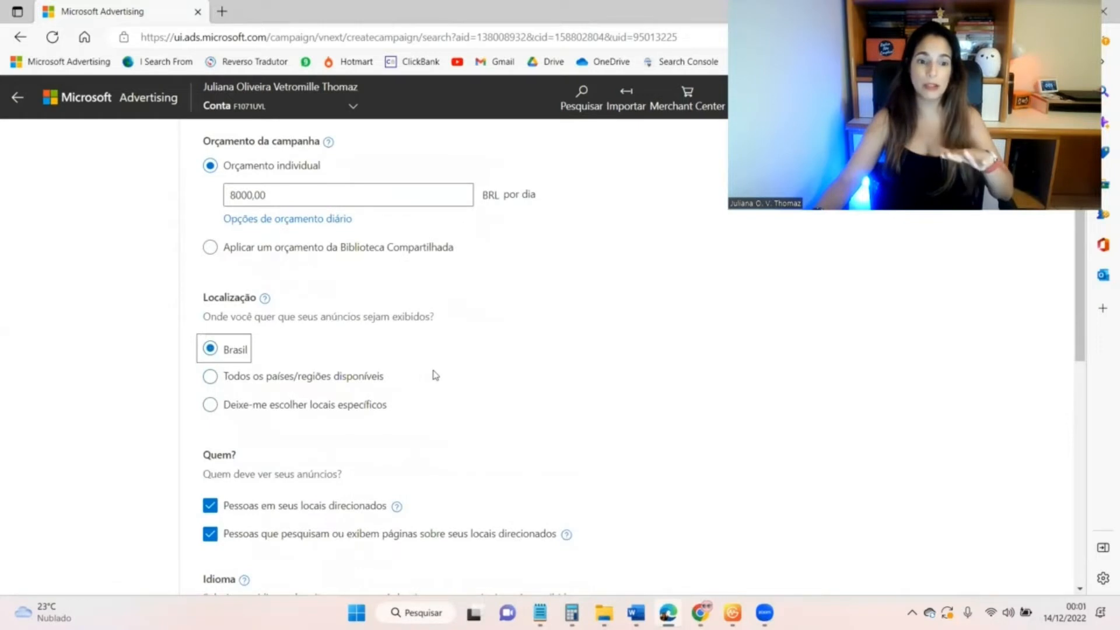
scroll(435, 375, down, 3)
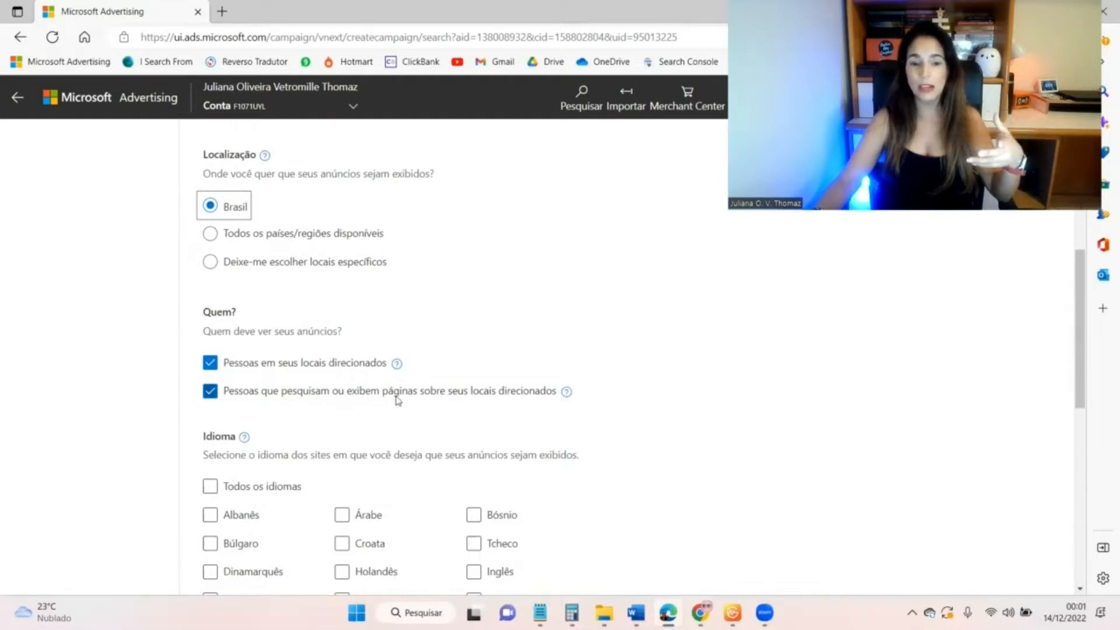
click(211, 392)
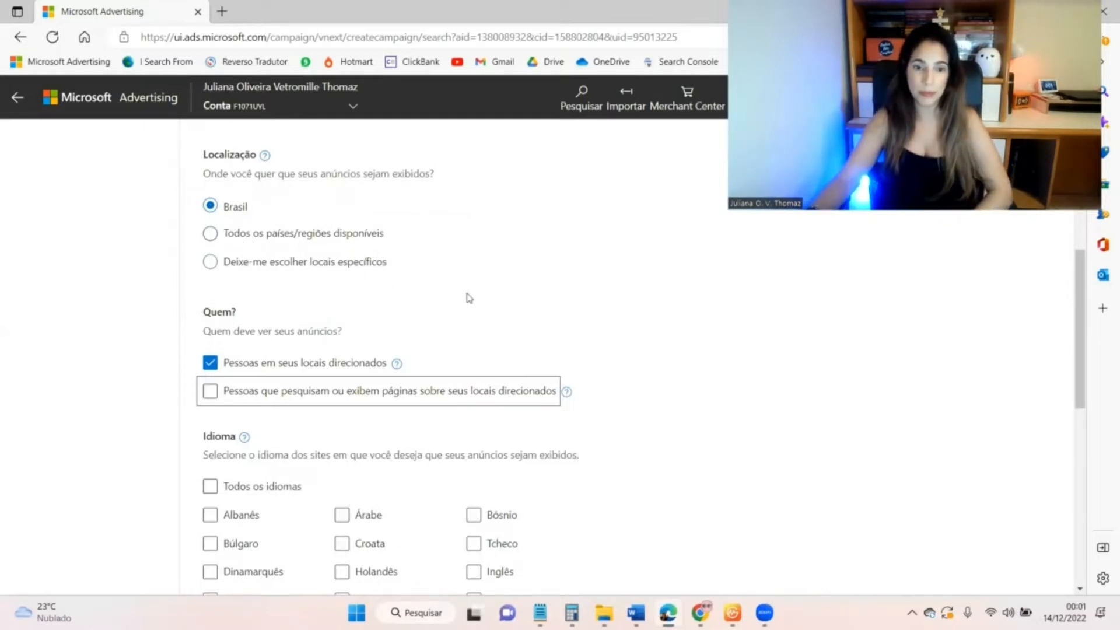
Add Inglês and Espanhol to the campaign's languages, then save the campaign settings and continue to the ad groups stage
scroll(557, 353, down, 1)
scroll(566, 338, down, 3)
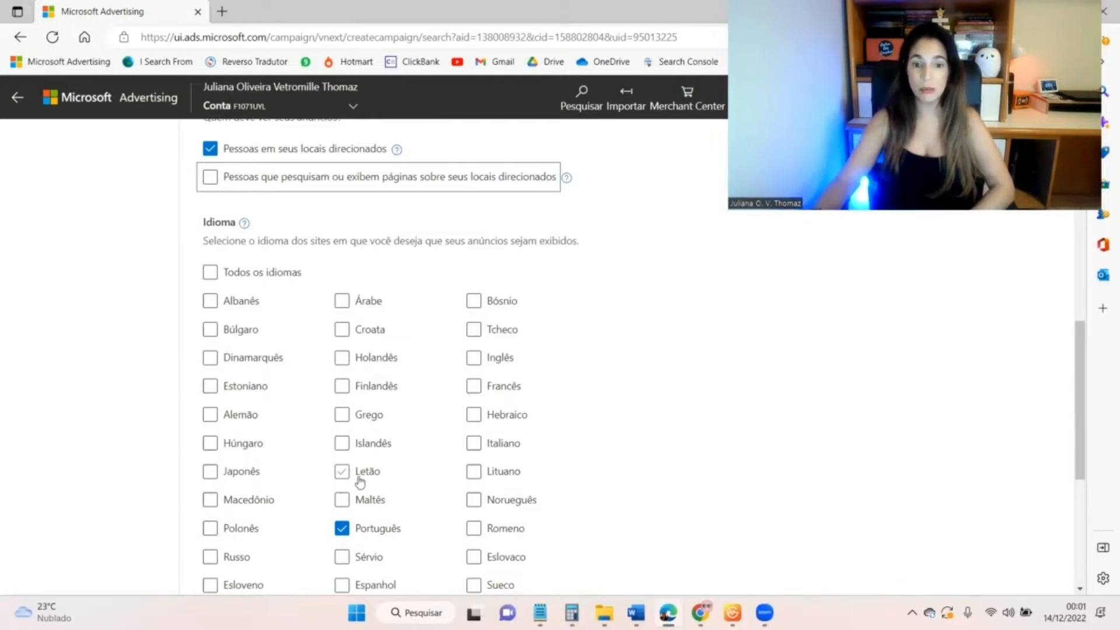
click(471, 358)
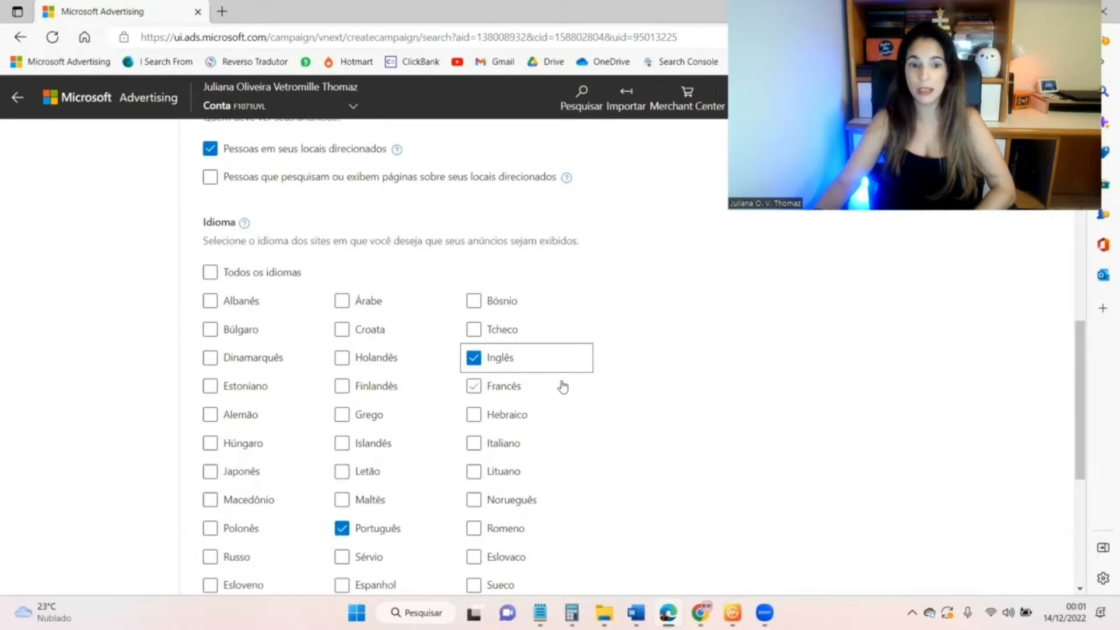
scroll(512, 395, down, 1)
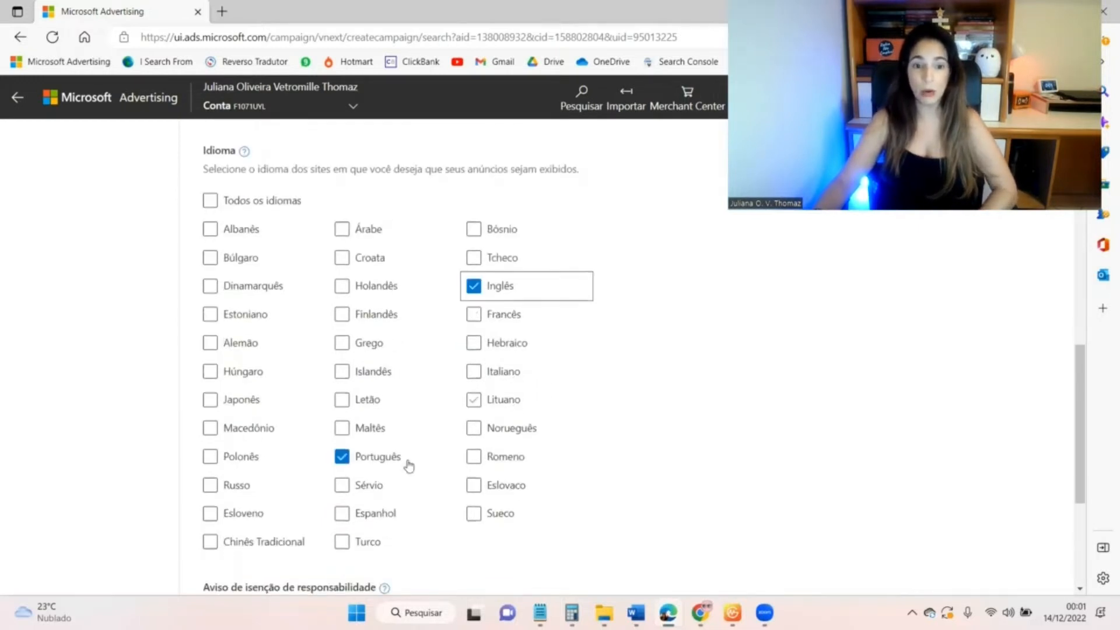
click(346, 516)
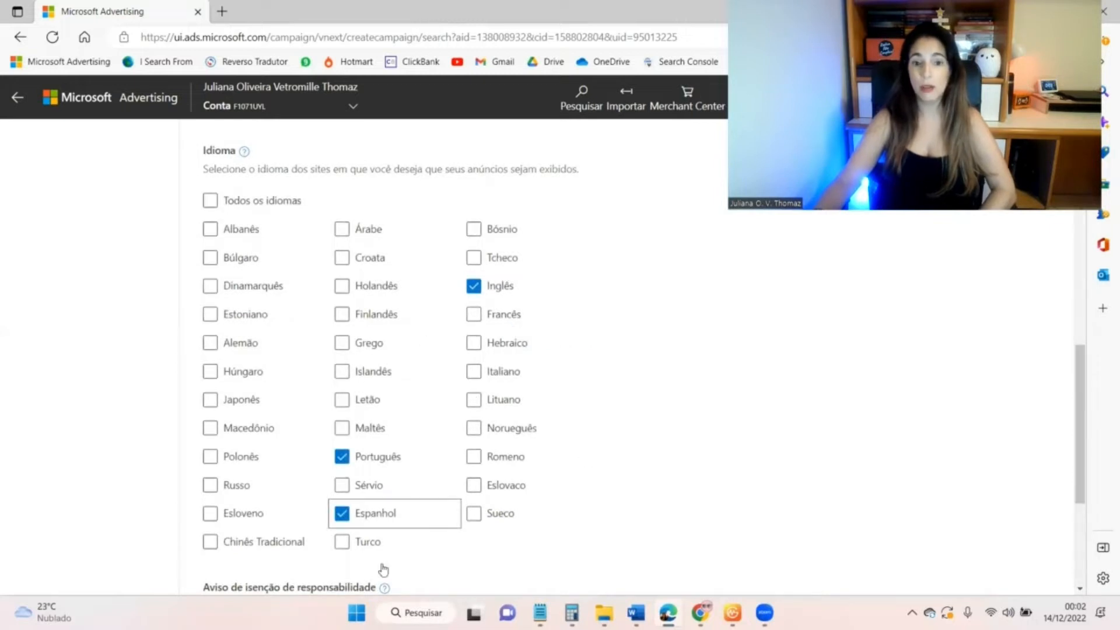
scroll(618, 430, down, 1)
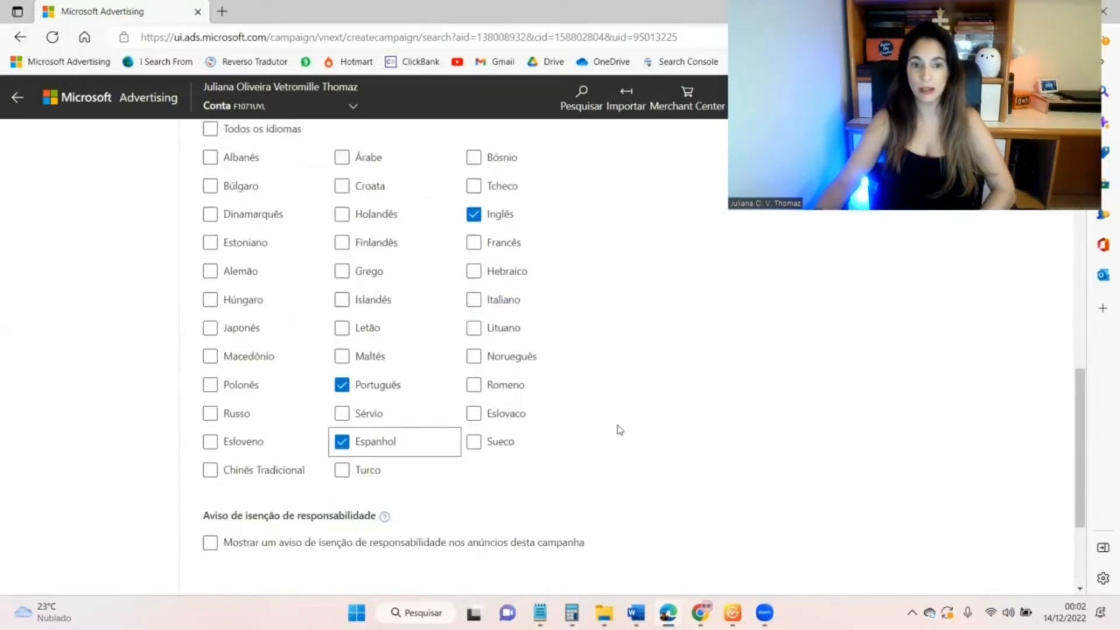
scroll(607, 423, down, 1)
scroll(613, 428, down, 1)
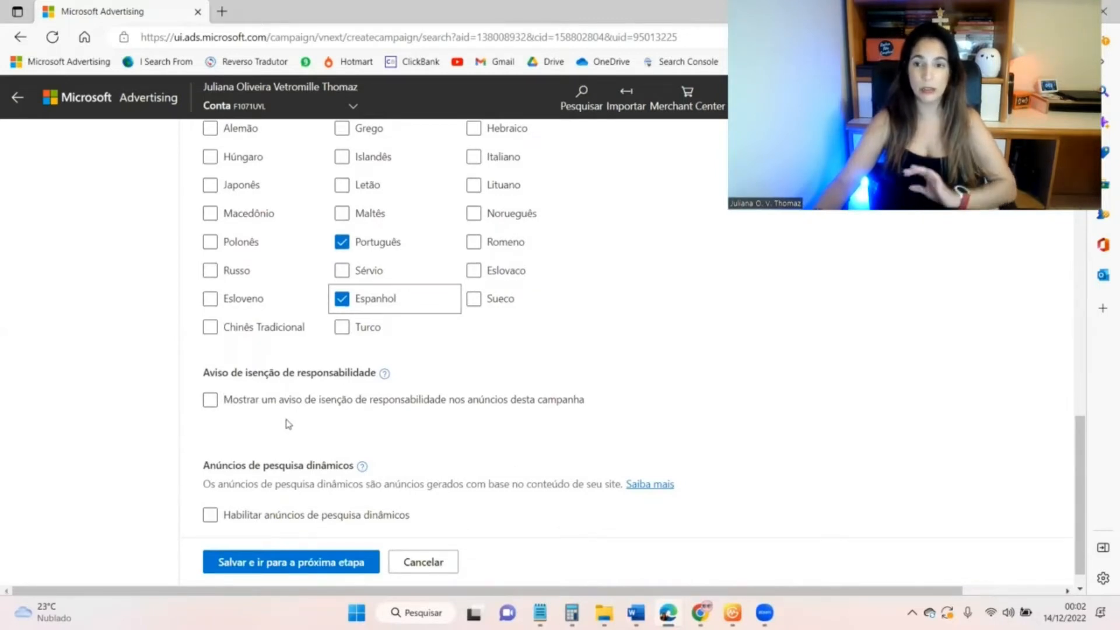
scroll(326, 403, down, 1)
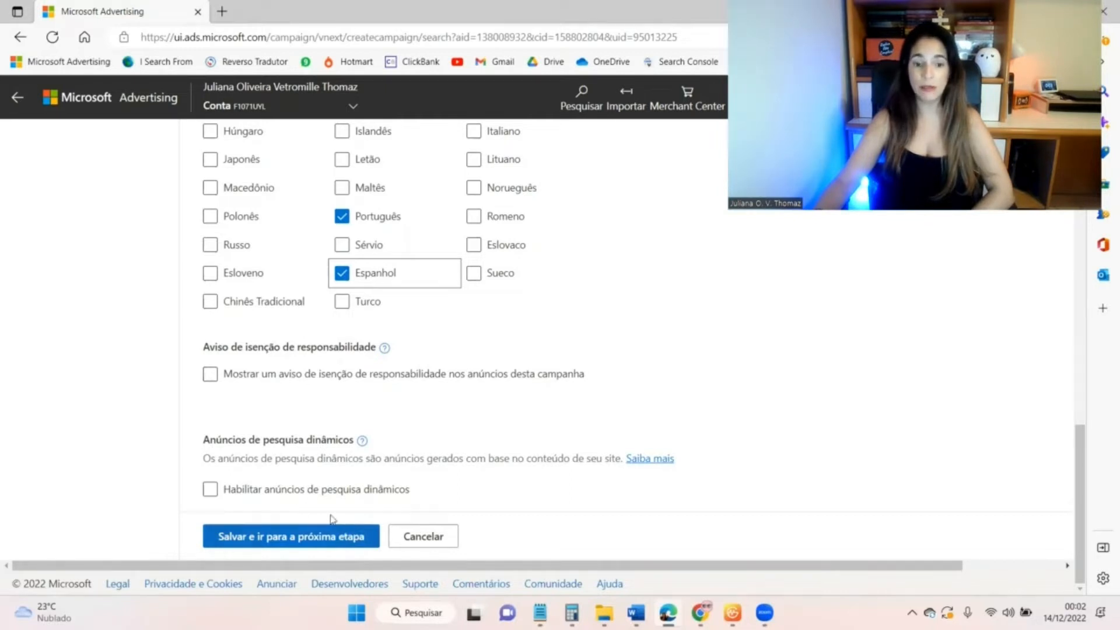
click(348, 540)
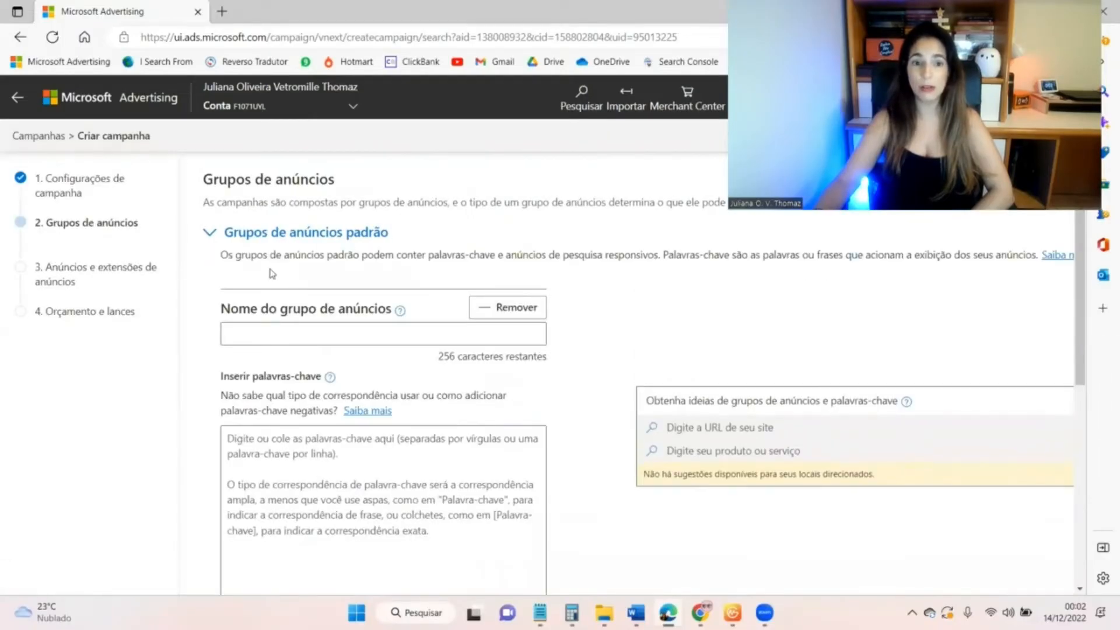
Name the first standard ad group "Grupo de Anúncio 1 - Curso MBE"
click(302, 337)
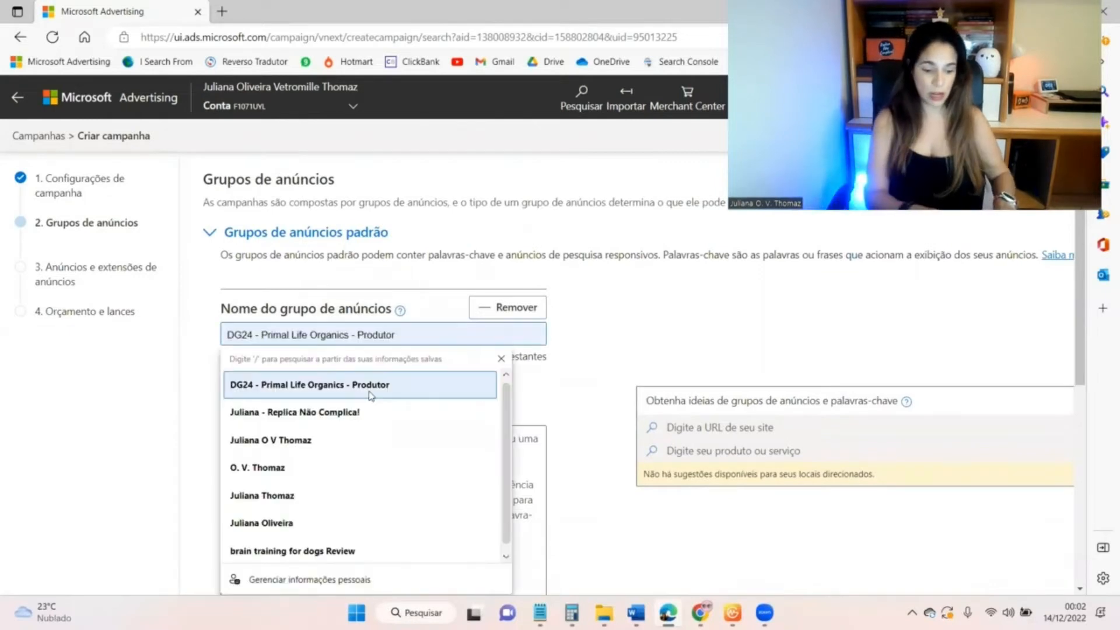
text(Fru)
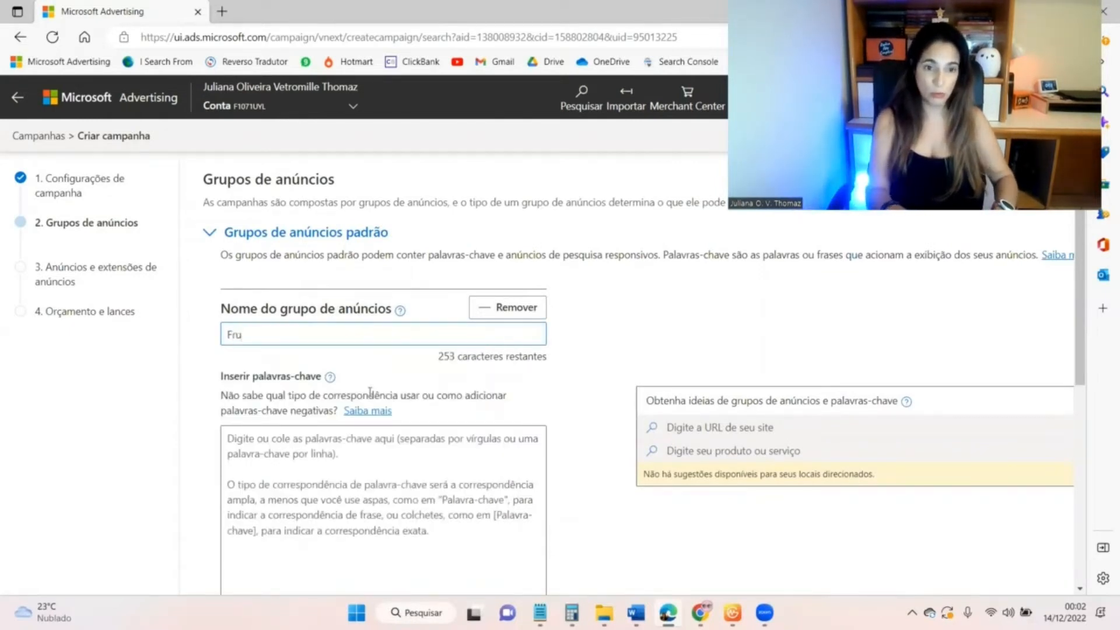
key(ctrl+a)
text(Grupo de Anúncio 1 - Curso MBE)
Copy the bracketed Produto keywords from the "Curso MBE - YT" notes in Notepad into the first ad group's keyword list
click(262, 472)
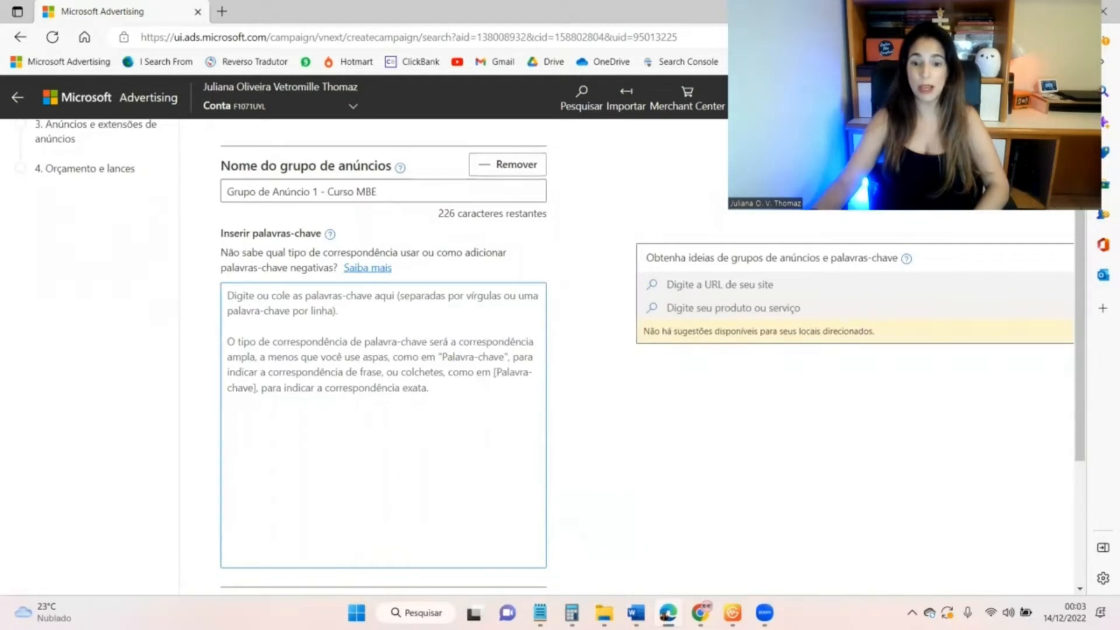
mouse_move(636, 612)
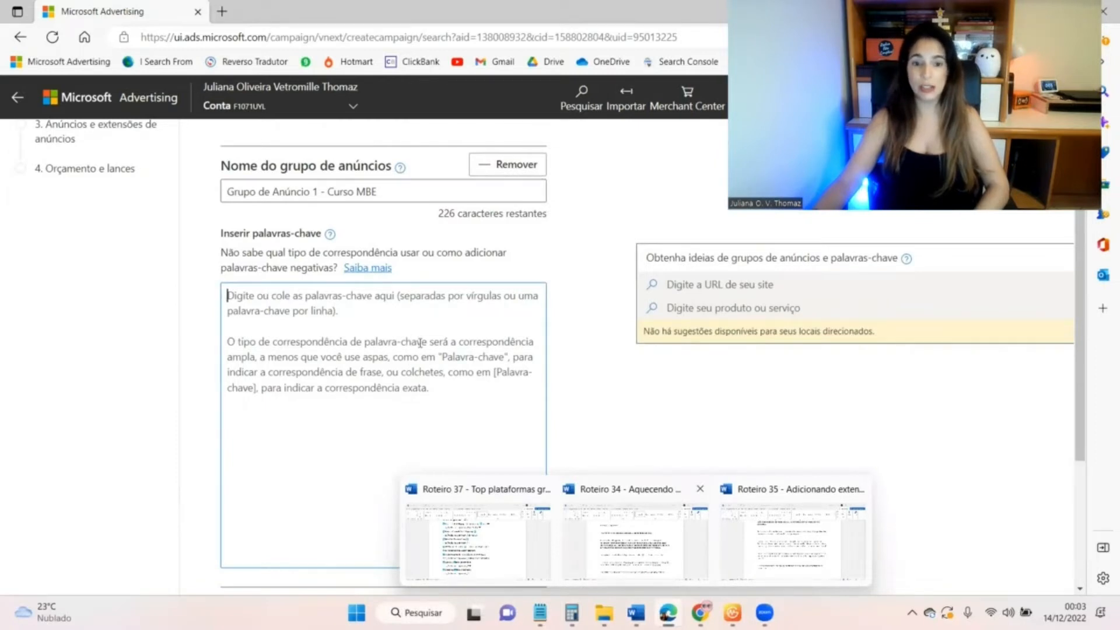
key(alt+Tab)
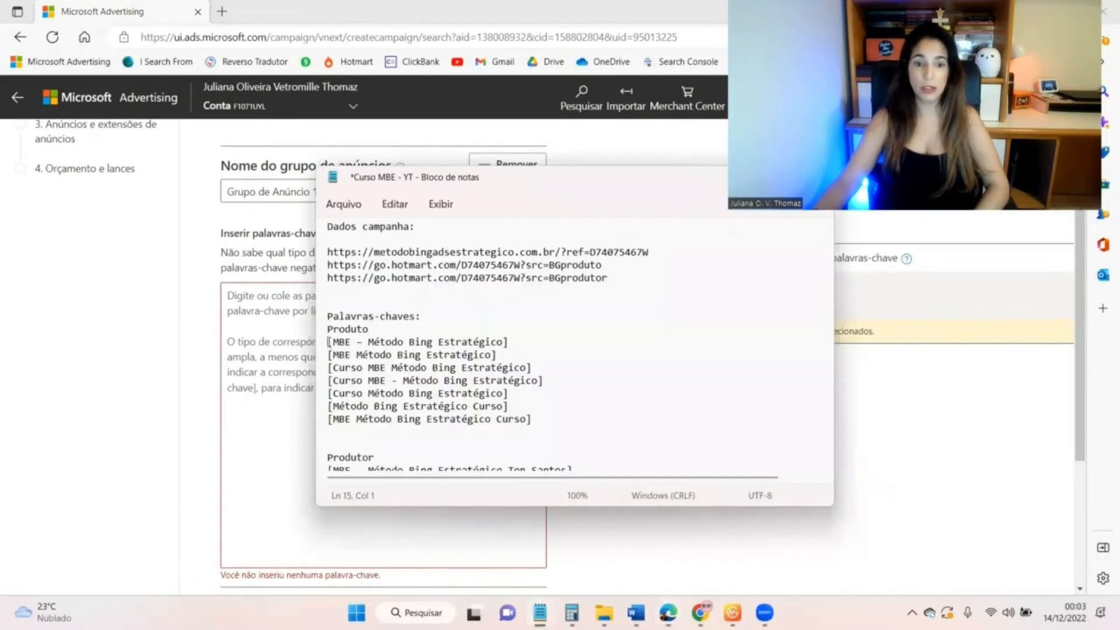
drag(328, 342, 536, 417)
key(ctrl+c)
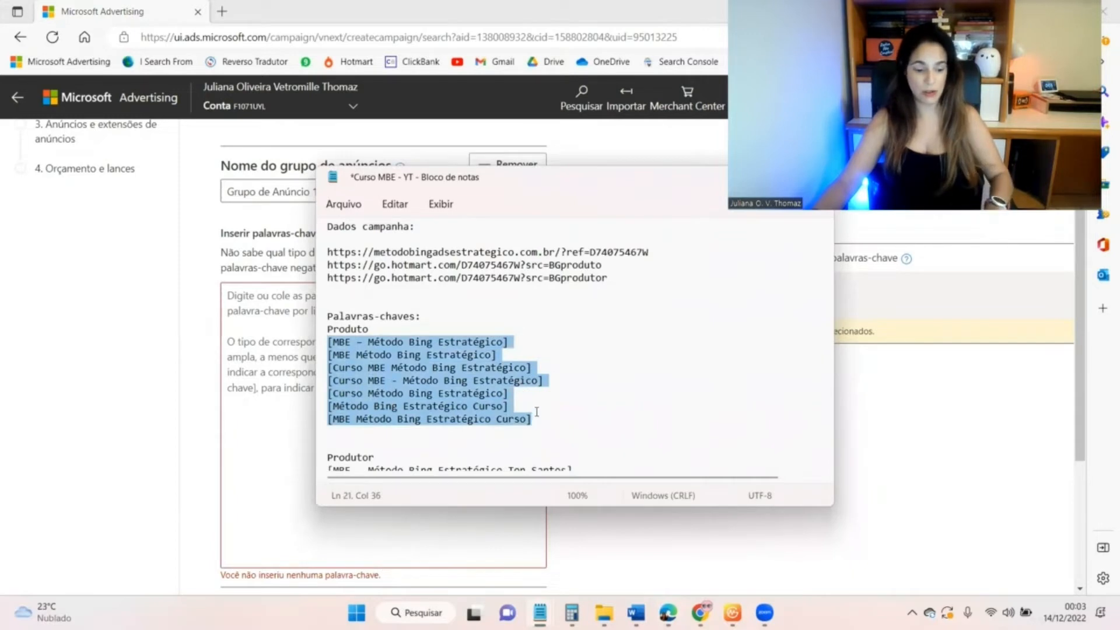
key(alt+Tab)
key(ctrl+v)
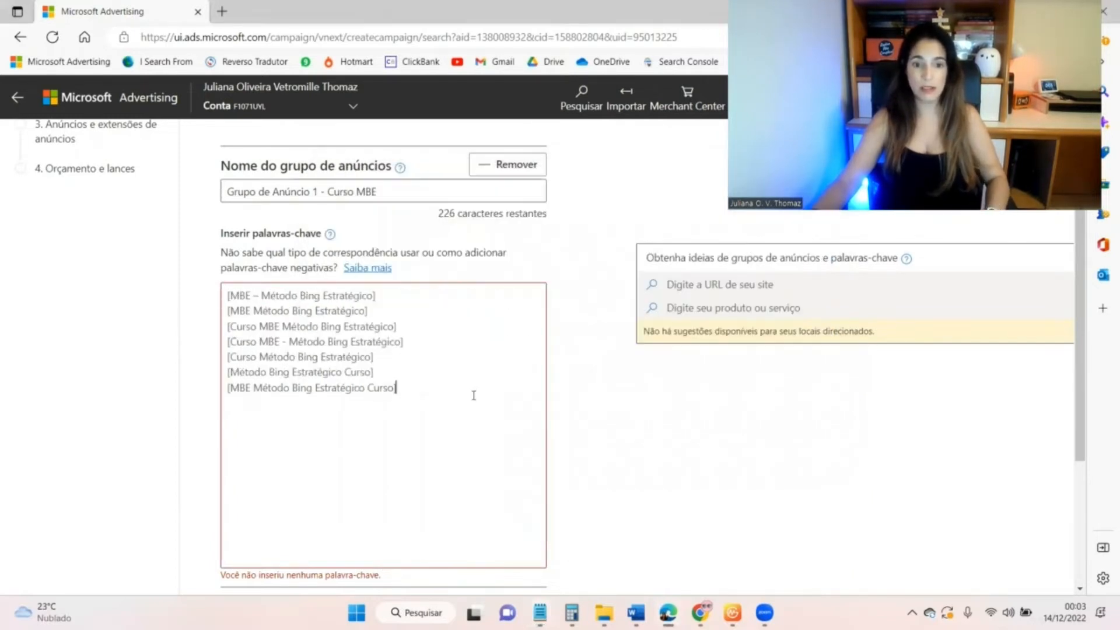
Check the pasted keyword list and retype the dash after MBE in the first keyword
scroll(414, 376, down, 3)
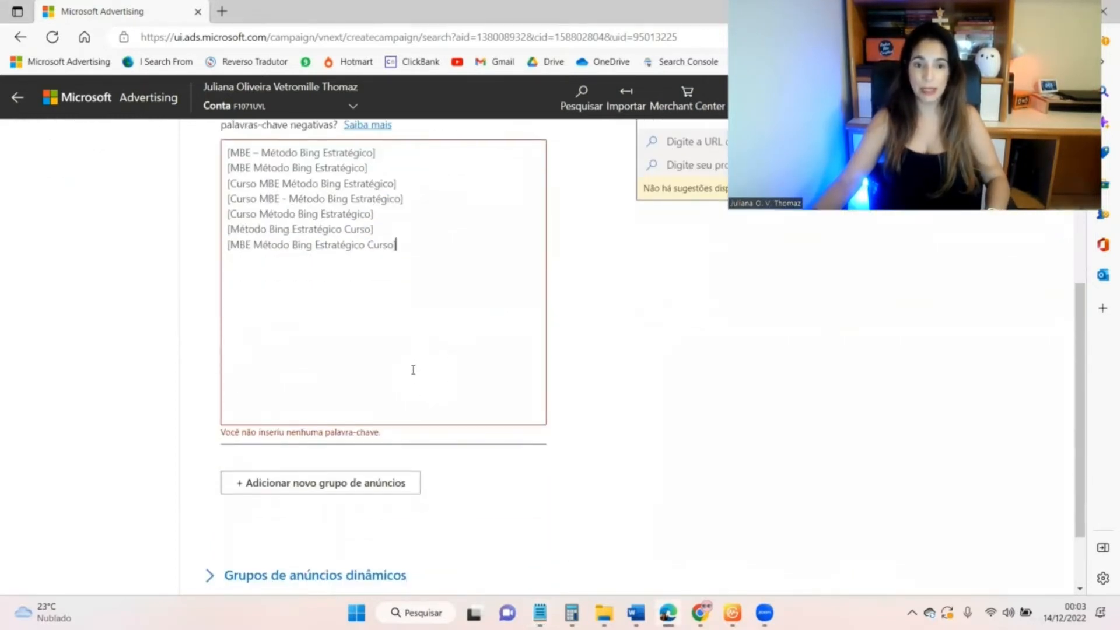
scroll(426, 318, up, 2)
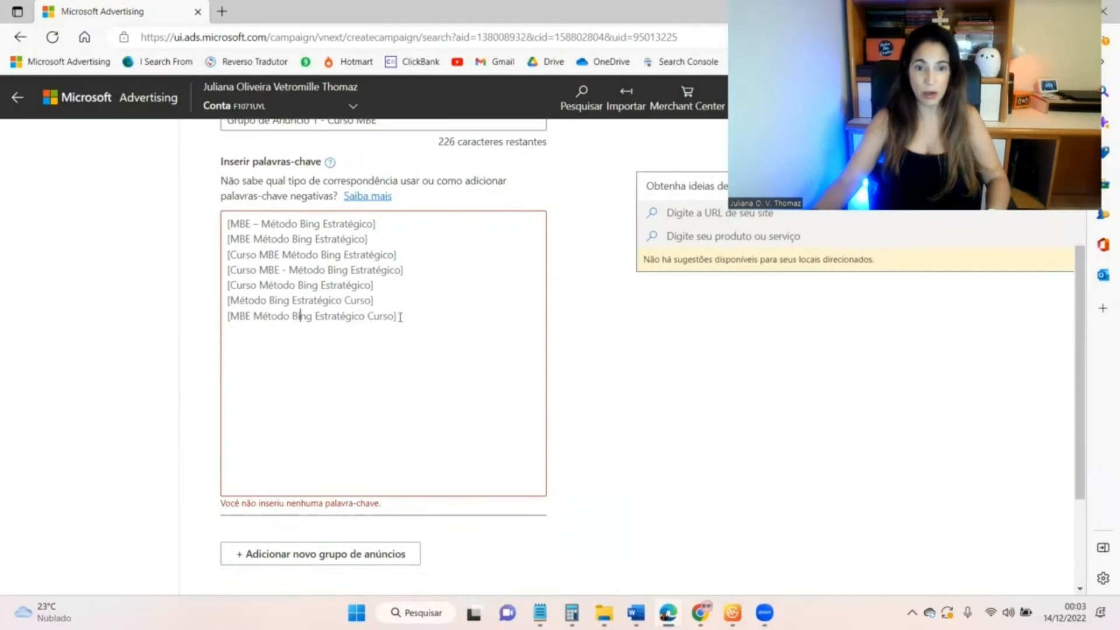
click(404, 315)
drag(226, 222, 409, 321)
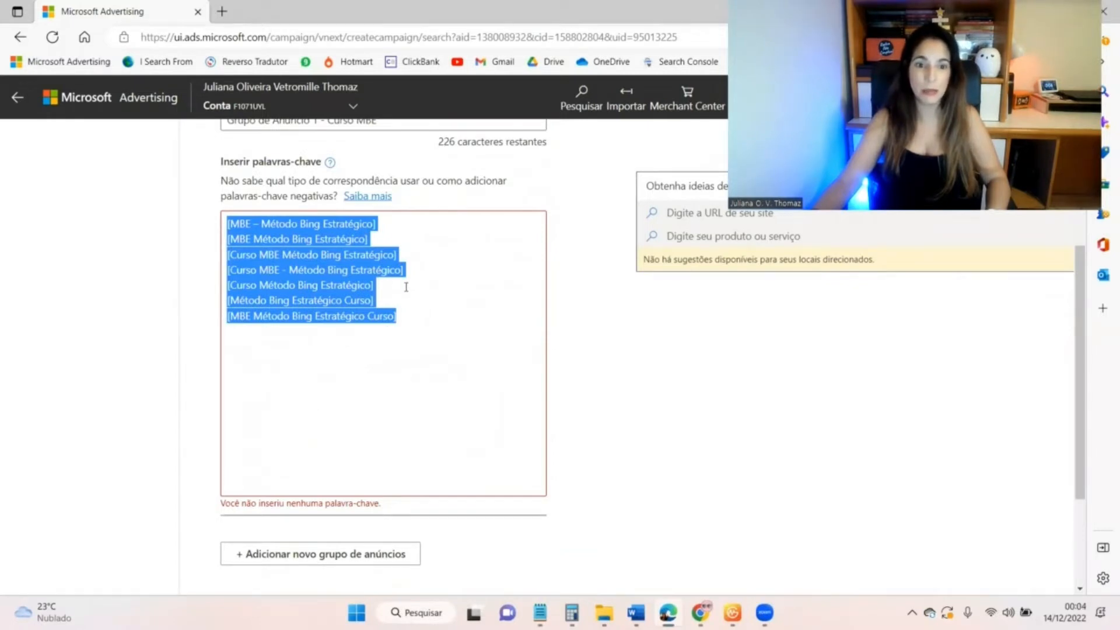
click(580, 309)
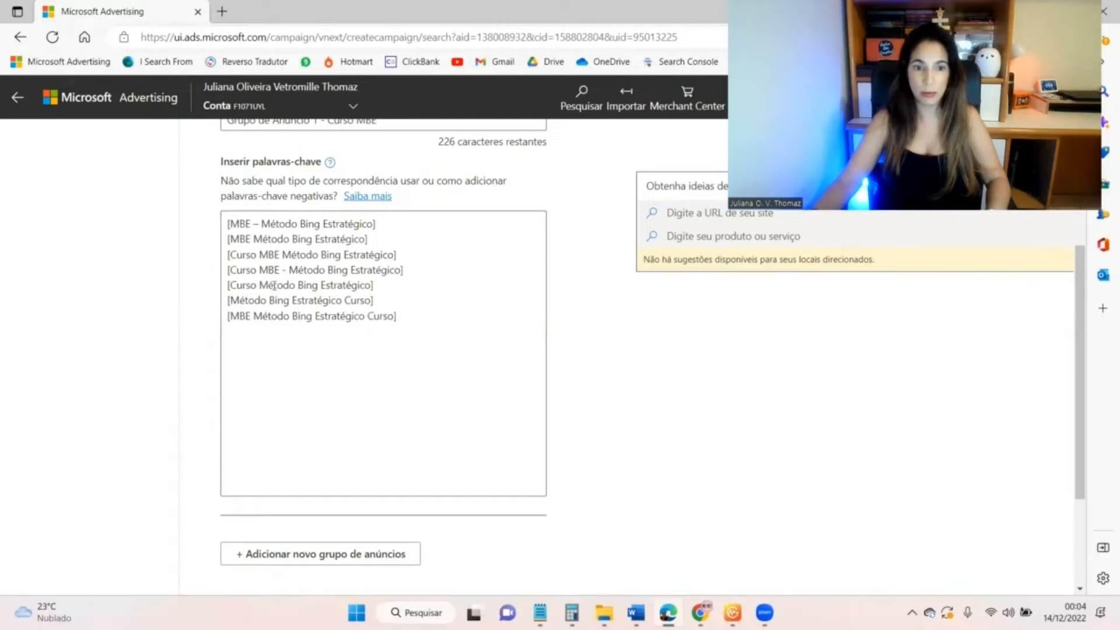
click(255, 222)
text(–)
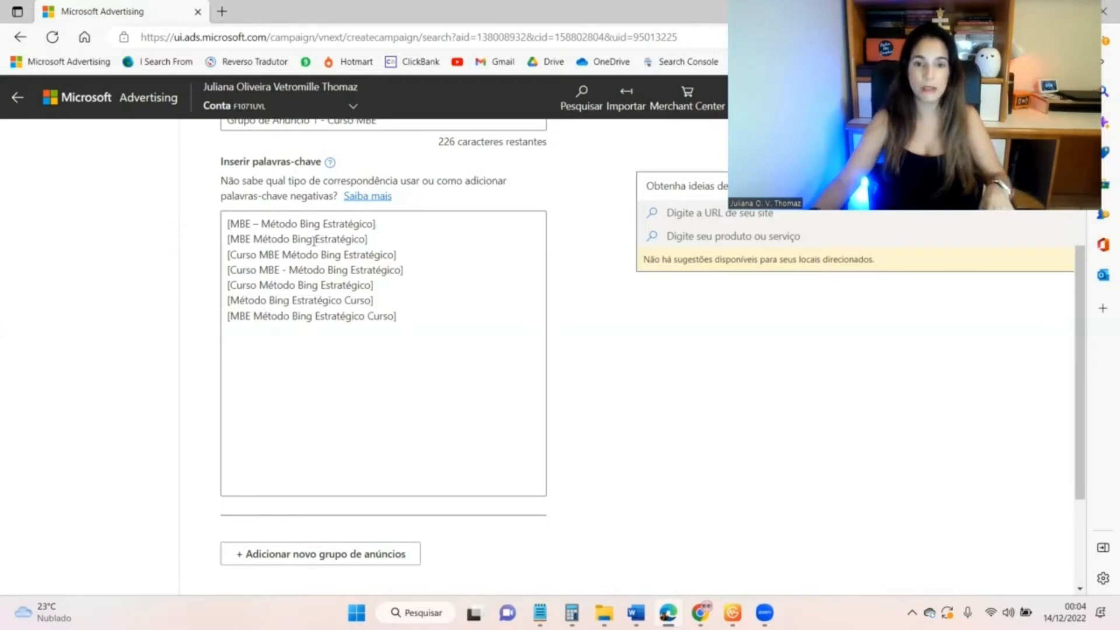
Add a second standard ad group and copy the first ad group's name into its name field
scroll(310, 240, down, 1)
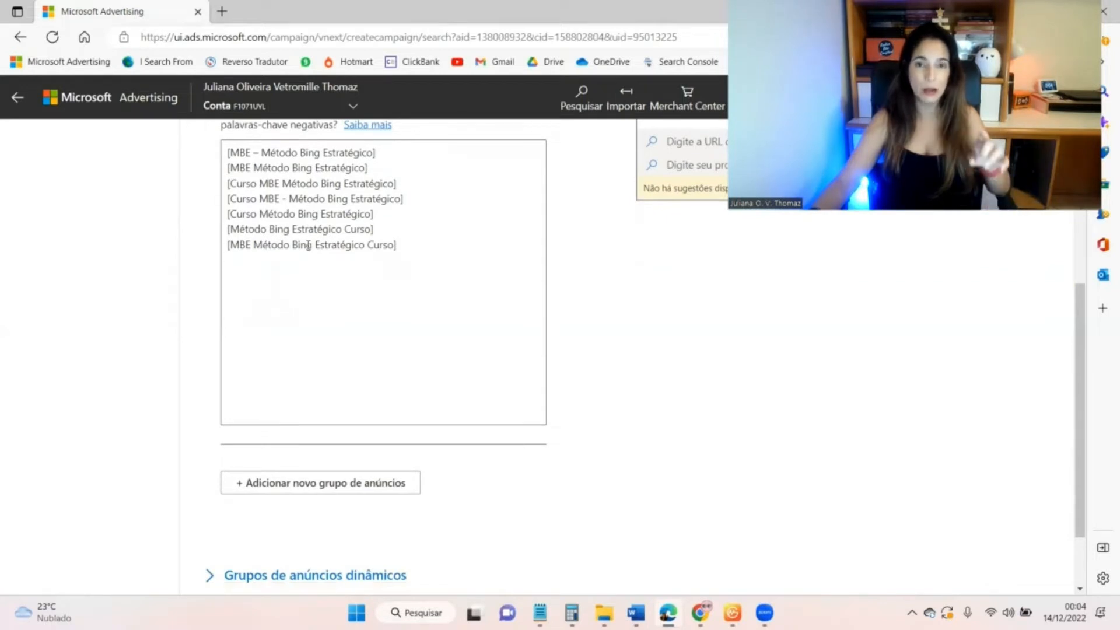
click(333, 484)
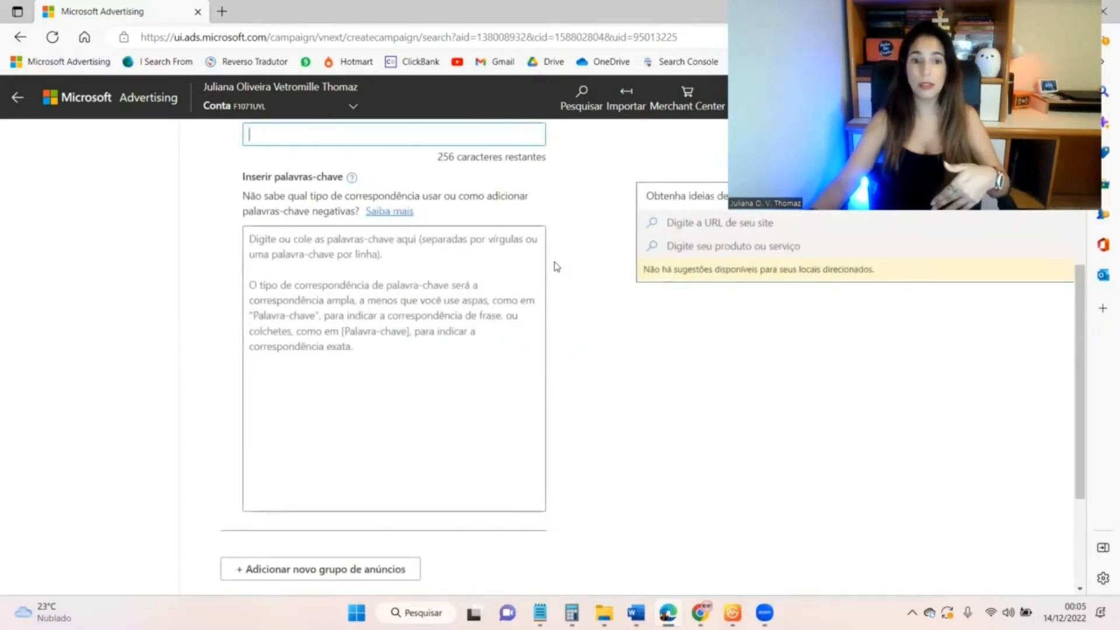
scroll(556, 267, up, 3)
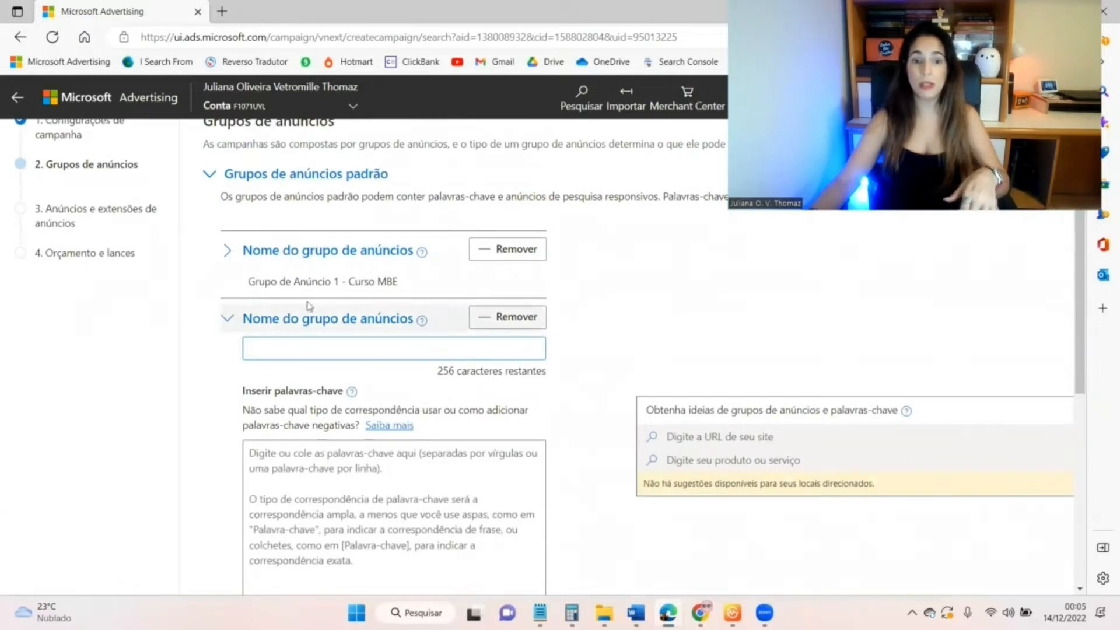
drag(408, 282, 244, 293)
key(ctrl+c)
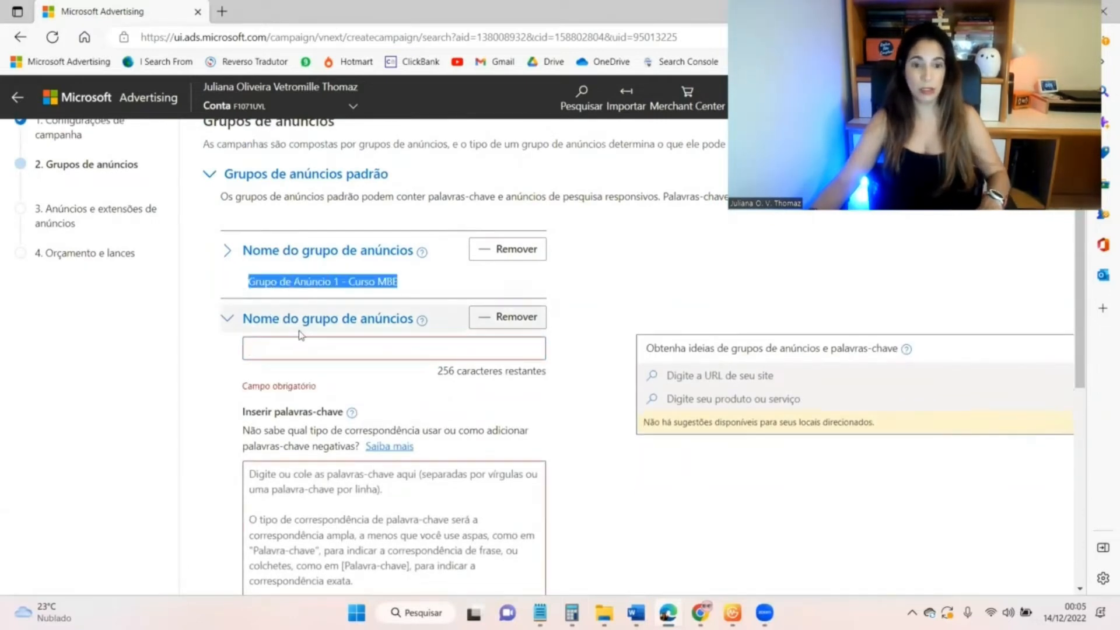
click(288, 348)
key(ctrl+v)
Rename the second ad group as "Grupo de Anúncio 2 - Curso MBE - Produtor"
click(340, 362)
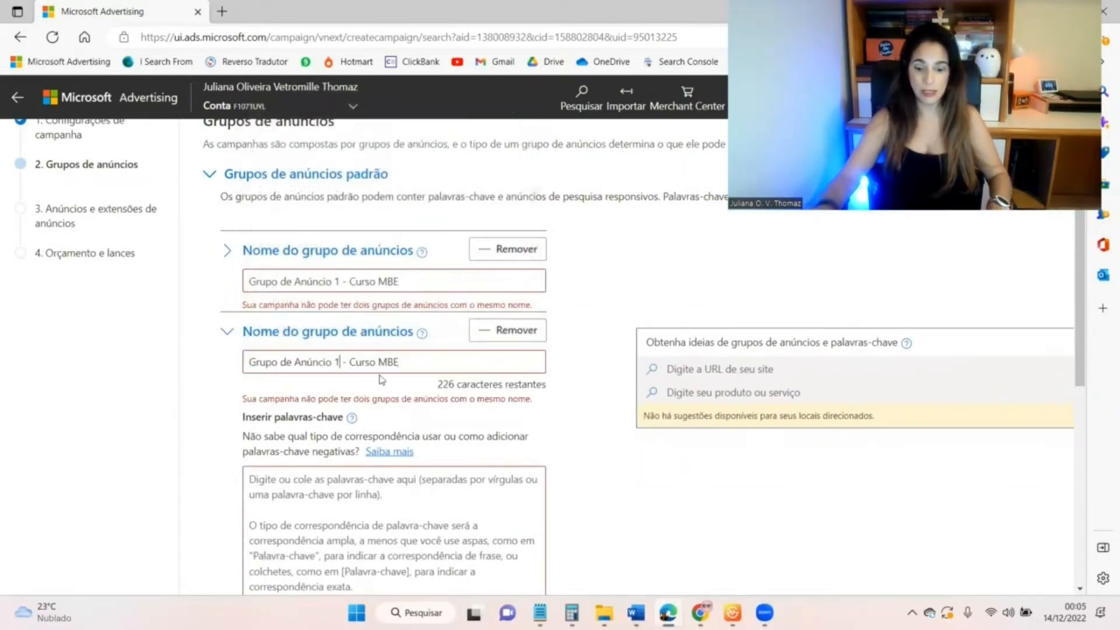
key(BackSpace)
text(2)
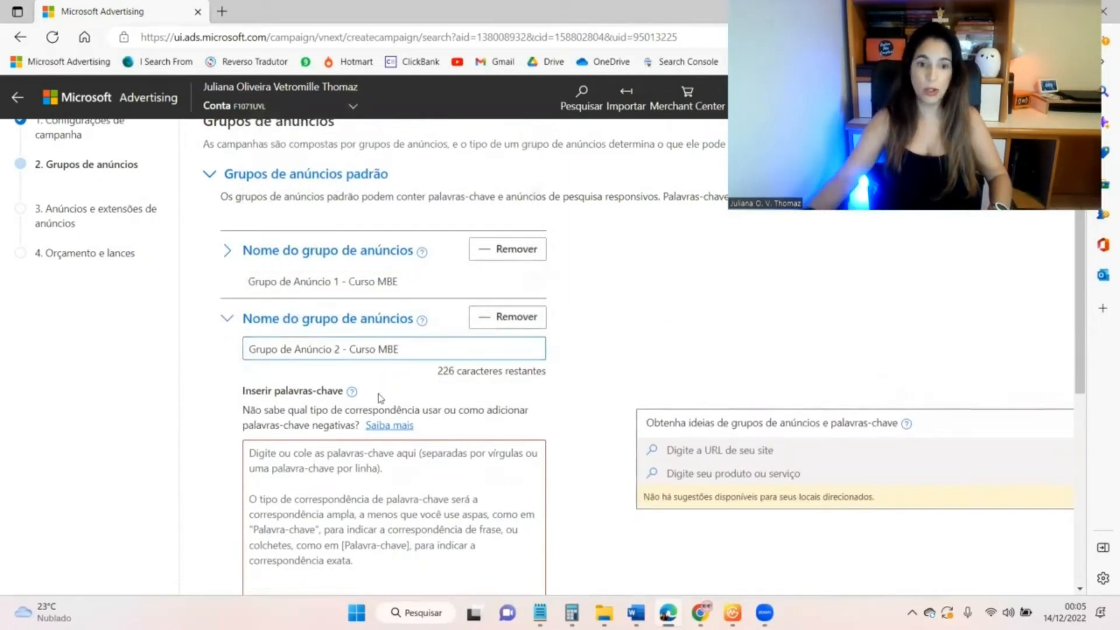
key(End)
text(- Produtor)
click(439, 545)
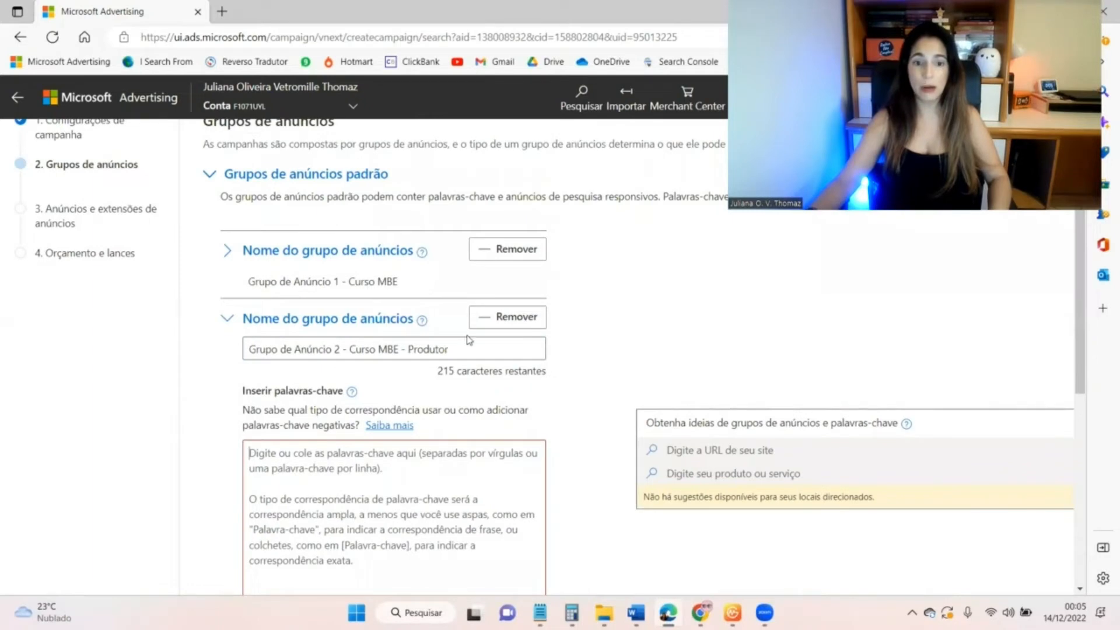
Copy the bracketed keywords containing the producer's name from the "Curso MBE - YT" notes in Notepad into the second ad group and check the list
key(alt+Tab)
scroll(578, 344, down, 1)
drag(328, 315, 600, 427)
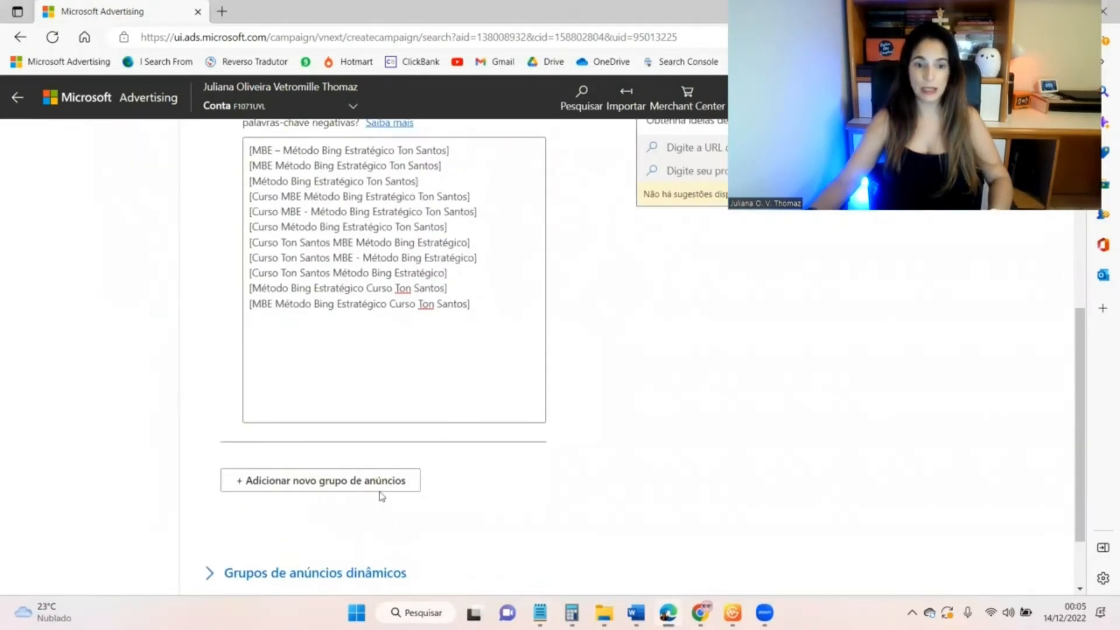
scroll(386, 484, down, 2)
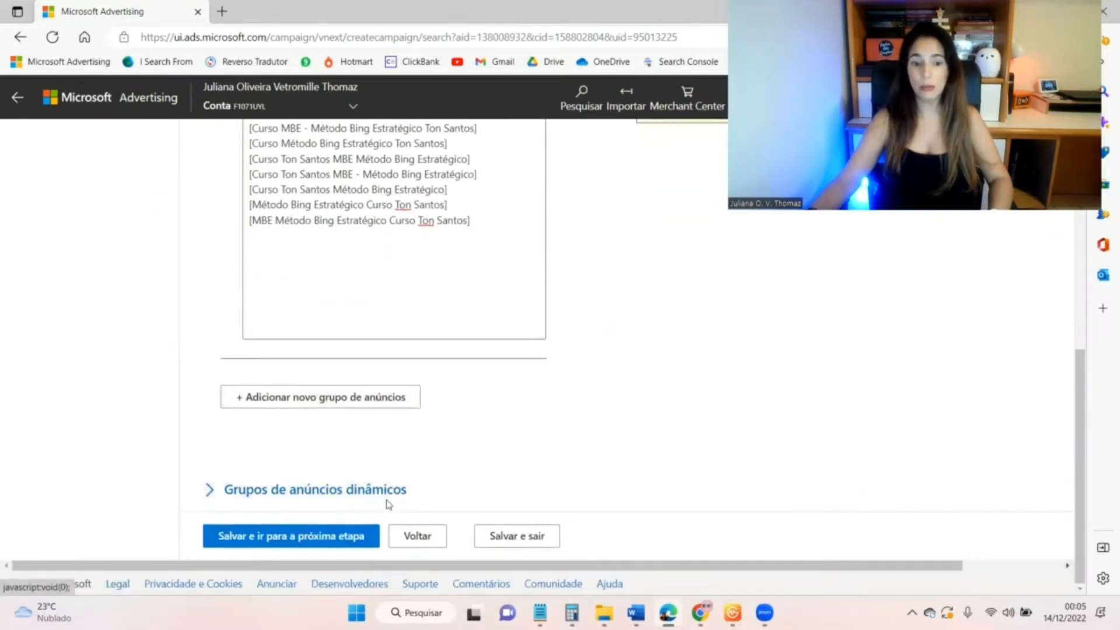
scroll(384, 507, up, 5)
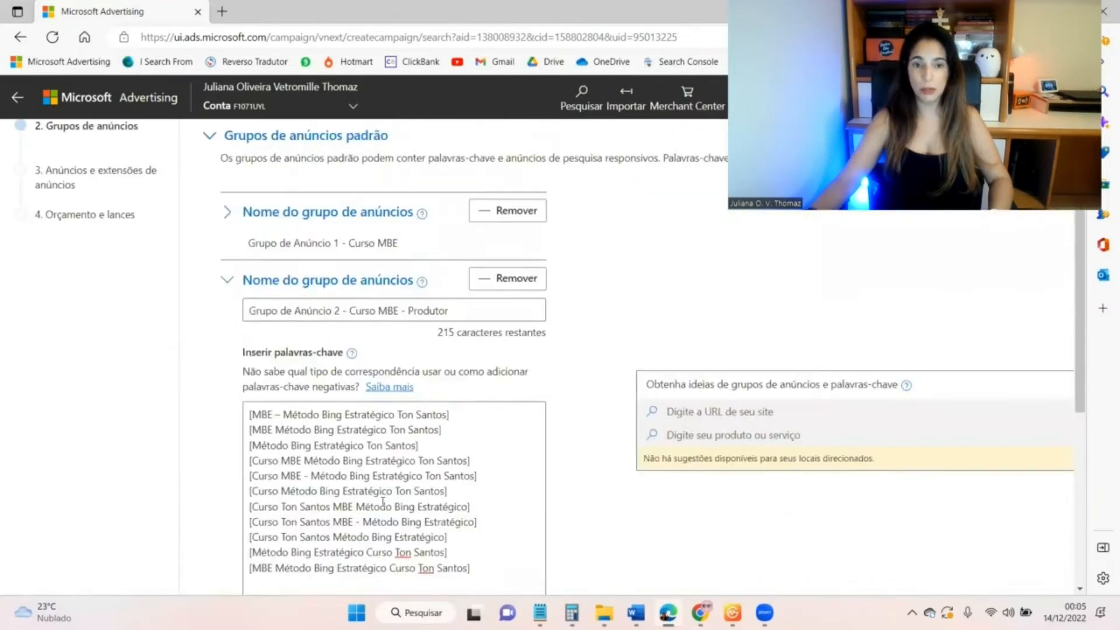
scroll(350, 525, down, 5)
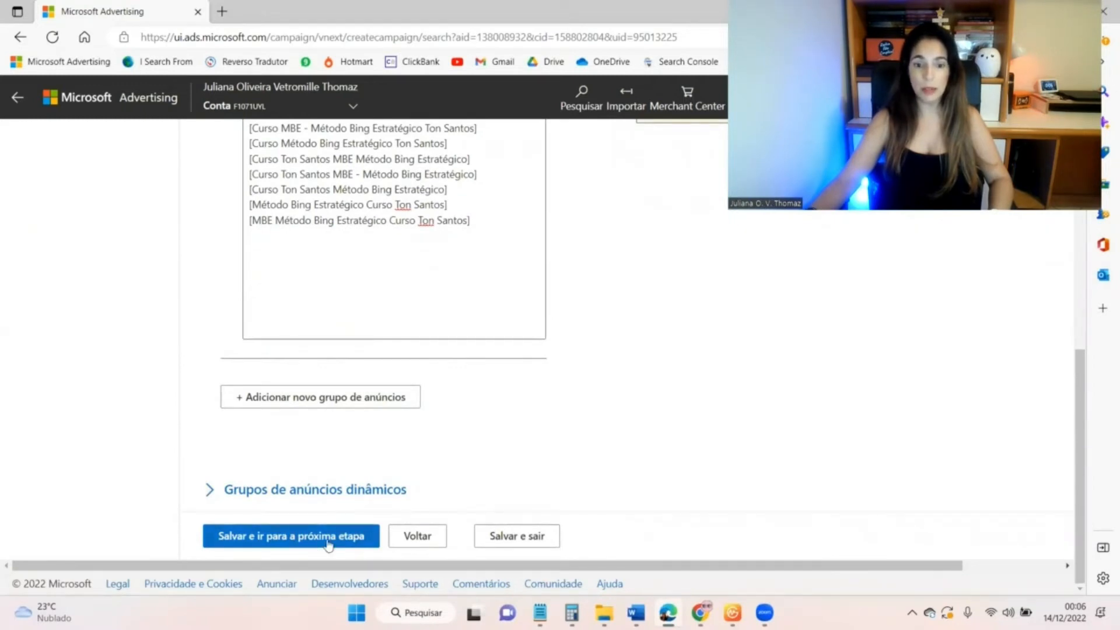
Save the ad groups, continue to the ads stage, and start an "Anúncio responsivo de pesquisa" for the first ad group
click(328, 544)
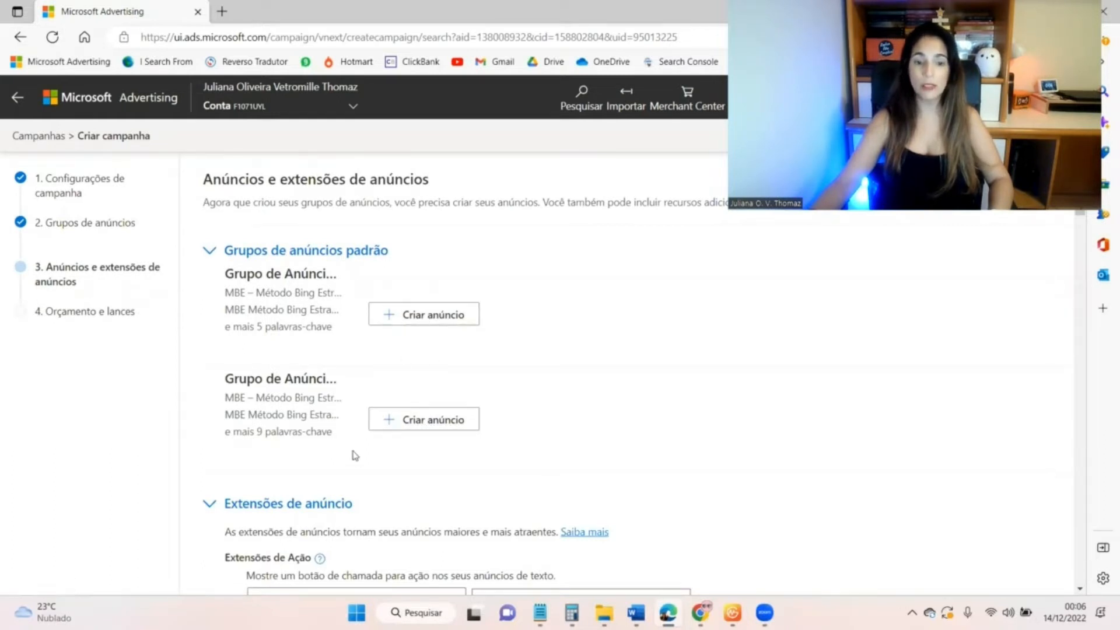
click(403, 315)
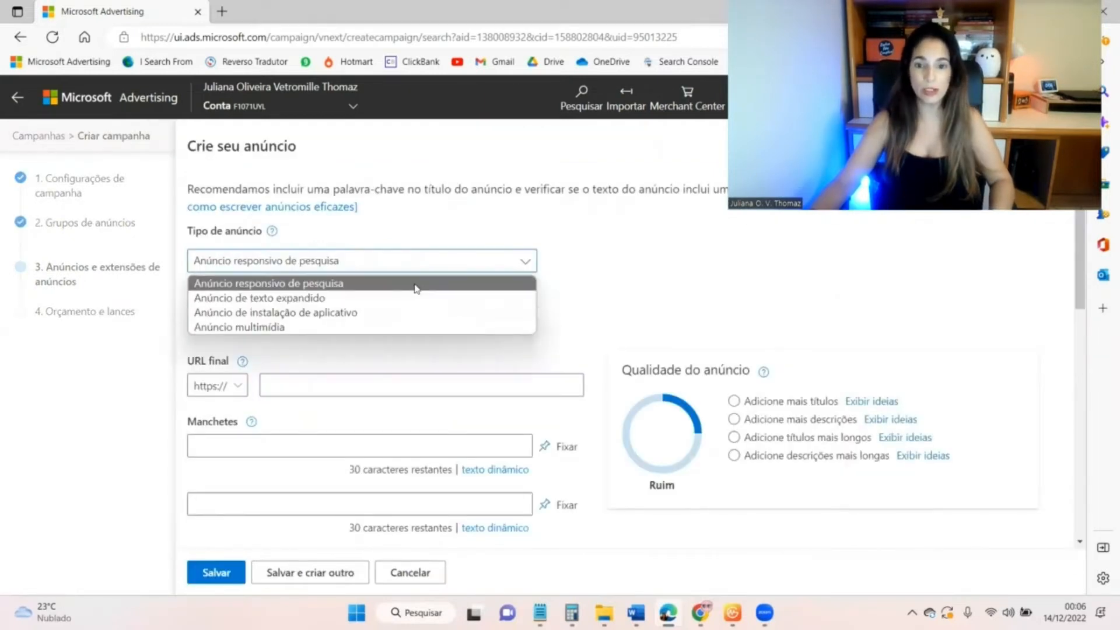
click(377, 286)
scroll(585, 305, down, 1)
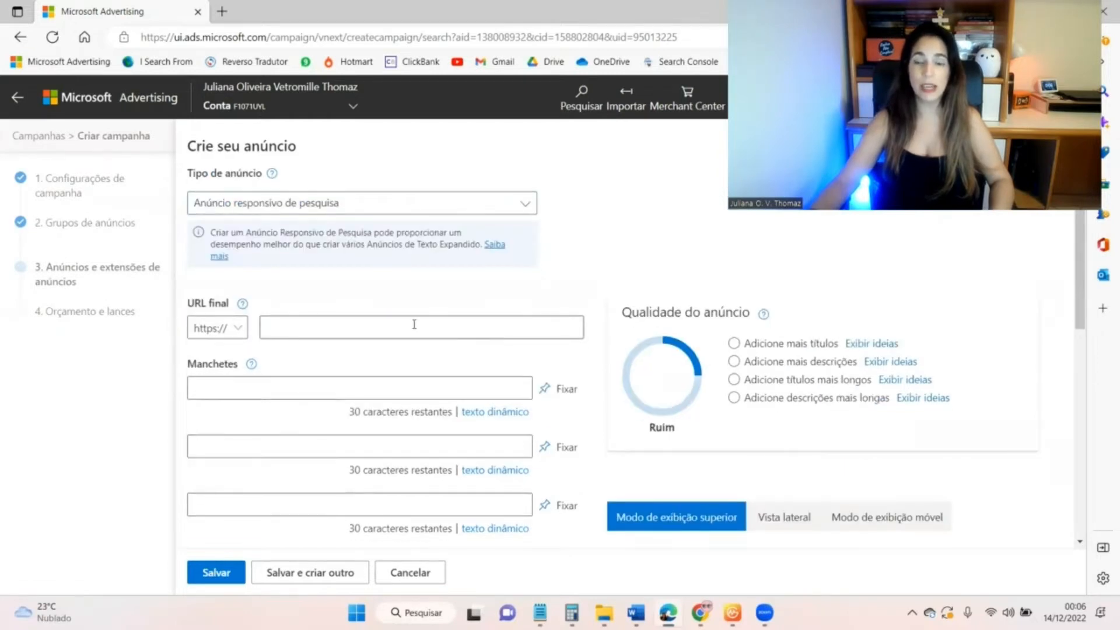
scroll(329, 297, down, 3)
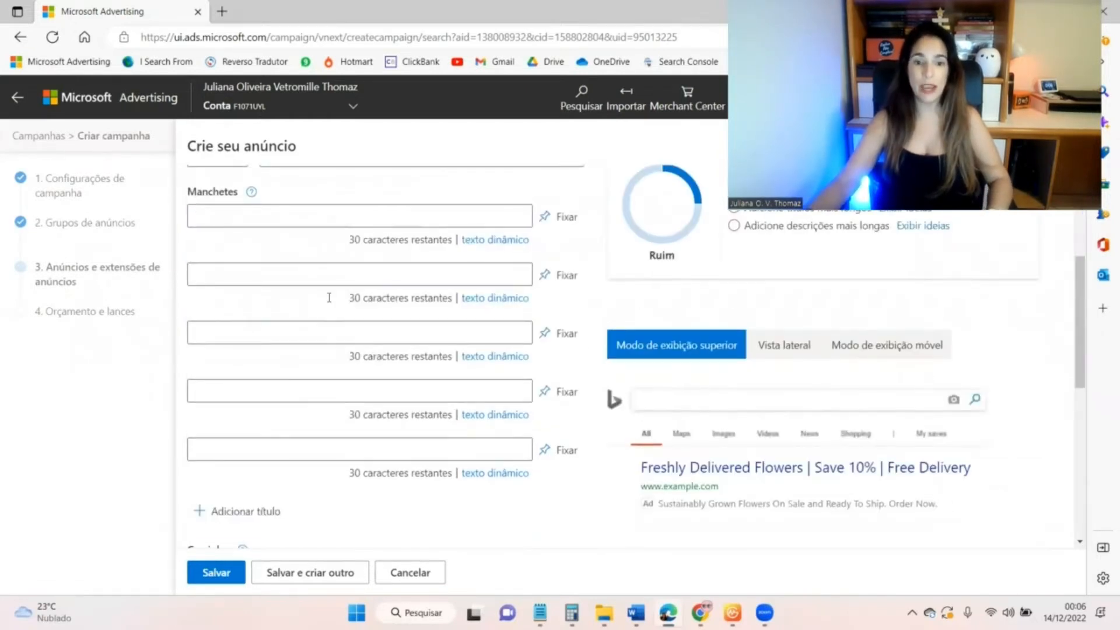
scroll(363, 510, down, 2)
scroll(369, 327, up, 3)
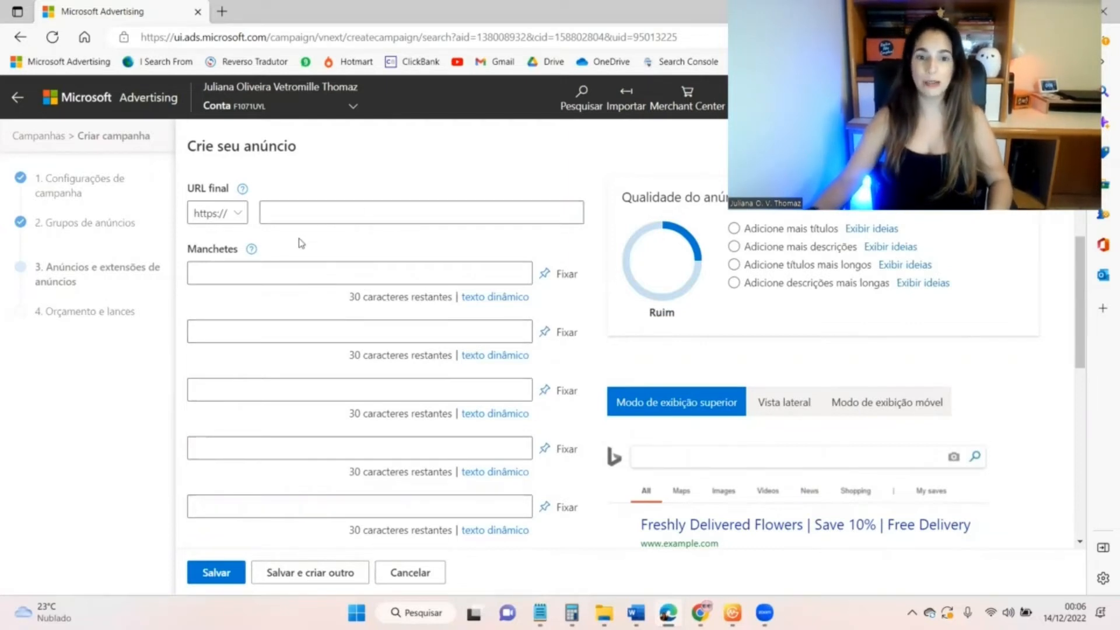
Switch to Hotmart in Chrome and open the affiliate promotion links of the MBE product
click(290, 212)
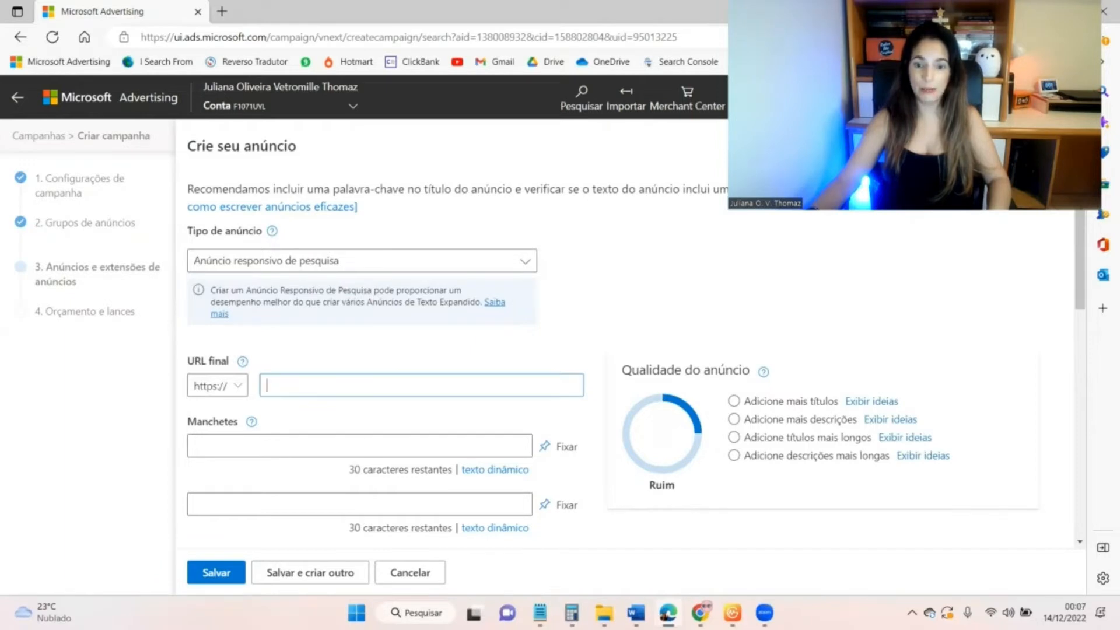
mouse_move(540, 613)
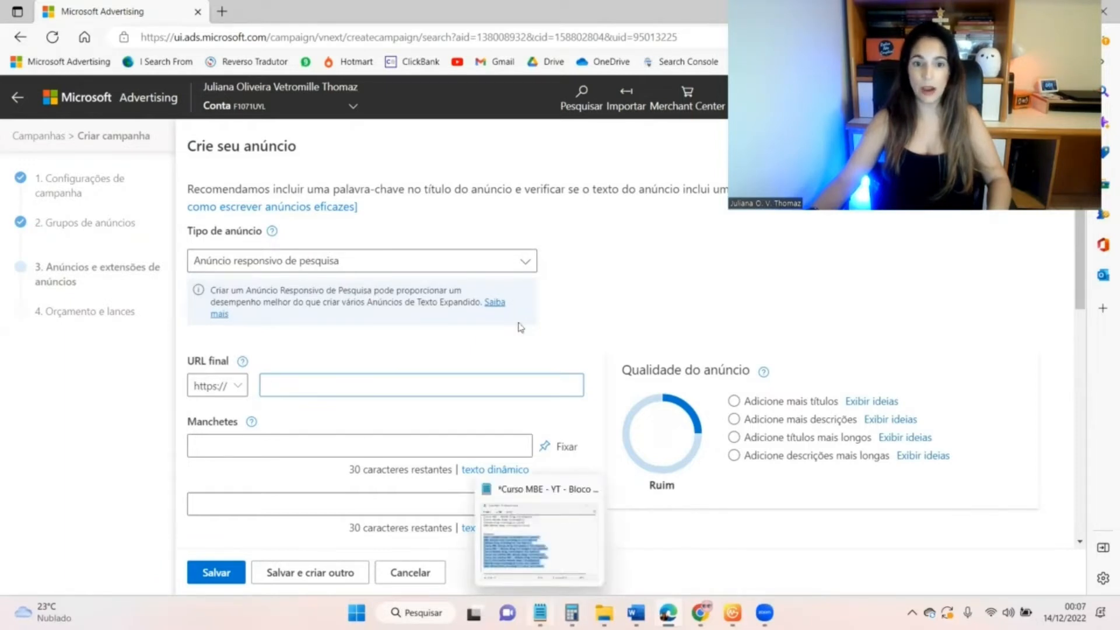
click(601, 522)
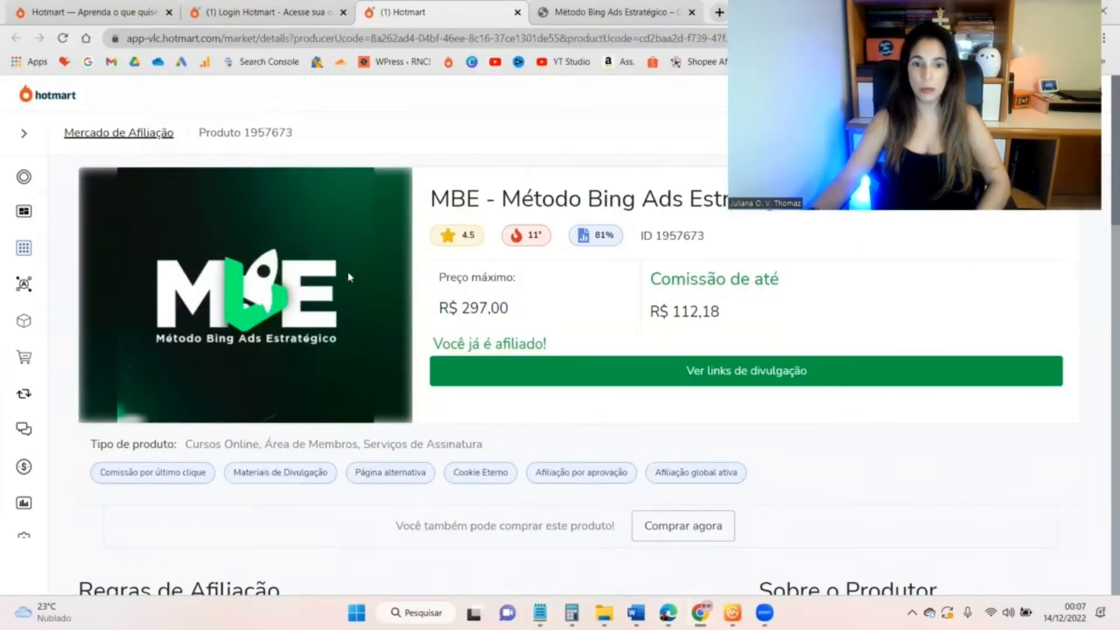
click(602, 385)
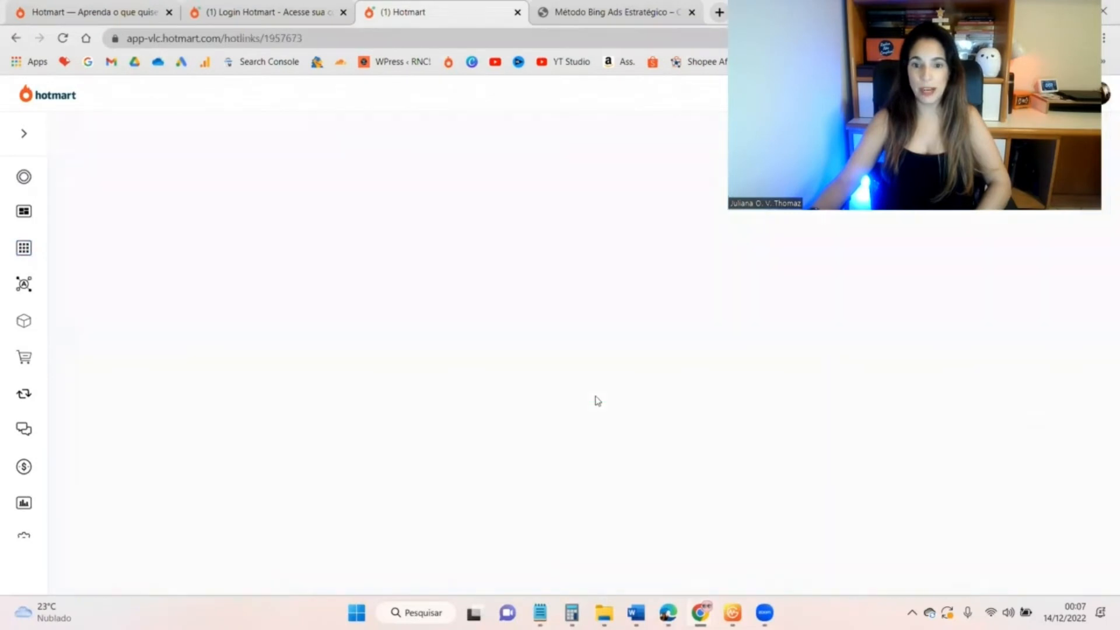
Look through the MBE course's sales page and its enrolment offers
click(602, 13)
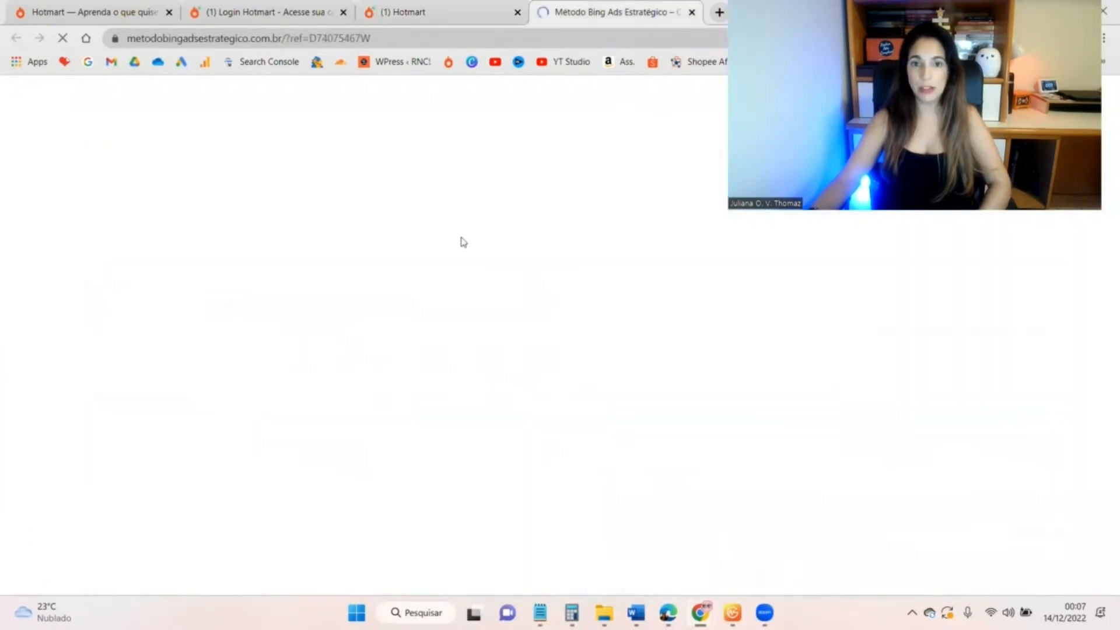
scroll(451, 216, down, 5)
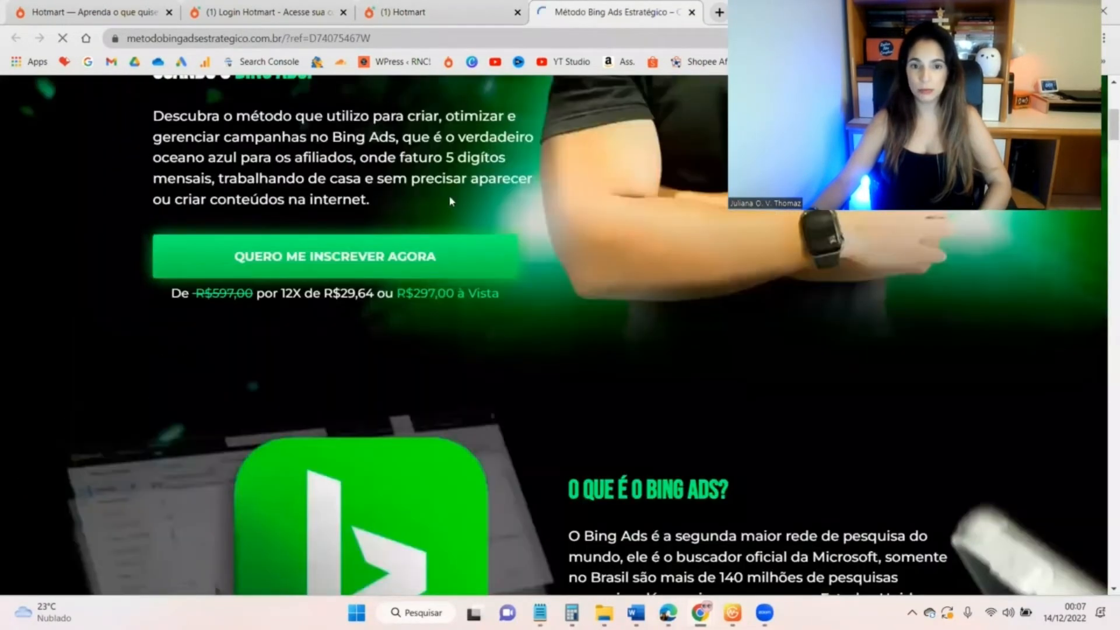
scroll(450, 202, down, 5)
scroll(440, 192, down, 5)
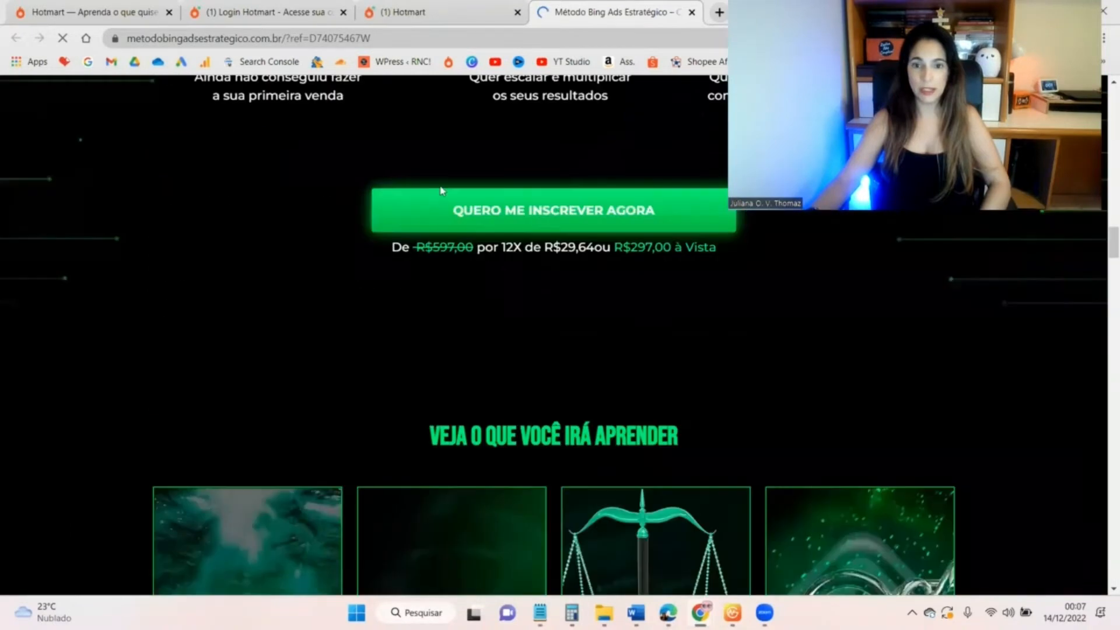
scroll(442, 189, up, 6)
scroll(442, 187, up, 4)
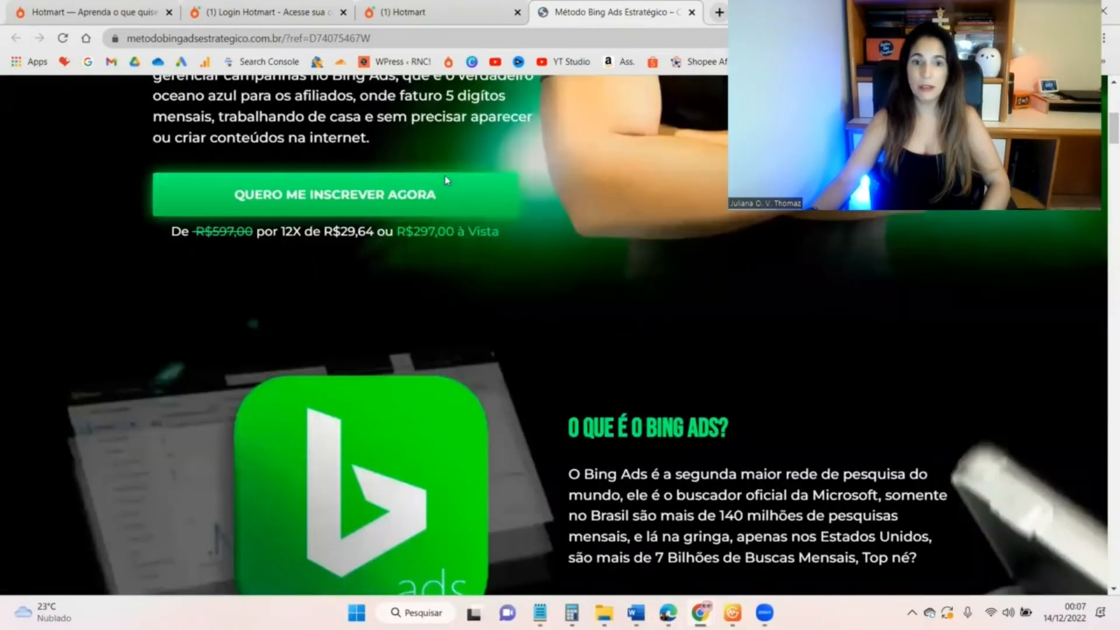
Copy the "Página de Vendas" affiliate link from Hotmart and load it in the tab with the sales page
click(409, 12)
scroll(380, 255, up, 5)
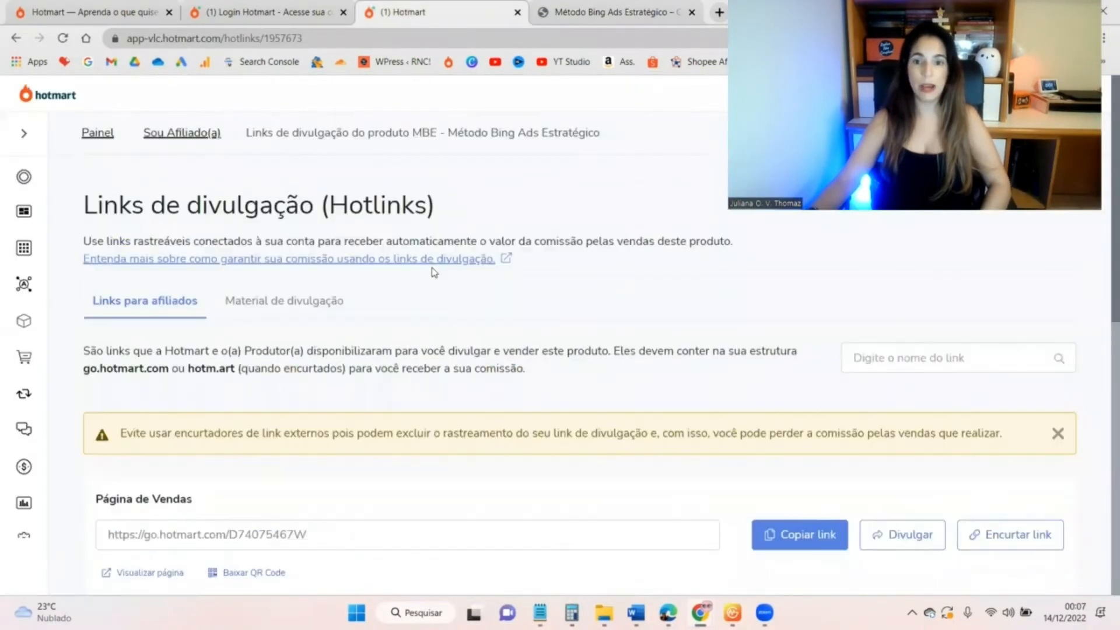
scroll(396, 297, down, 3)
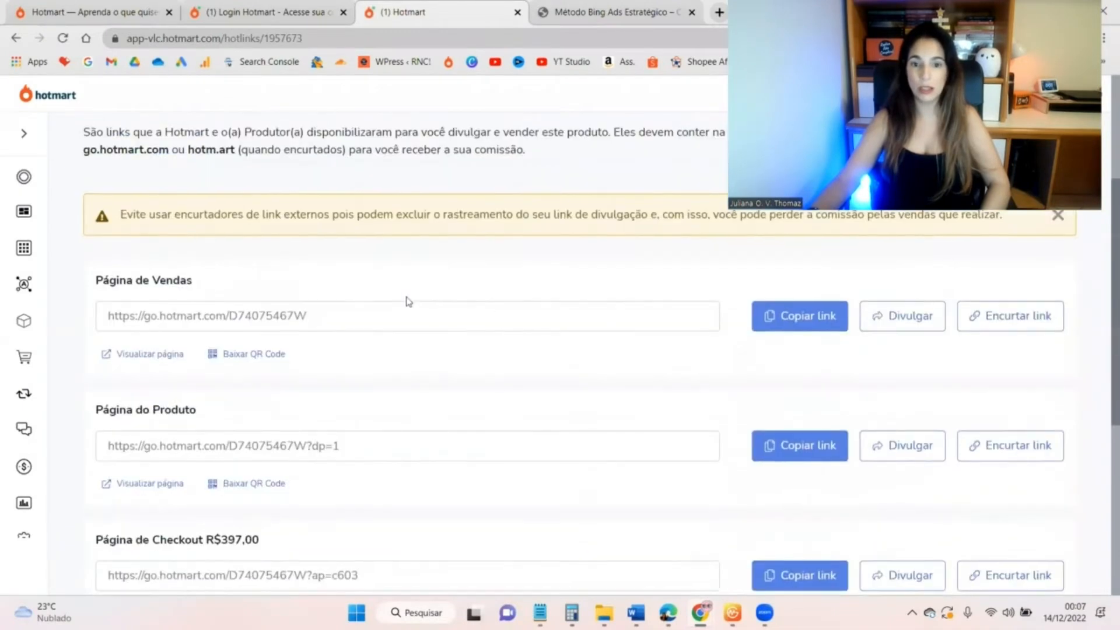
click(775, 327)
click(612, 12)
click(155, 38)
key(ctrl+v)
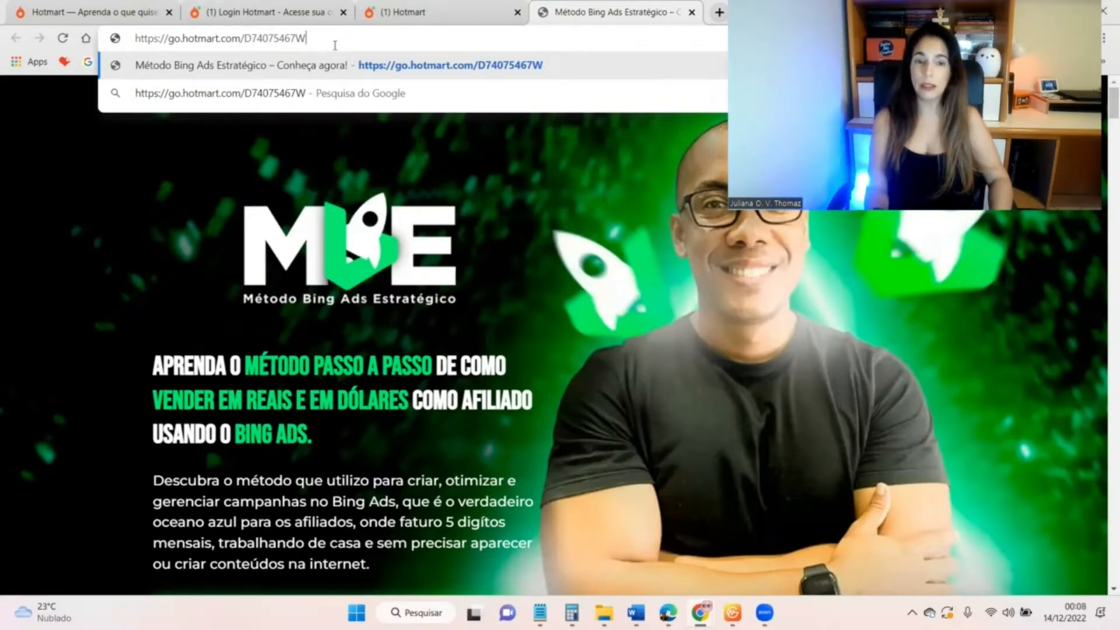
key(Return)
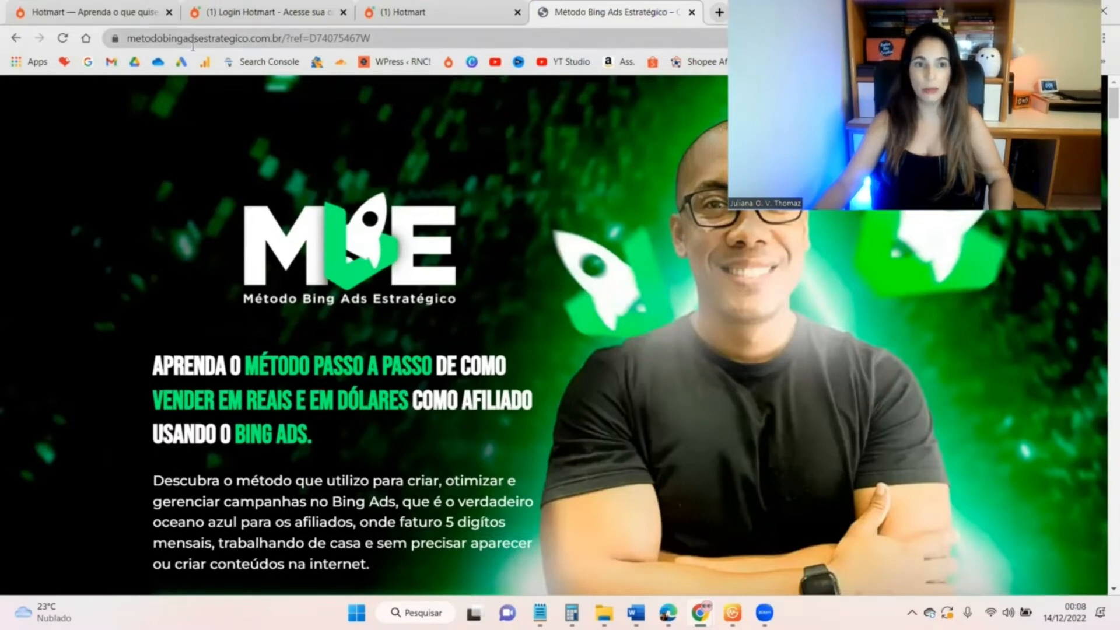
Copy the sales page's full metodobingadsestrategico.com.br address with its affiliate reference into the ad's final URL in Microsoft Advertising
double_click(254, 39)
double_click(250, 40)
double_click(249, 41)
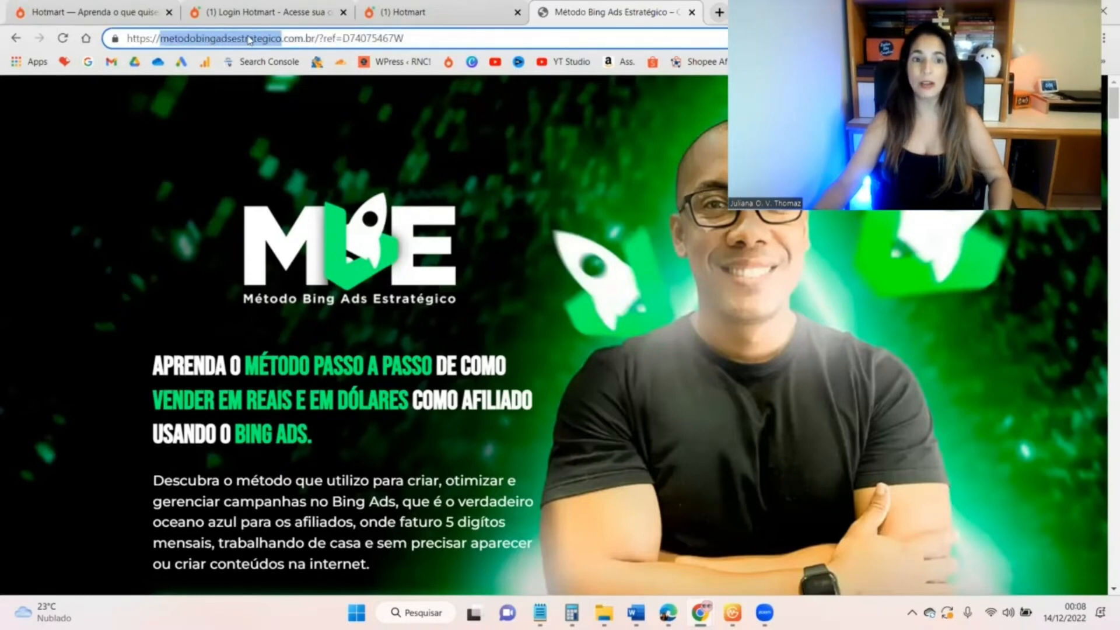
drag(250, 40, 249, 40)
double_click(249, 40)
triple_click(249, 40)
key(ctrl+c)
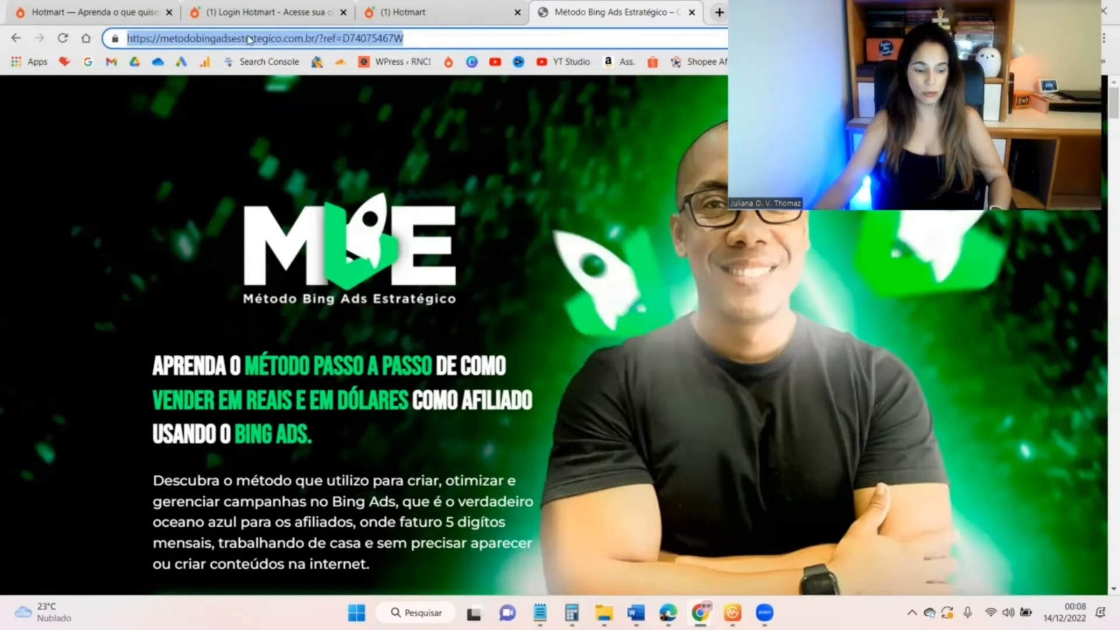
key(alt+Tab)
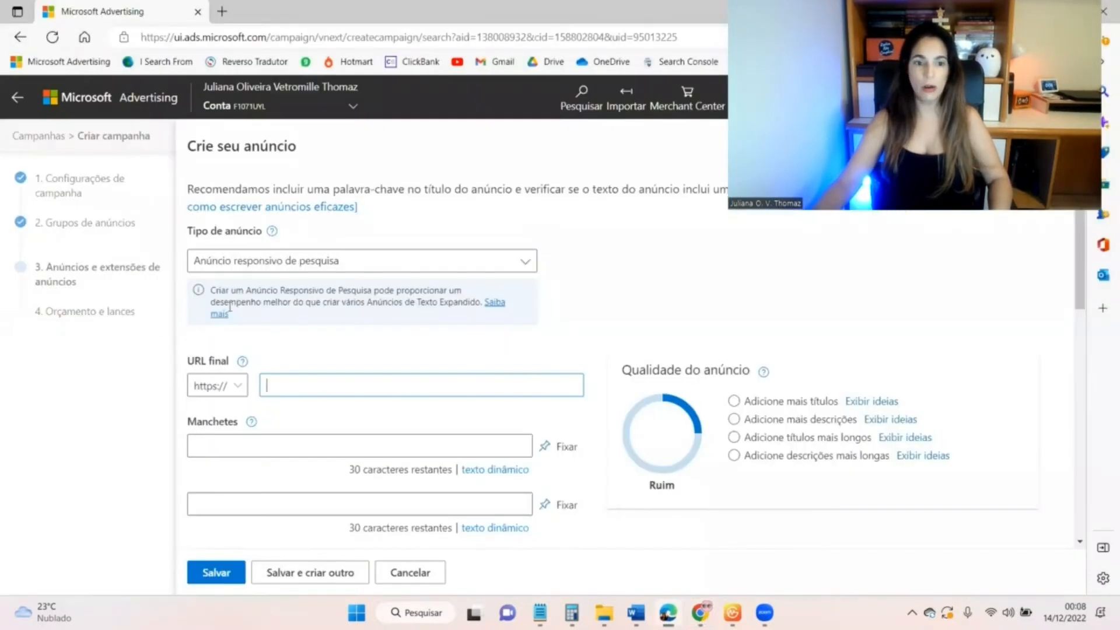
key(ctrl+v)
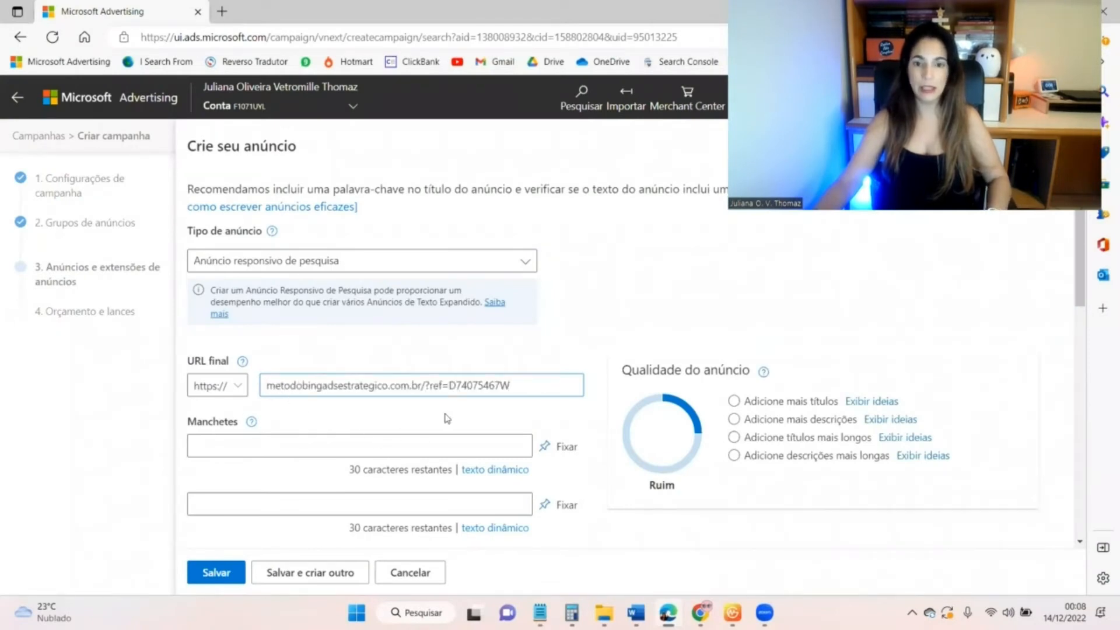
Copy the go.hotmart.com affiliate link ending in src=BGproduto from the Notepad notes into the ad's tracking template (Modelo de acompanhamento)
scroll(418, 378, down, 1)
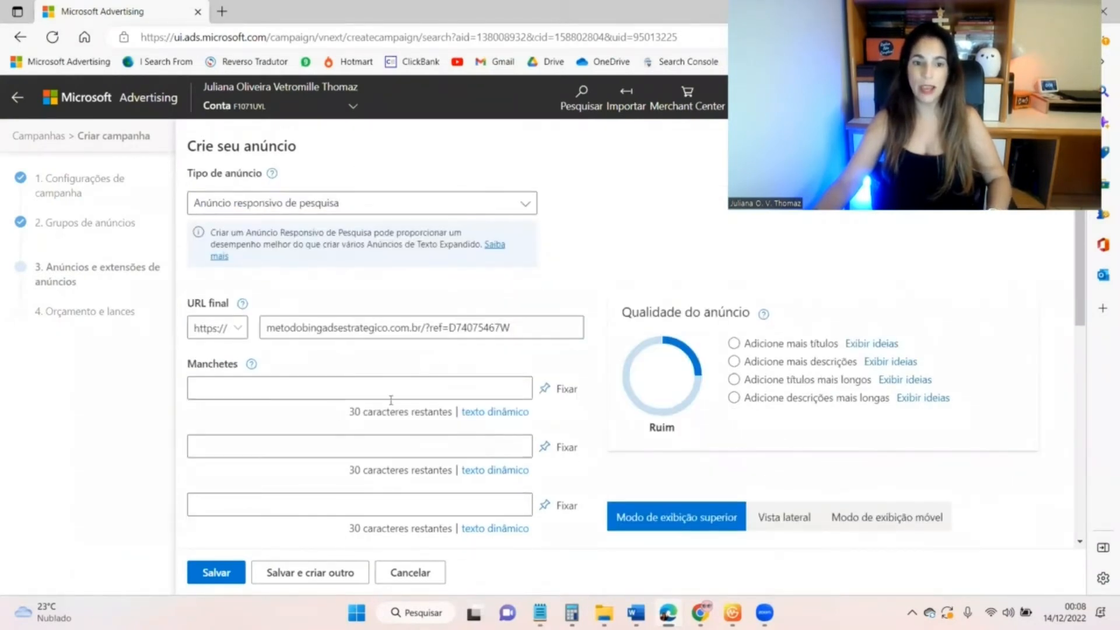
click(337, 389)
scroll(341, 387, down, 2)
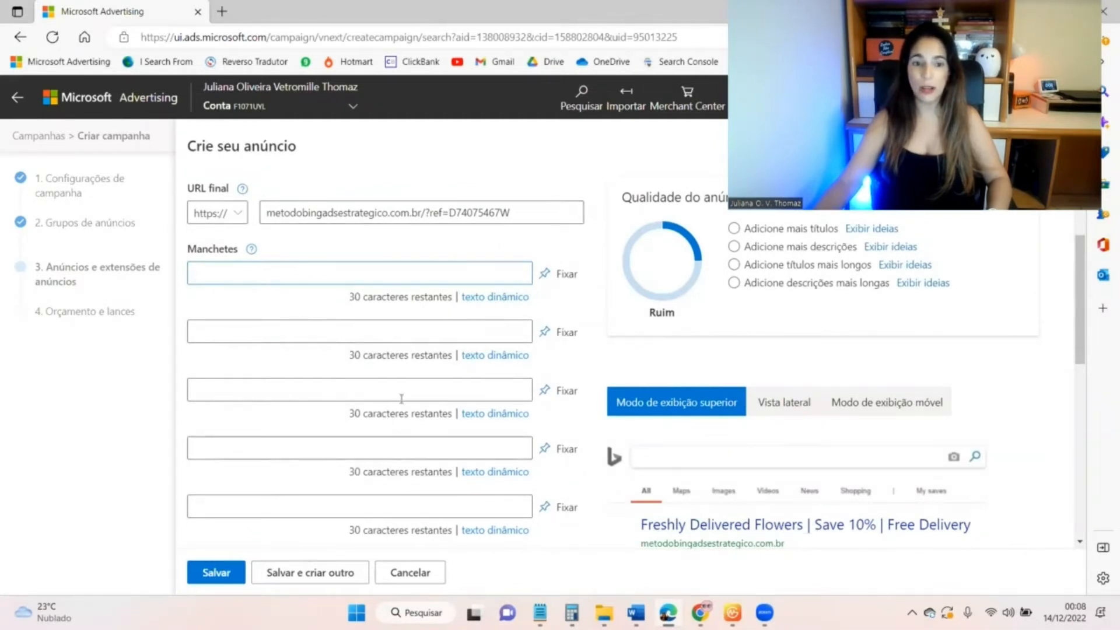
key(alt+Tab)
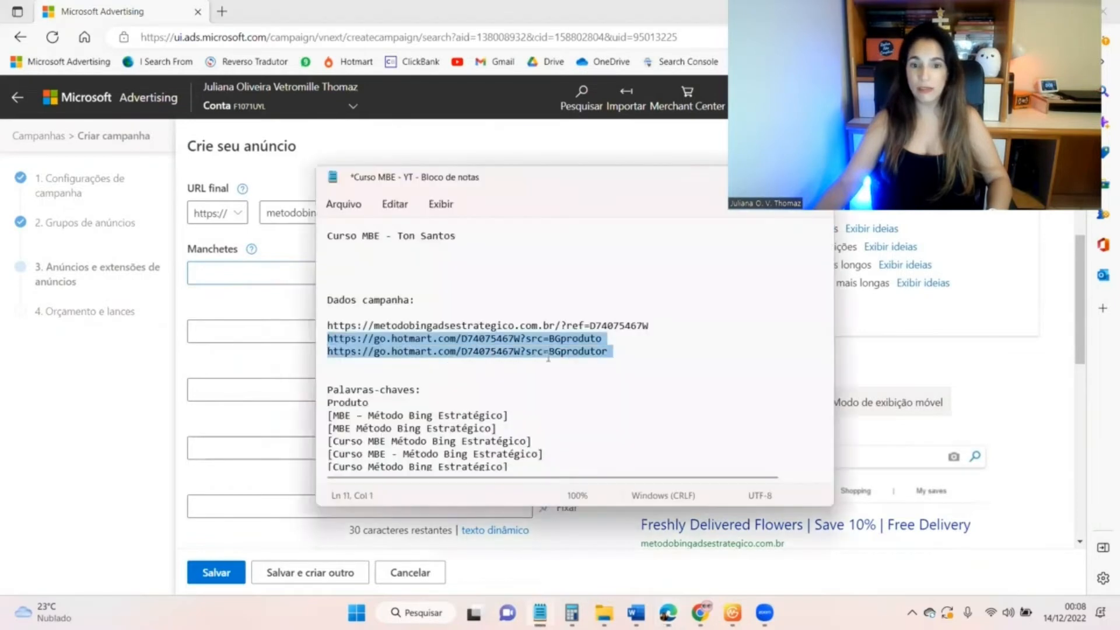
drag(329, 338, 608, 338)
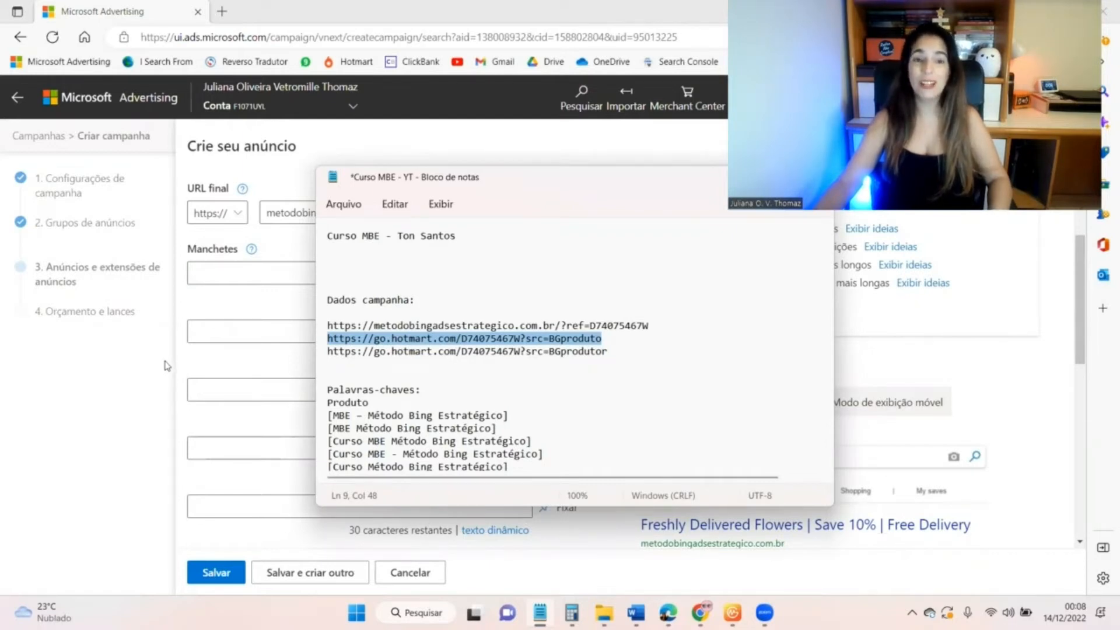
click(210, 363)
scroll(221, 350, down, 9)
scroll(225, 333, down, 1)
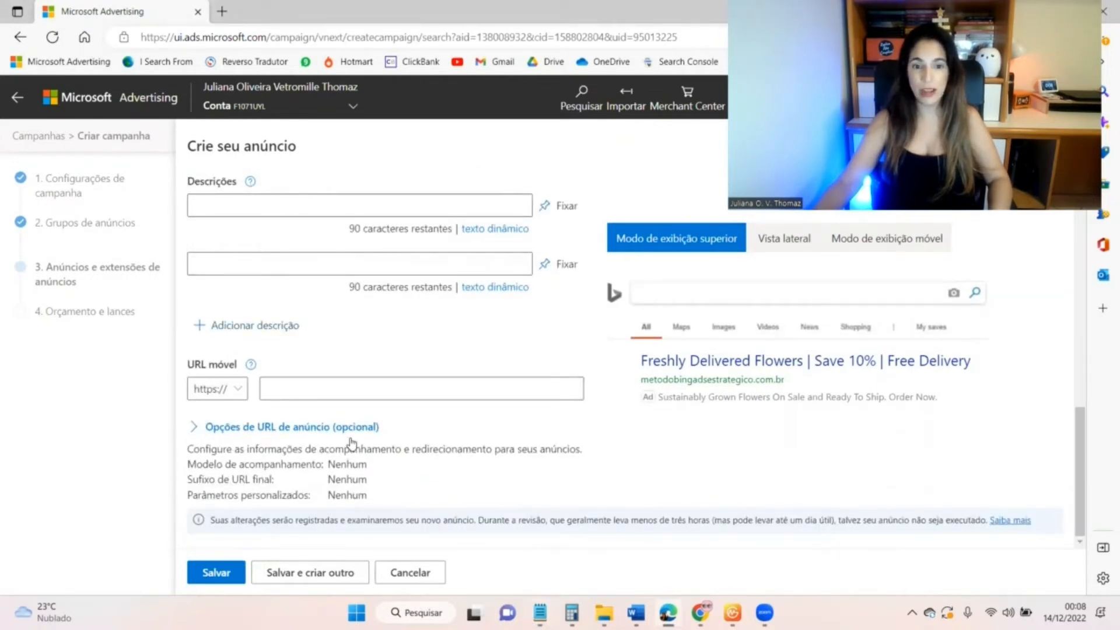
click(192, 429)
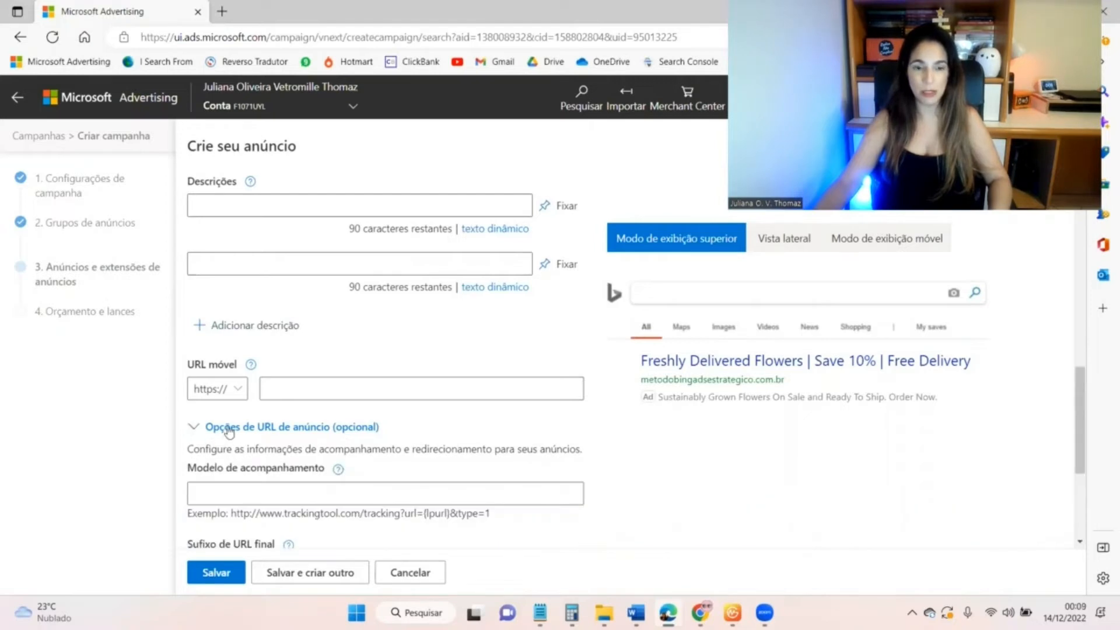
click(231, 494)
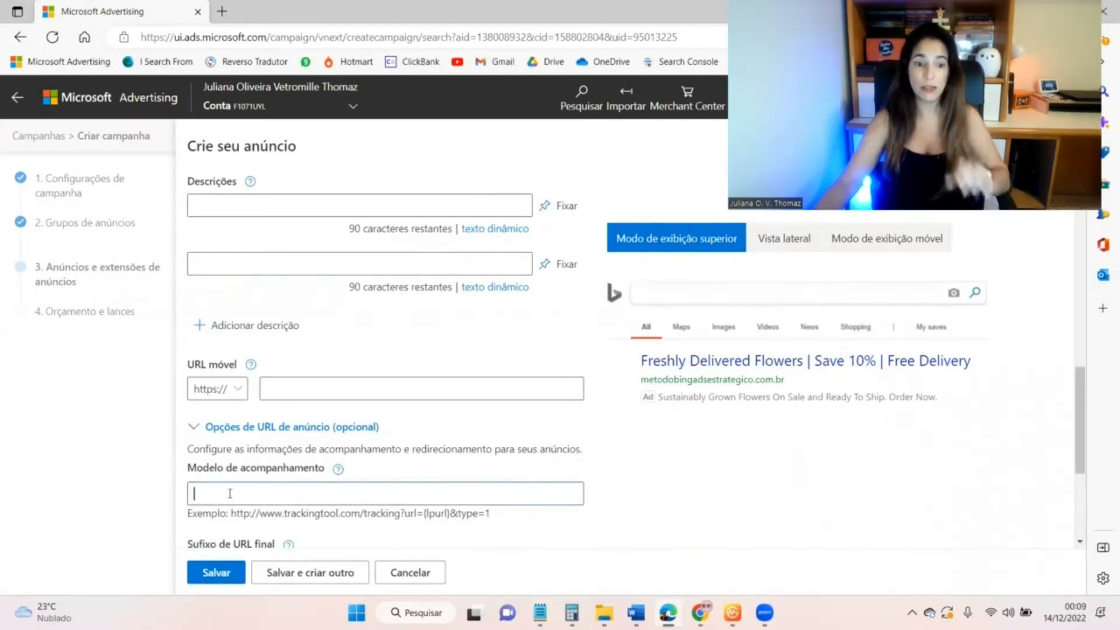
key(ctrl+v)
Fill the first three headlines: "MBE - Método Bing Estratégico", "Curso MBE Ton Santos – R$ 297" and "Compre Hoje Com 50% de Desconto"
scroll(595, 481, up, 5)
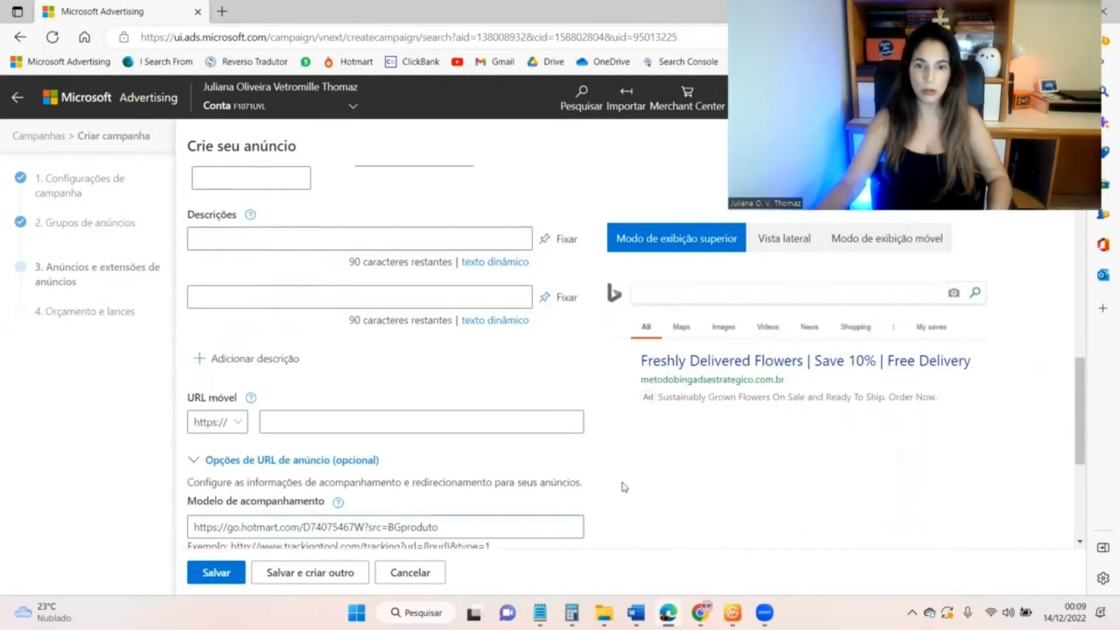
scroll(543, 453, up, 5)
scroll(542, 449, down, 3)
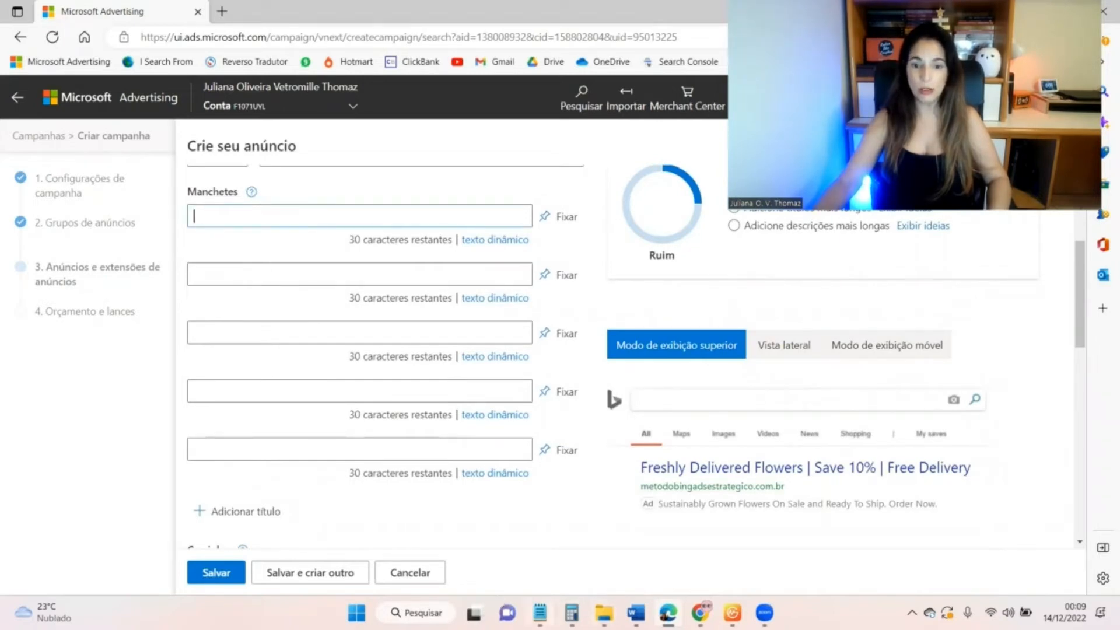
text(MBE - Método Bing Estratégico Curso MBE Ton Santos – R$ 297 Compre Hoje Com 50% de Desconto)
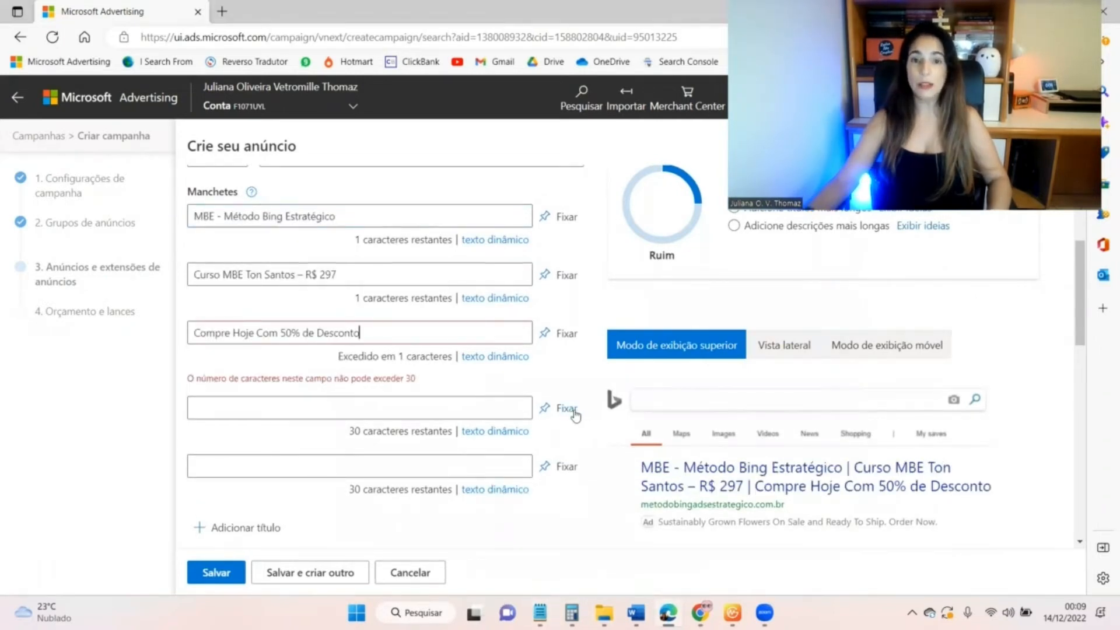
scroll(500, 379, down, 5)
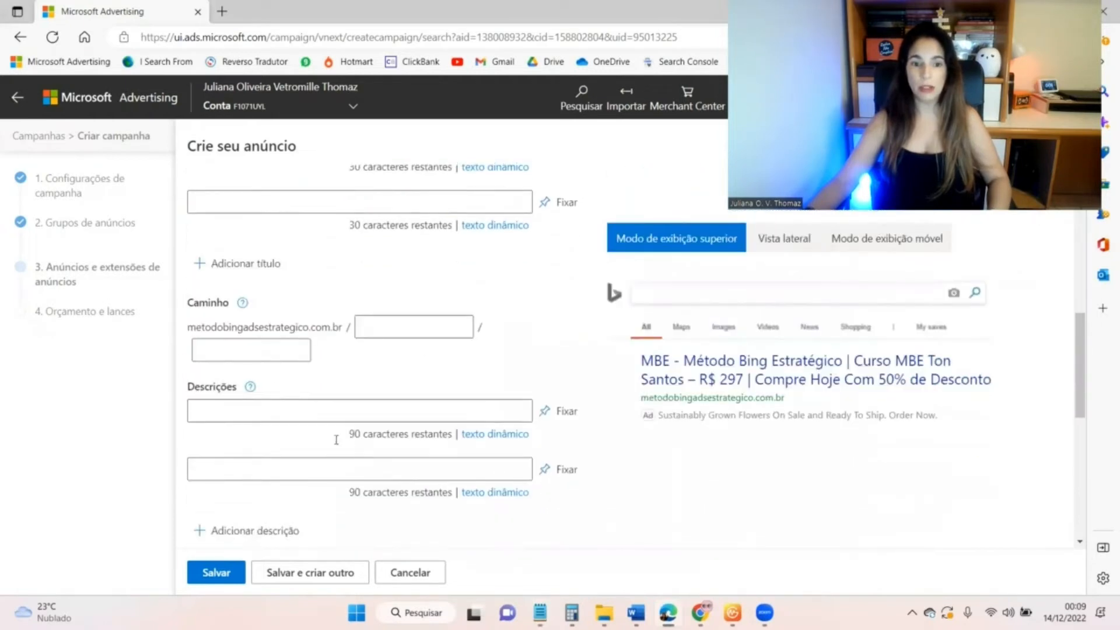
scroll(336, 439, down, 2)
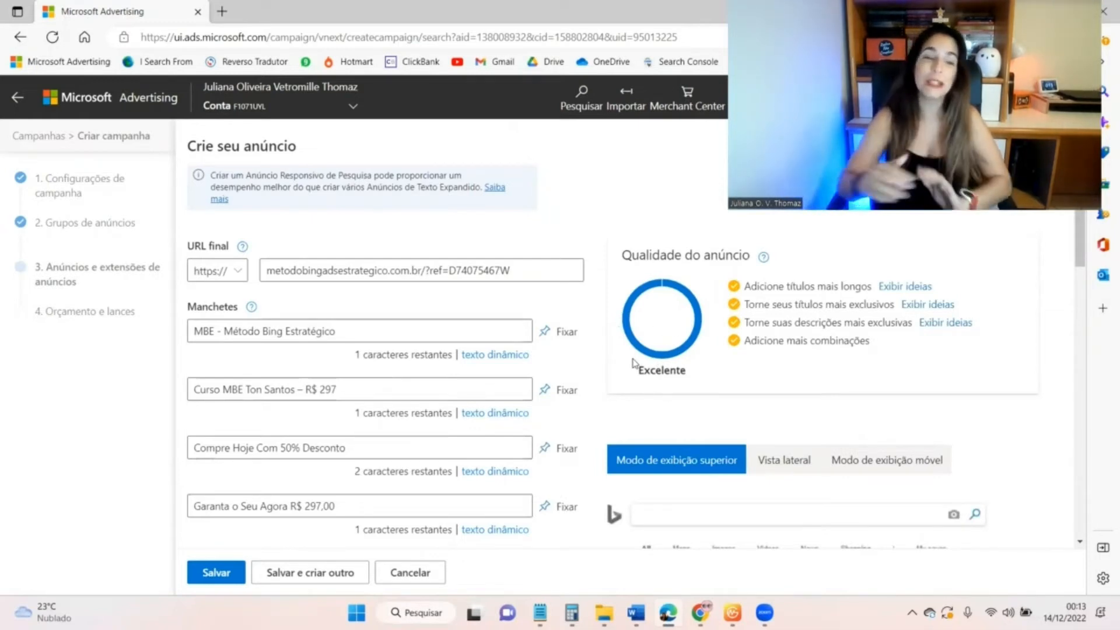
Pin the headlines "MBE - Método Bing Estratégico" and "Curso MBE Ton Santos – R$ 297" to show only in position 1
scroll(538, 332, up, 2)
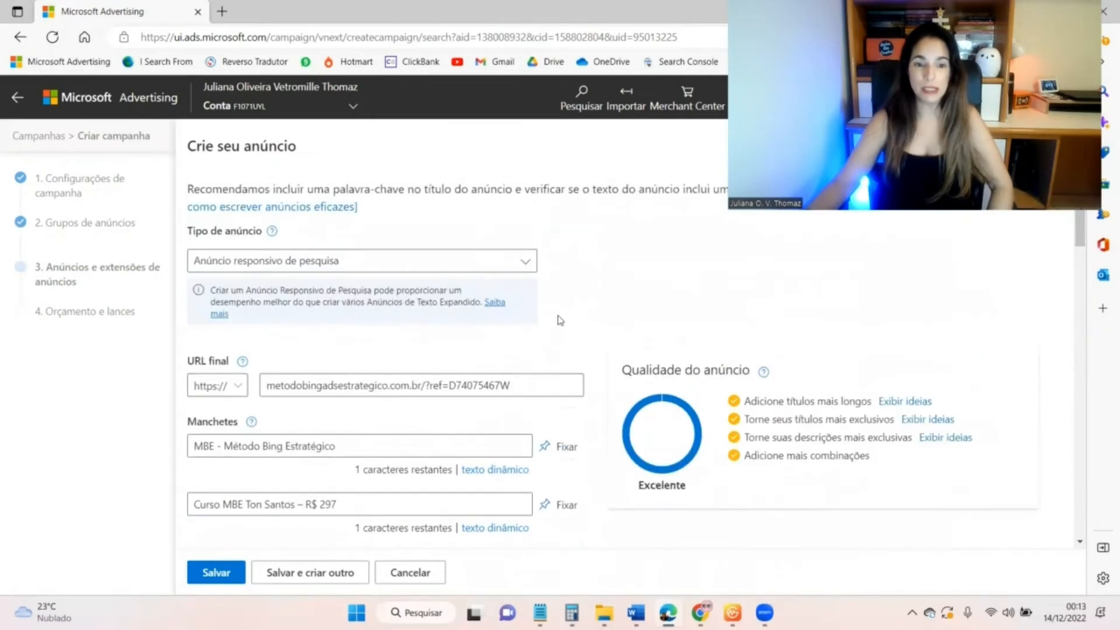
scroll(560, 320, down, 15)
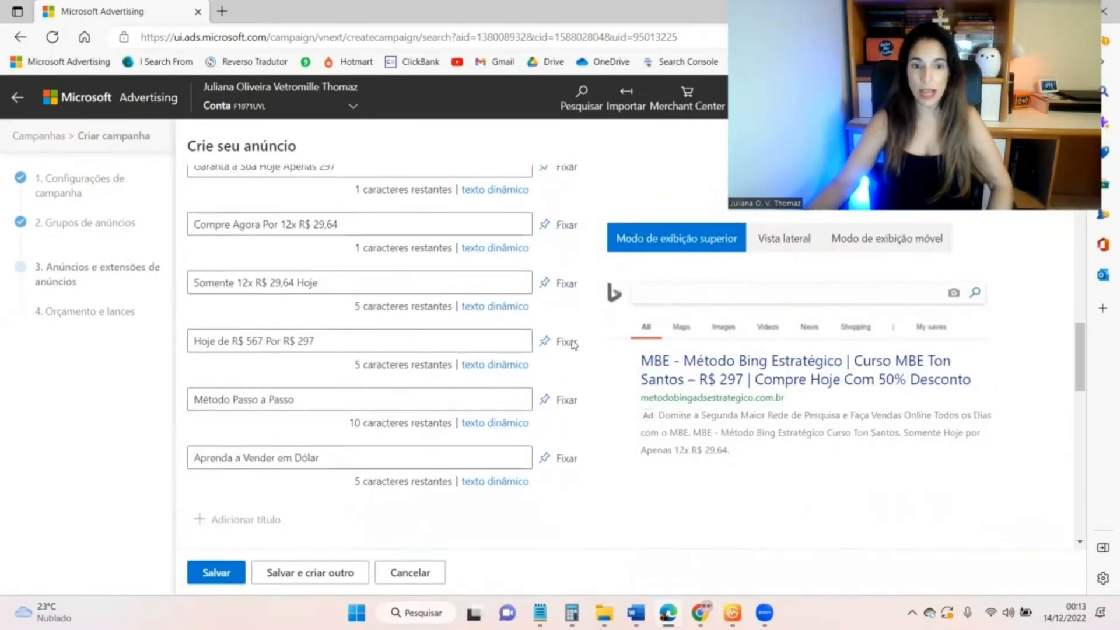
scroll(574, 344, up, 10)
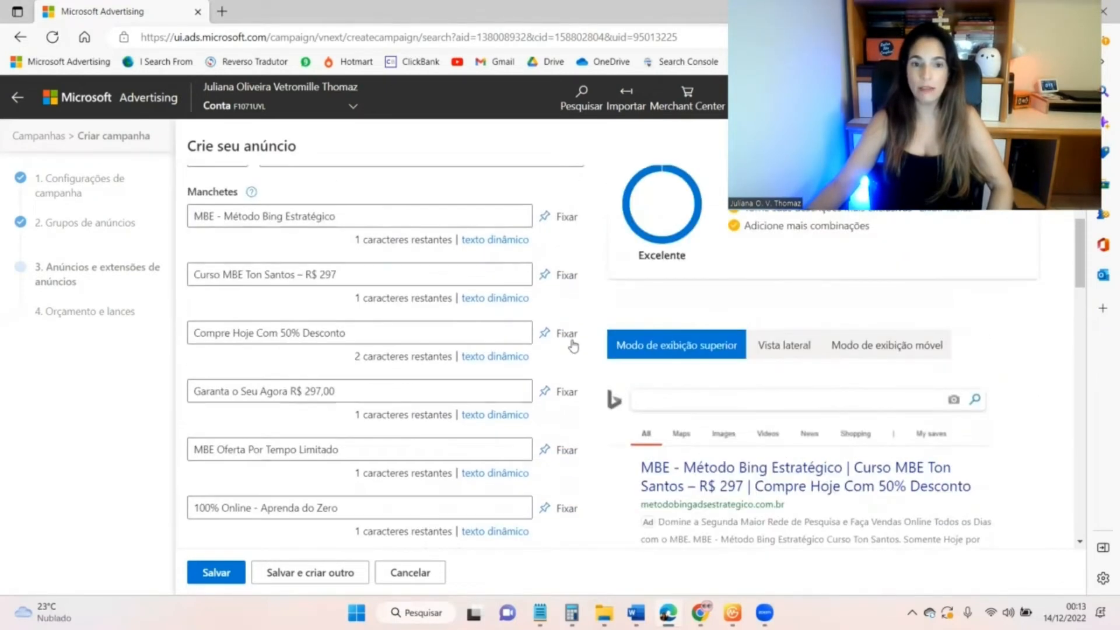
scroll(573, 344, up, 1)
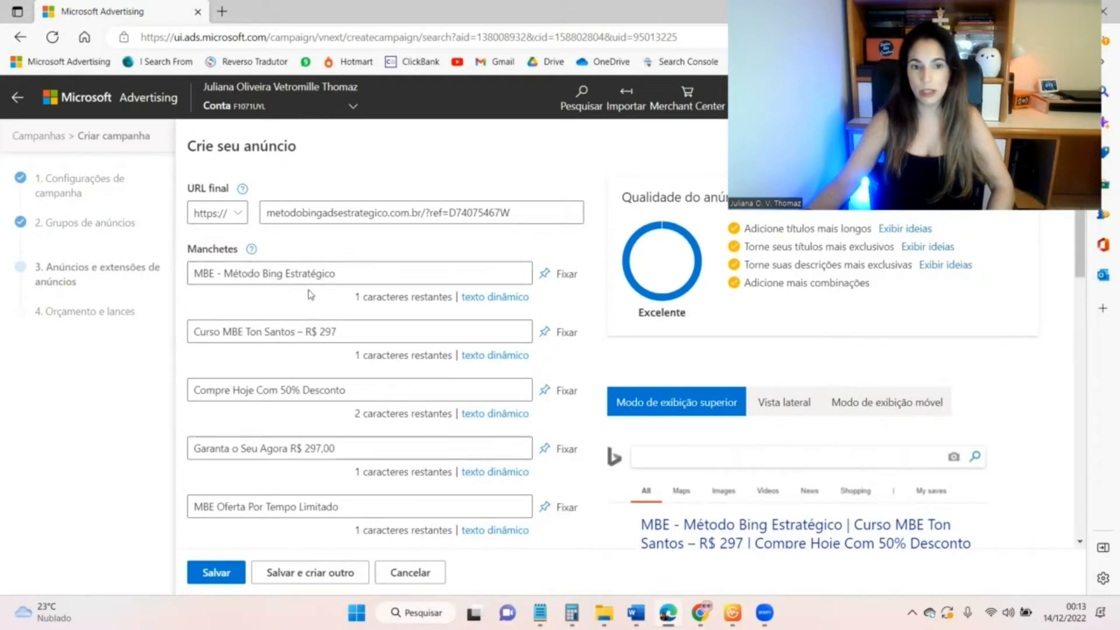
click(544, 274)
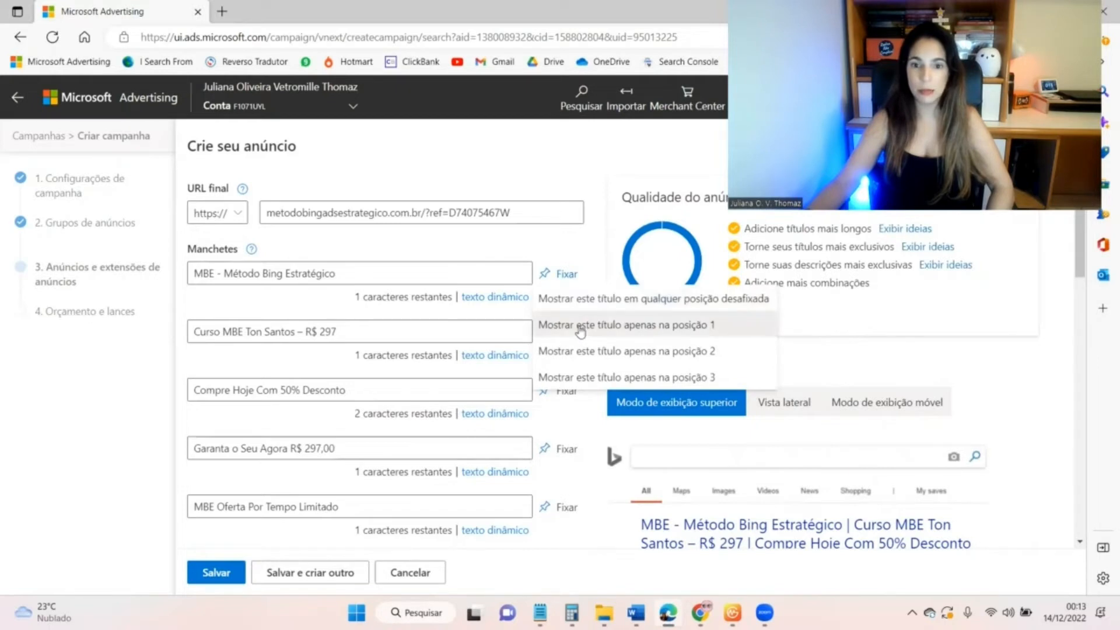
click(580, 331)
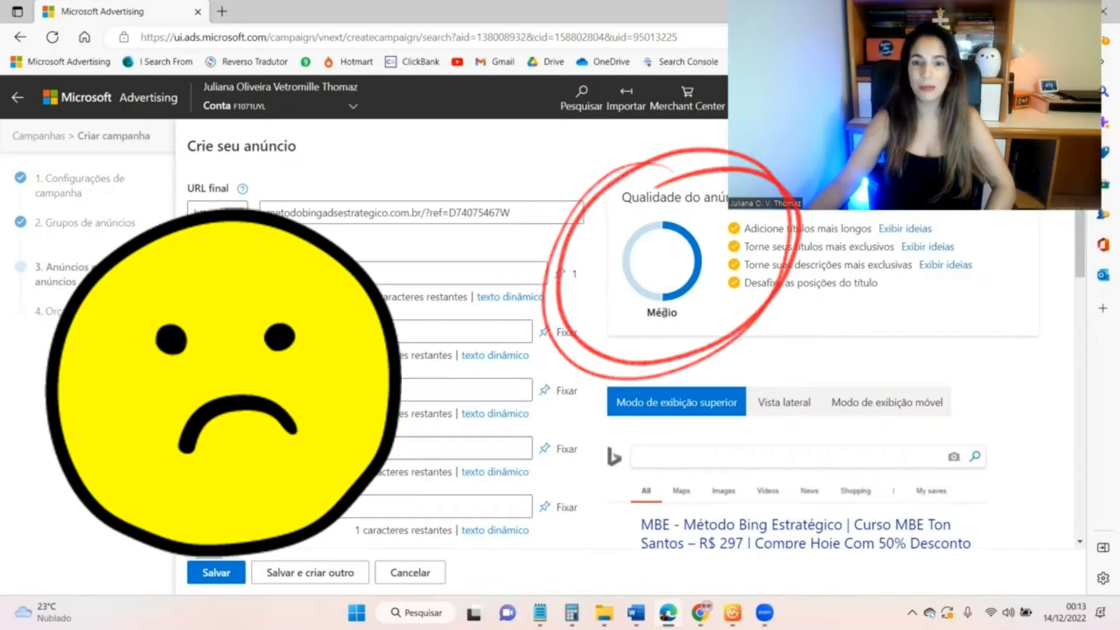
scroll(533, 336, down, 2)
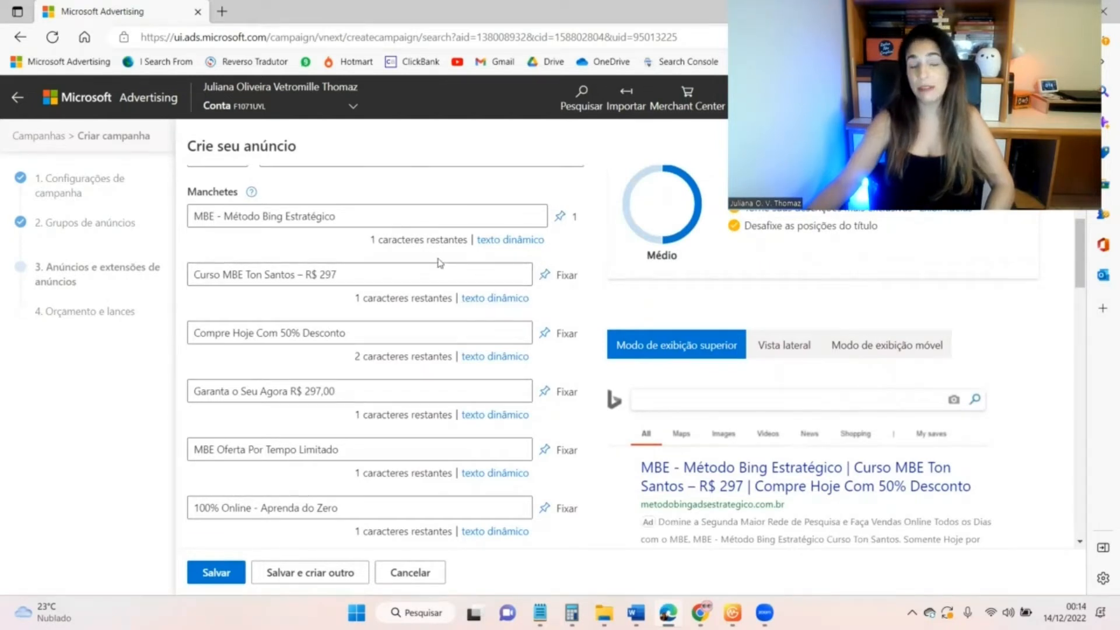
click(546, 275)
click(584, 350)
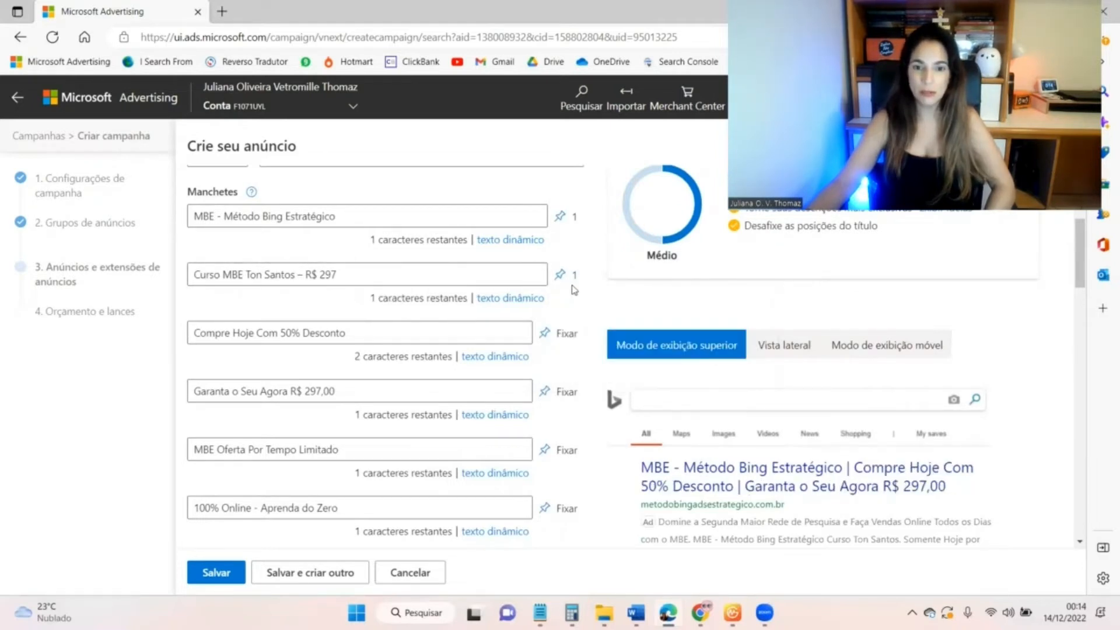
Review the ad's full list of headlines and its quality rating after the pinning
scroll(568, 290, down, 3)
scroll(569, 291, down, 6)
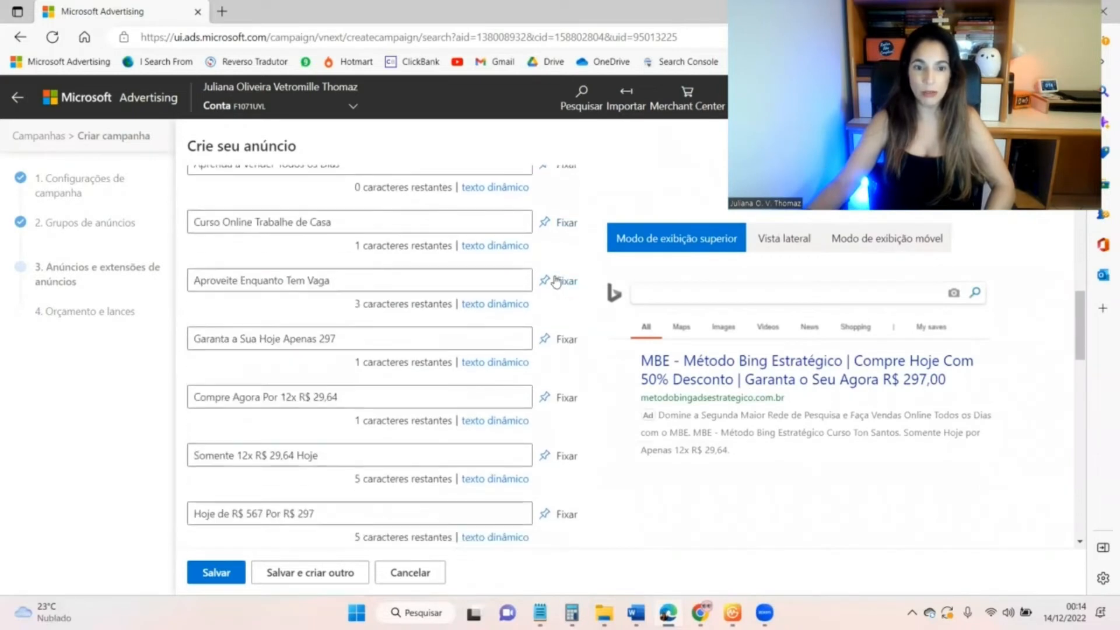
scroll(551, 283, up, 10)
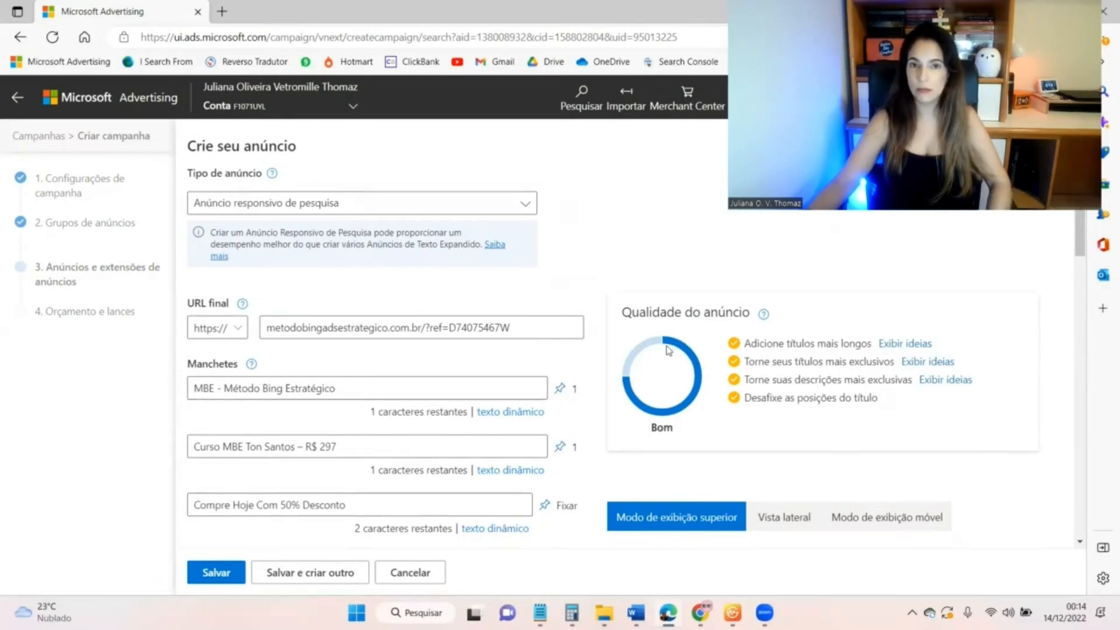
scroll(601, 352, down, 9)
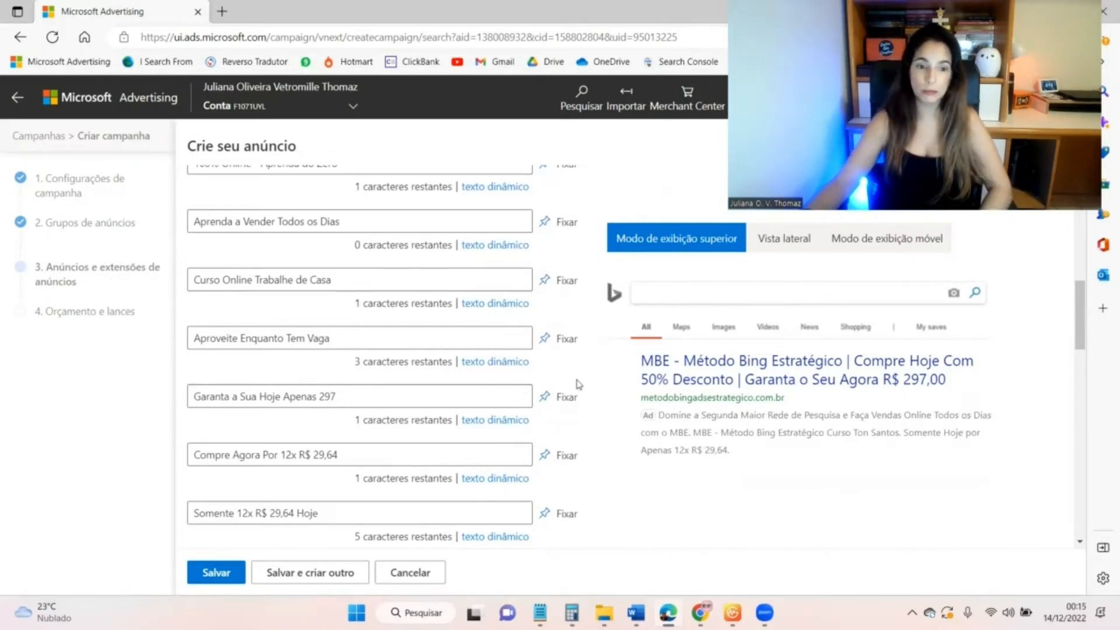
scroll(349, 324, up, 4)
scroll(356, 289, down, 4)
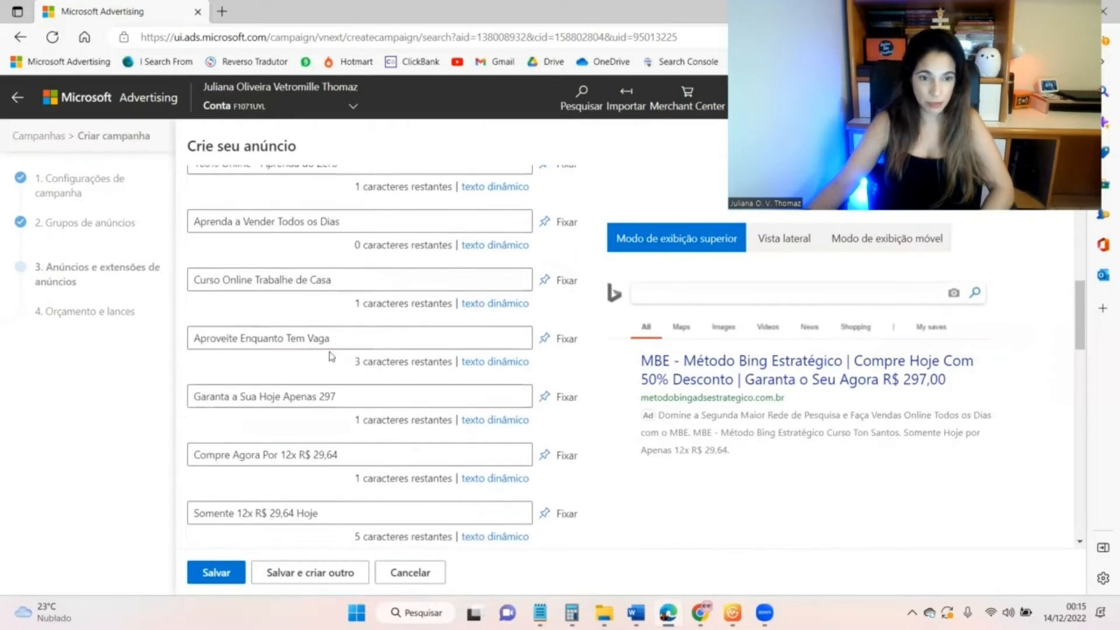
scroll(425, 376, up, 6)
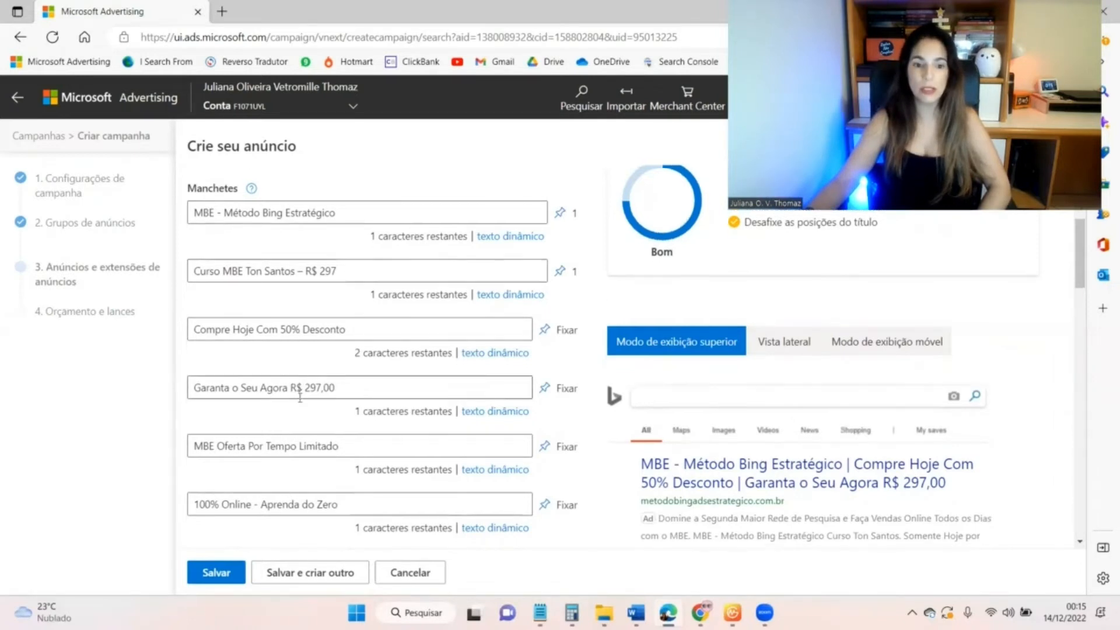
scroll(280, 392, down, 1)
drag(209, 392, 320, 400)
scroll(320, 401, down, 2)
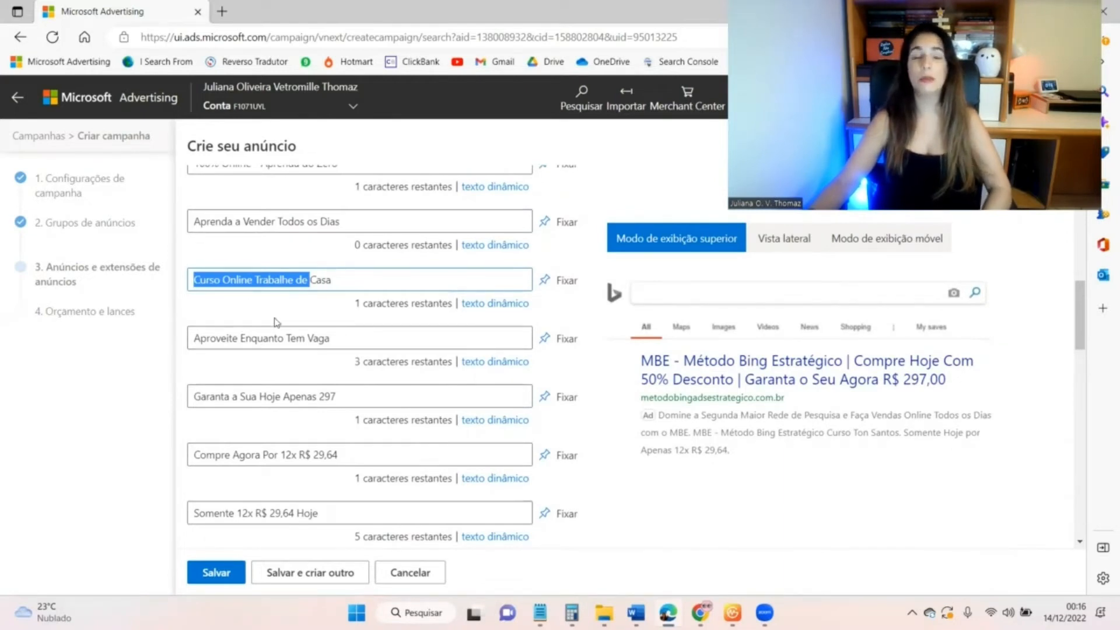
scroll(294, 400, down, 1)
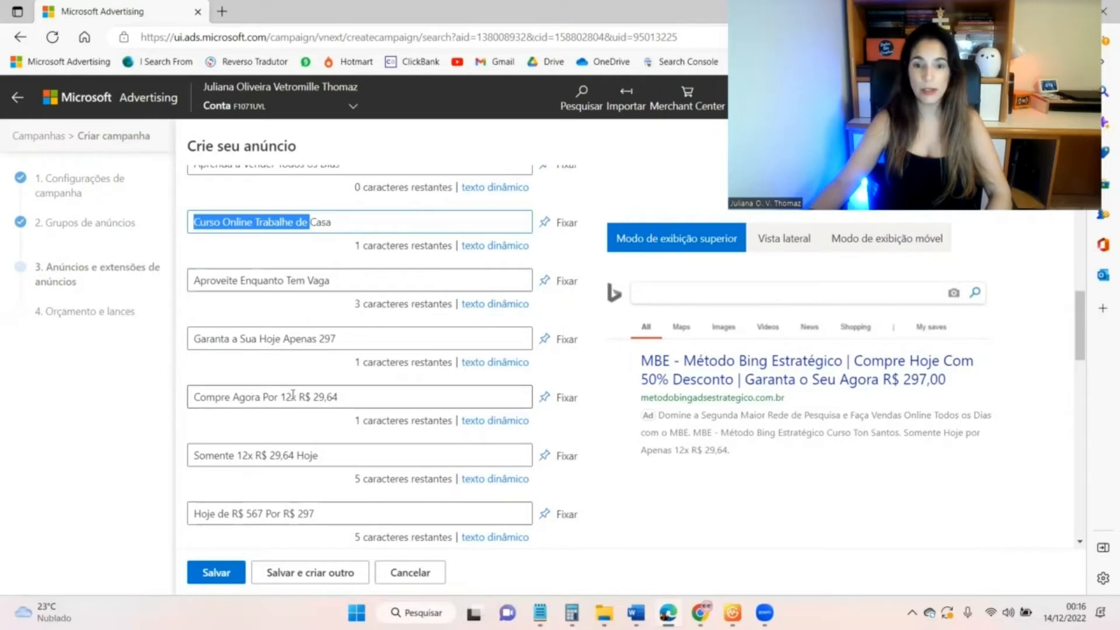
scroll(273, 431, down, 7)
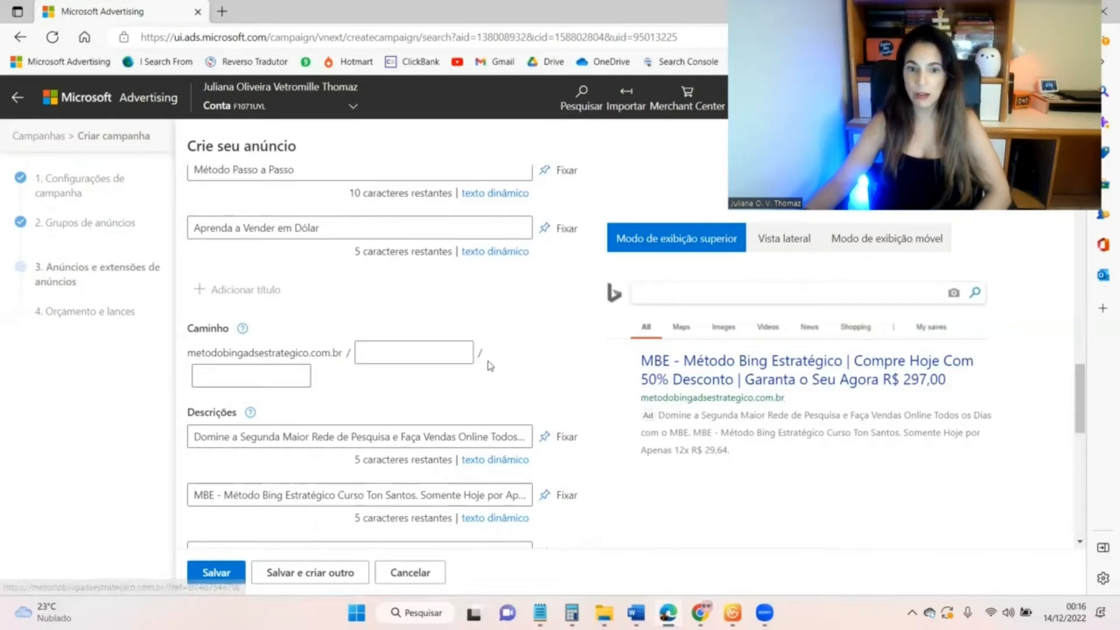
Set the ad's display path (Caminho) to "site" in the first part and "oficial" in the second
click(431, 348)
click(237, 366)
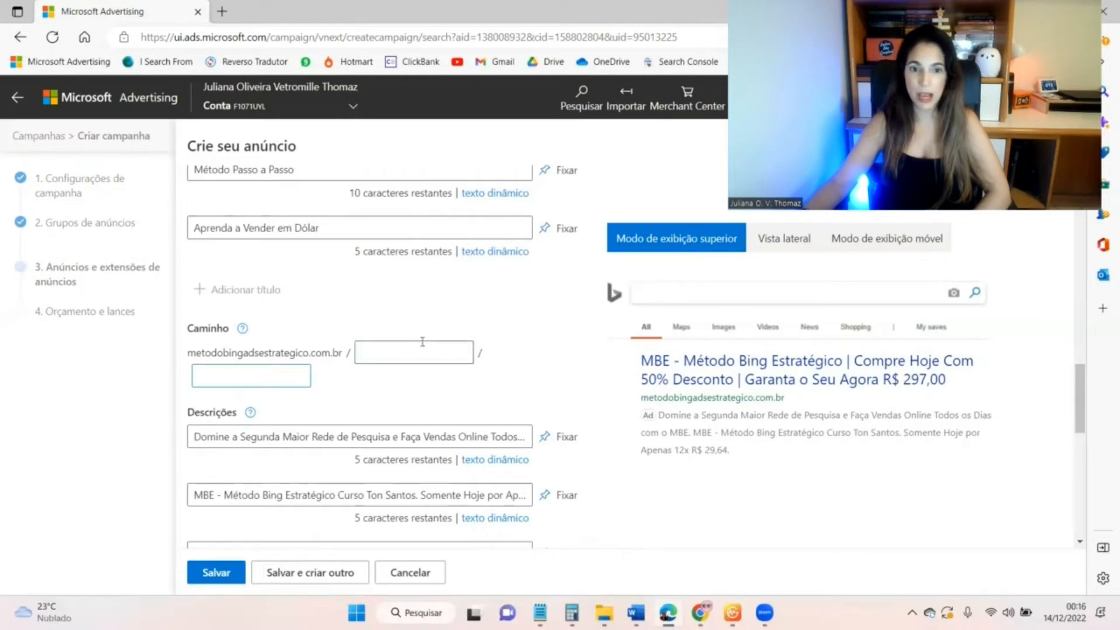
text(site)
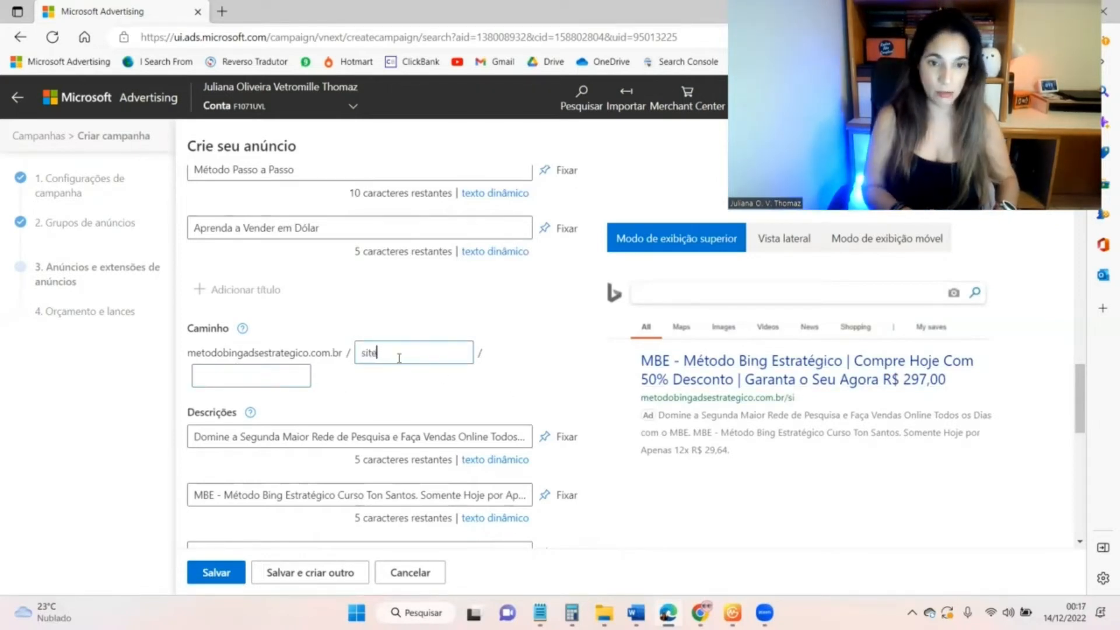
key(Tab)
text(oficial)
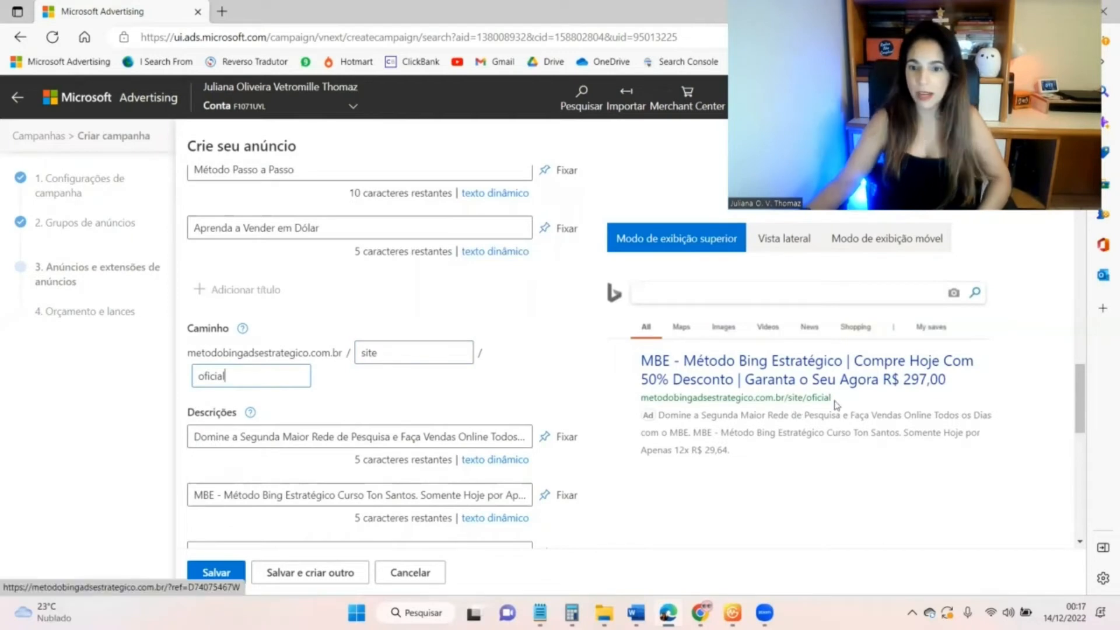
Change the ad's display path (Caminho) to "site-oficial" in the first part and "desconto-hoje" in the second
click(394, 352)
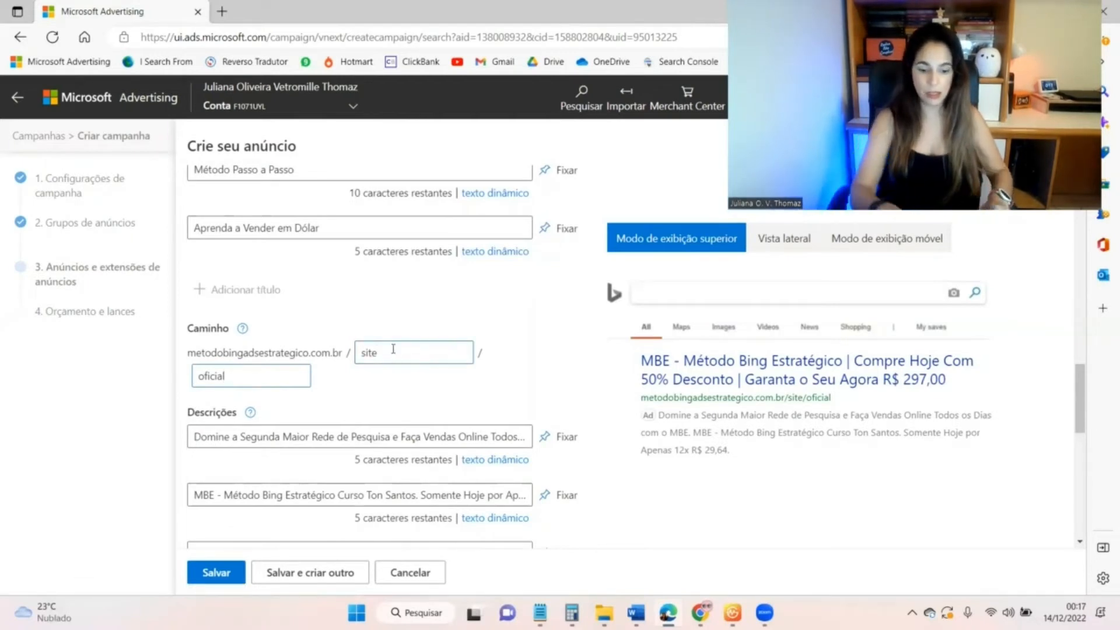
text(-oficial)
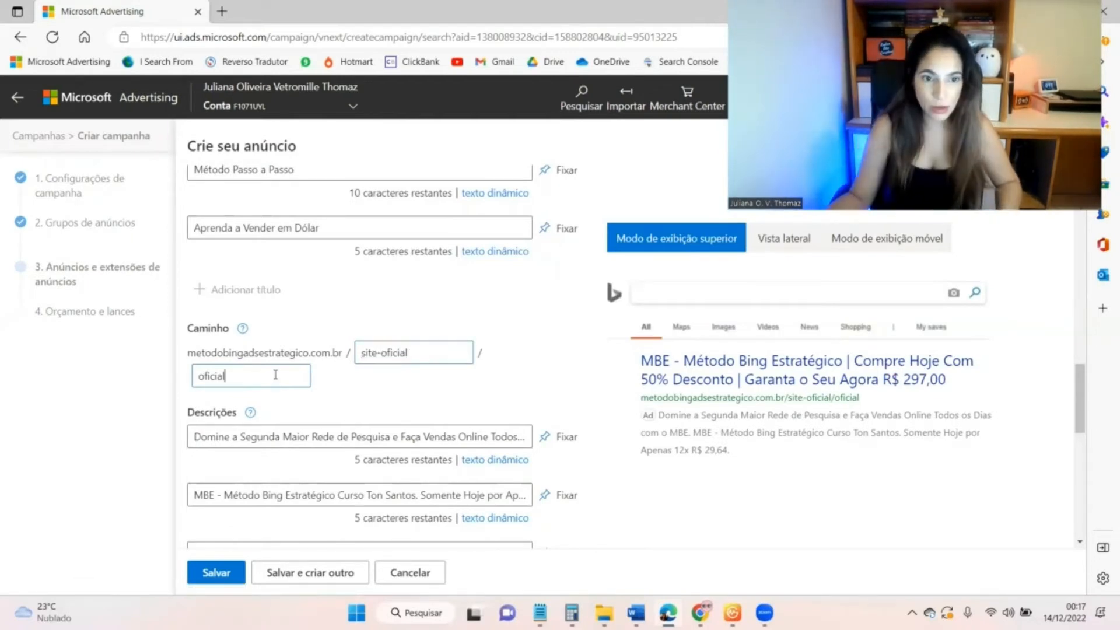
key(Tab)
key(BackSpace)
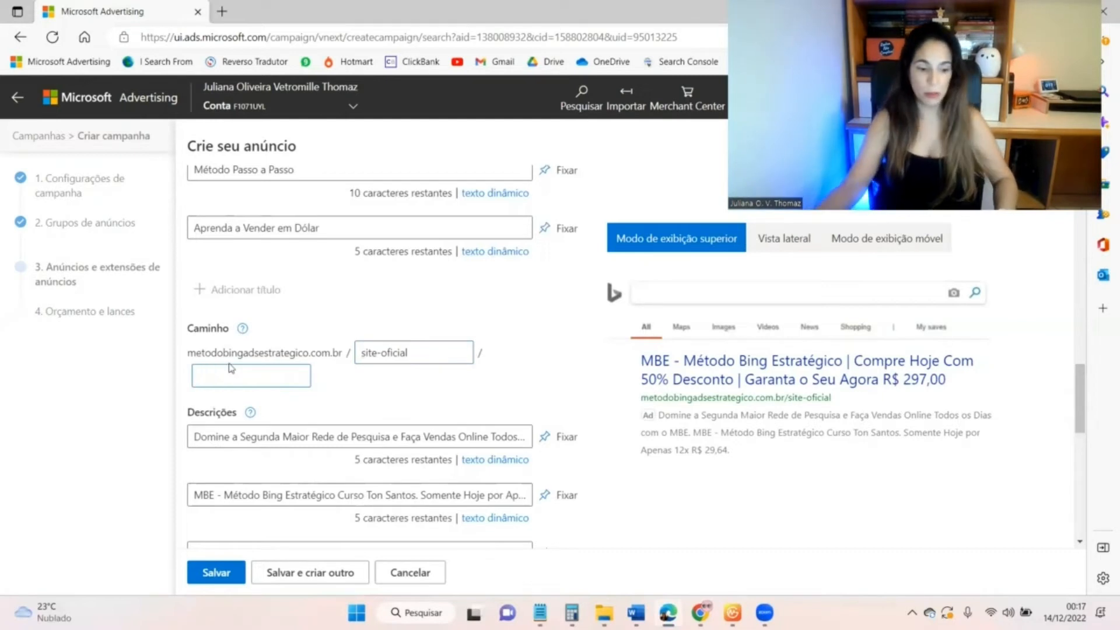
text(dest)
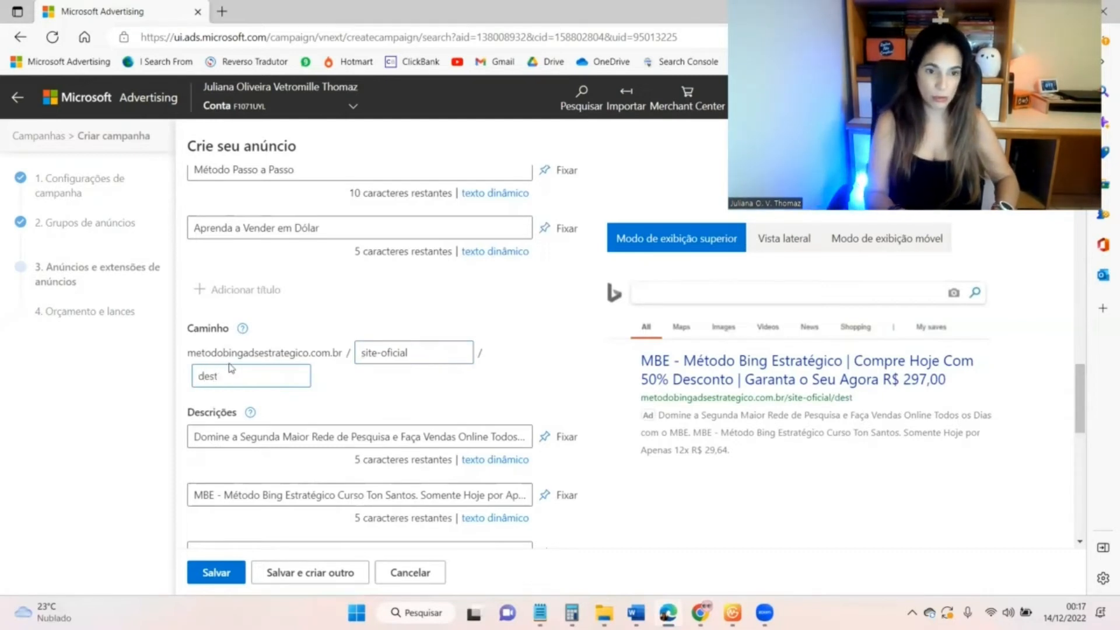
key(BackSpace)
text(conto-hoje)
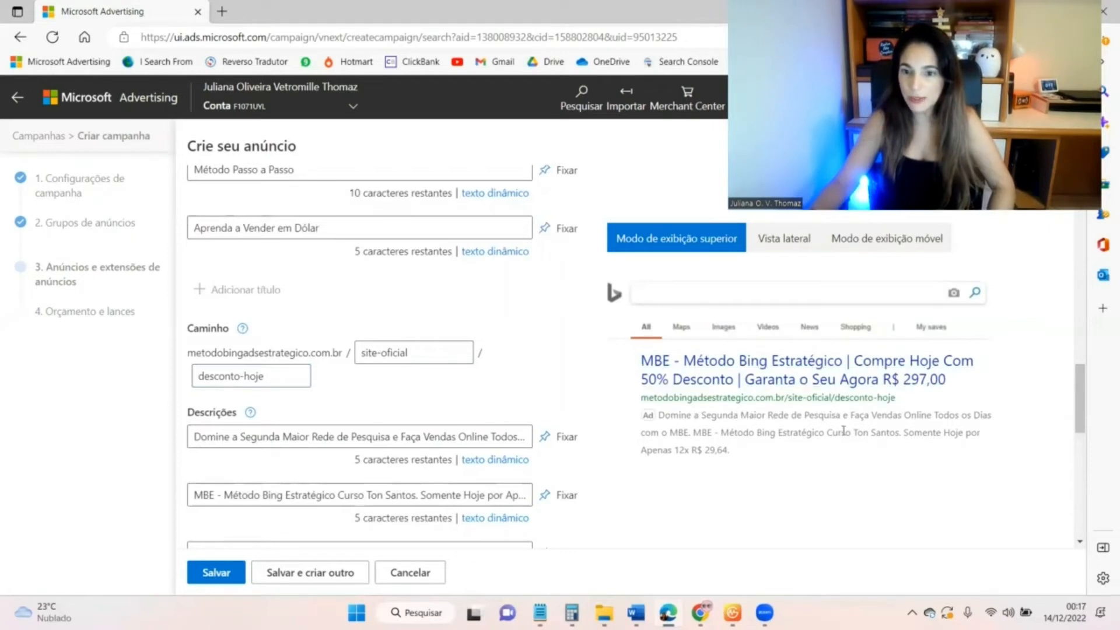
Review the ad preview along with the complete lists of headlines and descriptions
scroll(390, 349, down, 2)
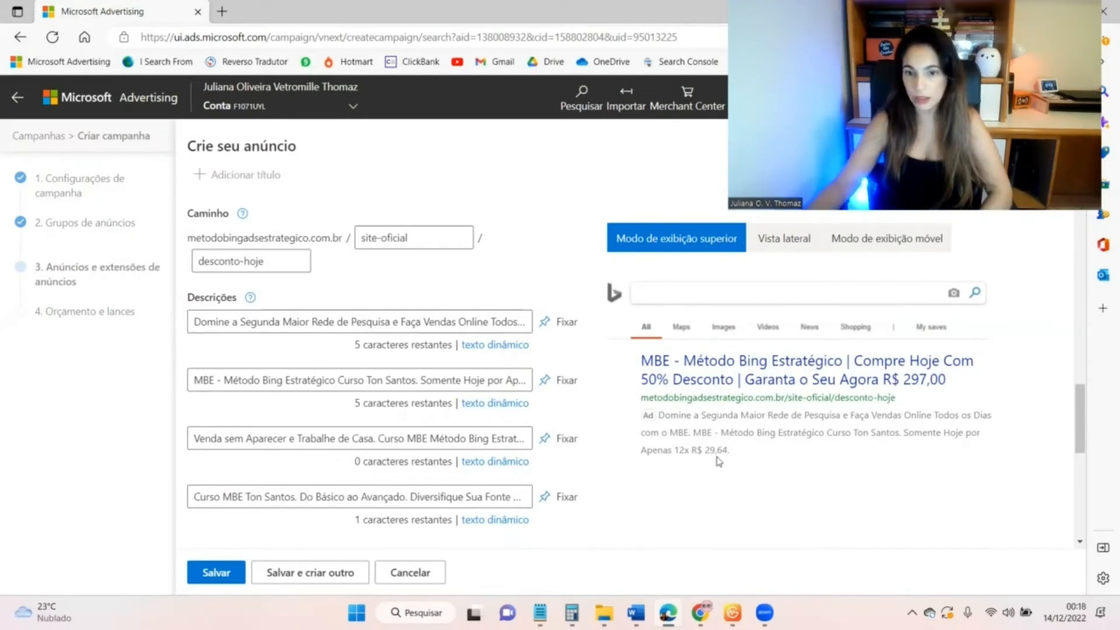
scroll(713, 415, down, 1)
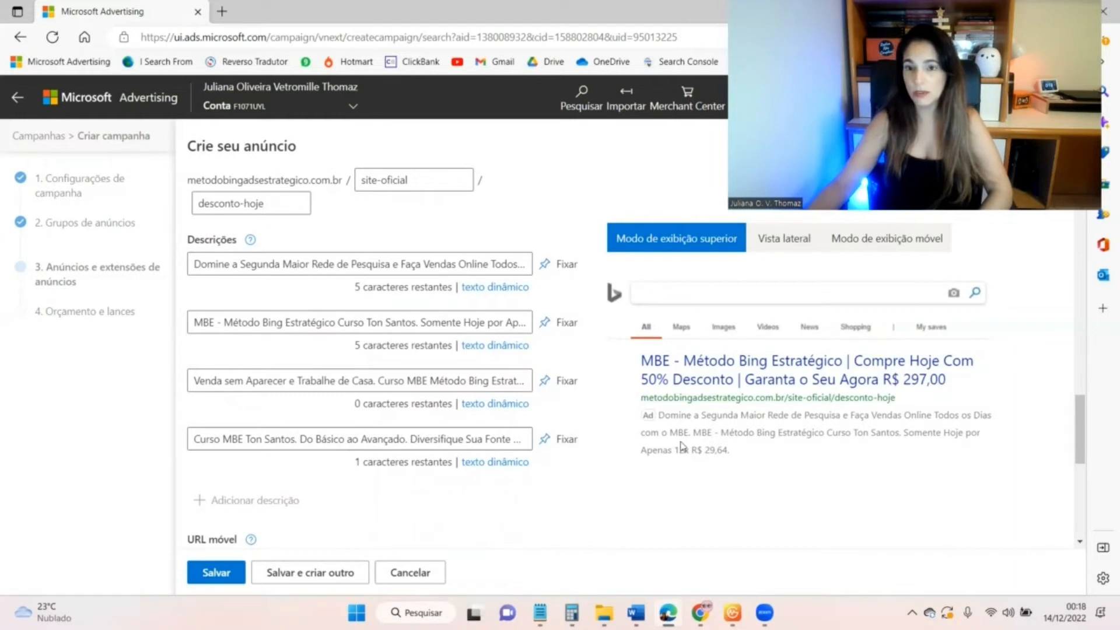
scroll(595, 354, up, 15)
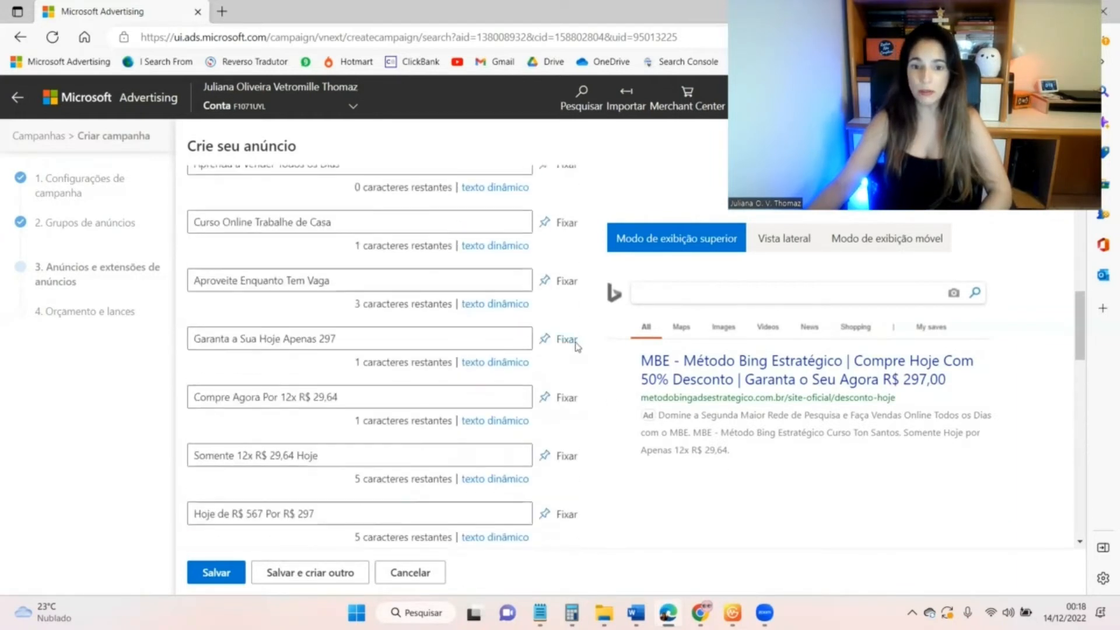
scroll(578, 350, up, 2)
scroll(576, 349, down, 1)
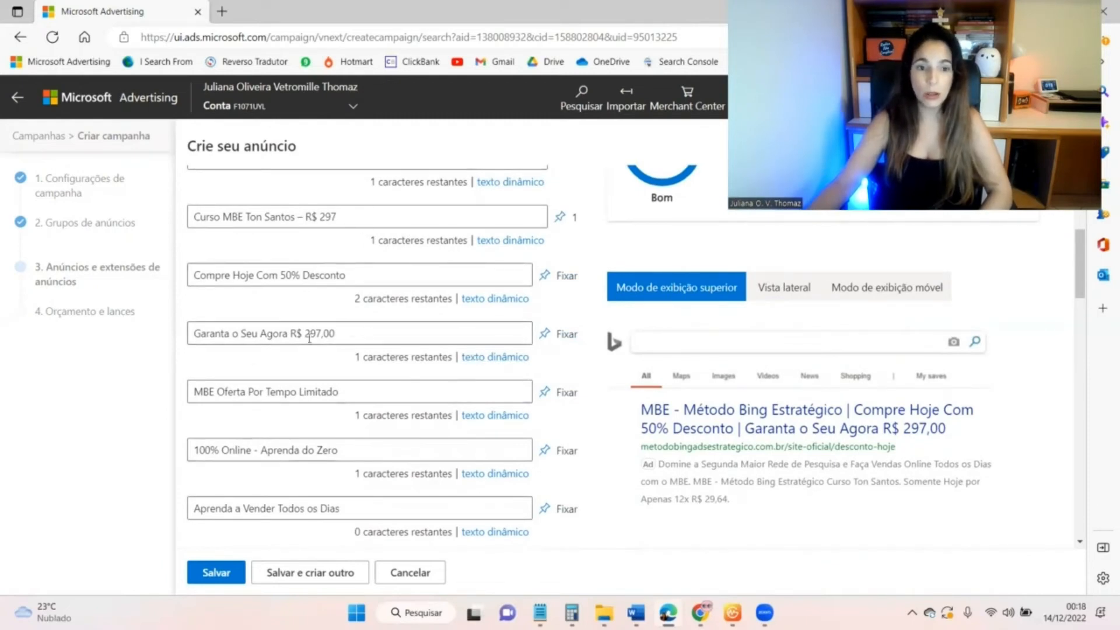
scroll(342, 353, down, 5)
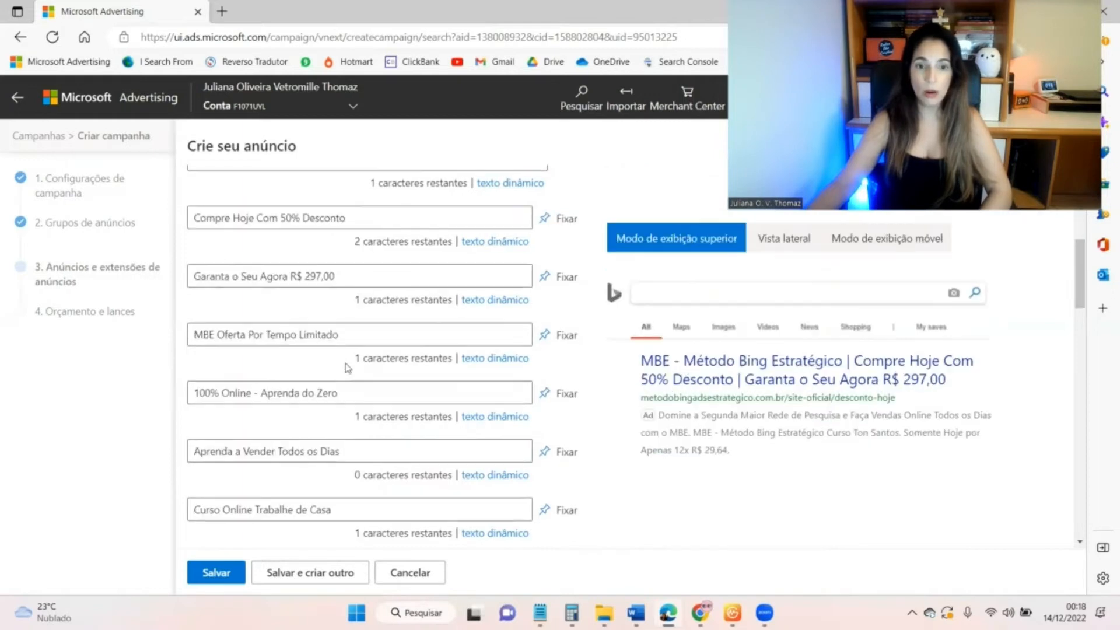
scroll(337, 363, down, 5)
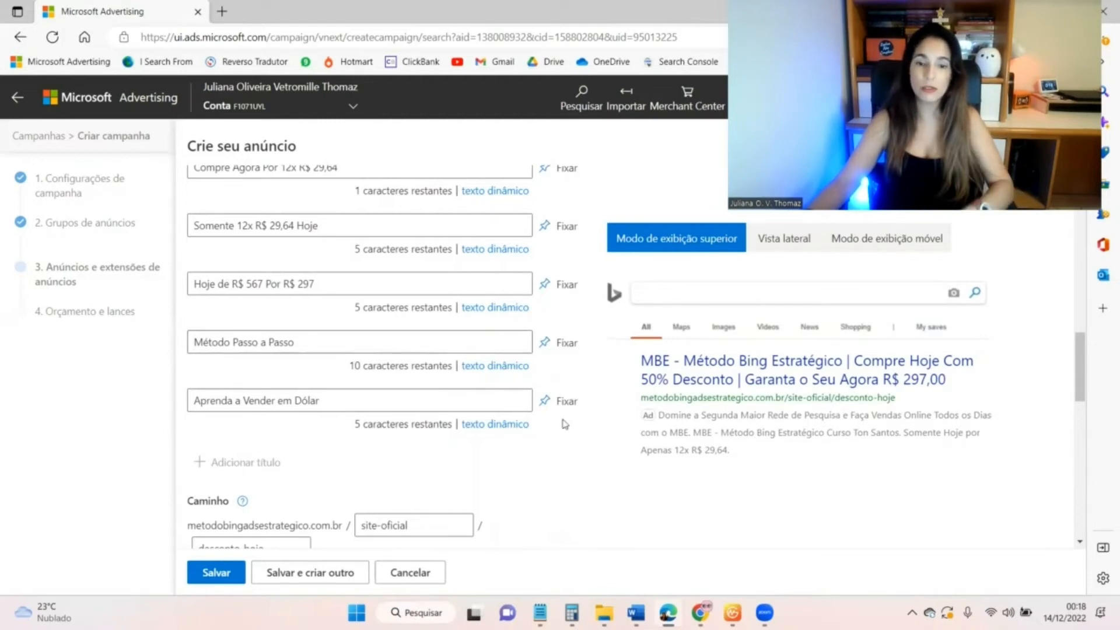
scroll(552, 480, down, 8)
scroll(480, 387, up, 3)
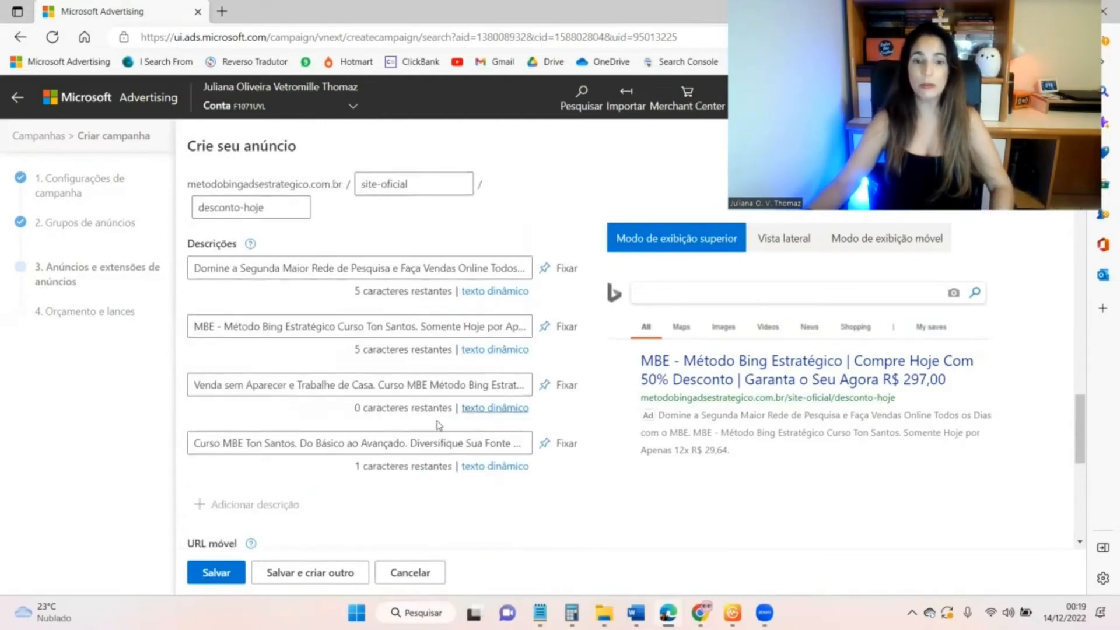
Save the first ad group's ad and start creating an ad for the second ad group
scroll(439, 425, down, 4)
click(222, 571)
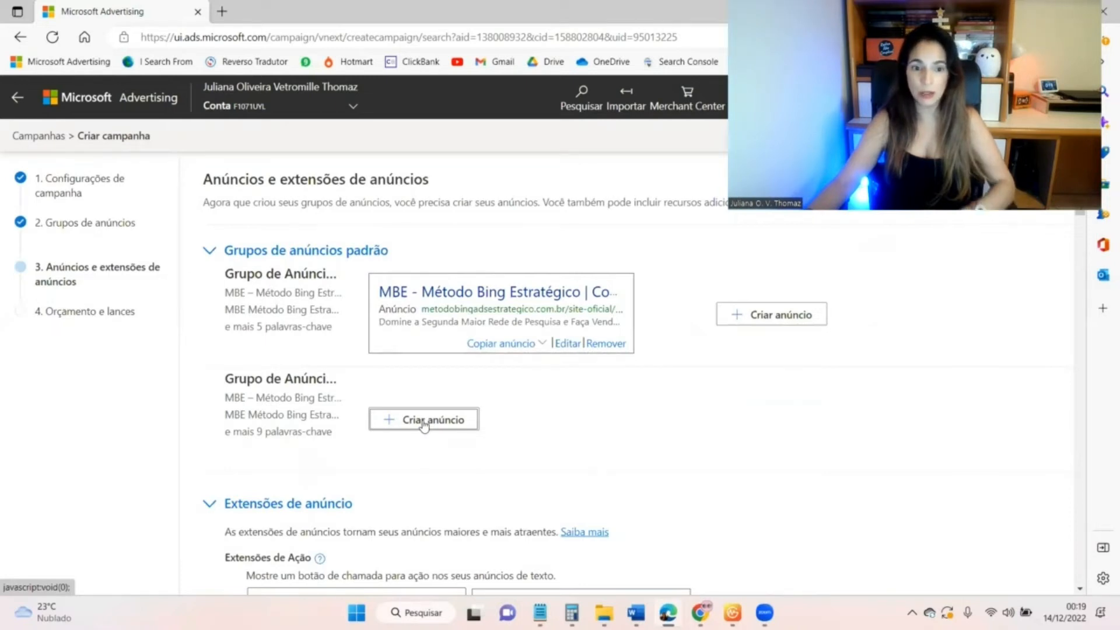
click(424, 421)
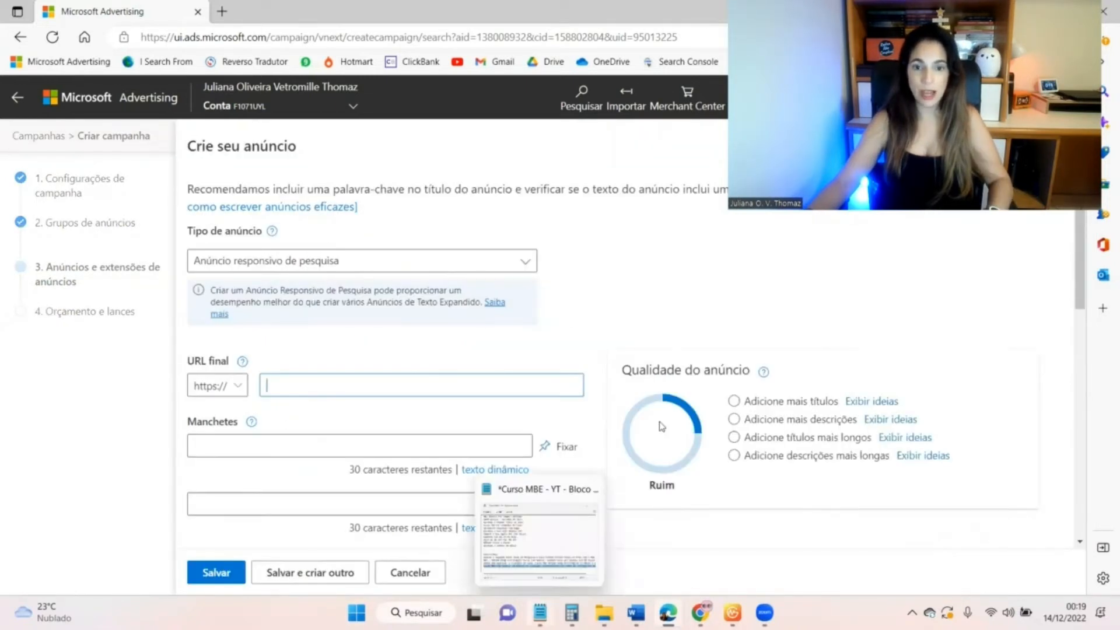
Set the final URL to the metodobingadsestrategico.com.br affiliate link from the notes and the tracking template to the Hotmart link with src=BGprodutor
click(551, 604)
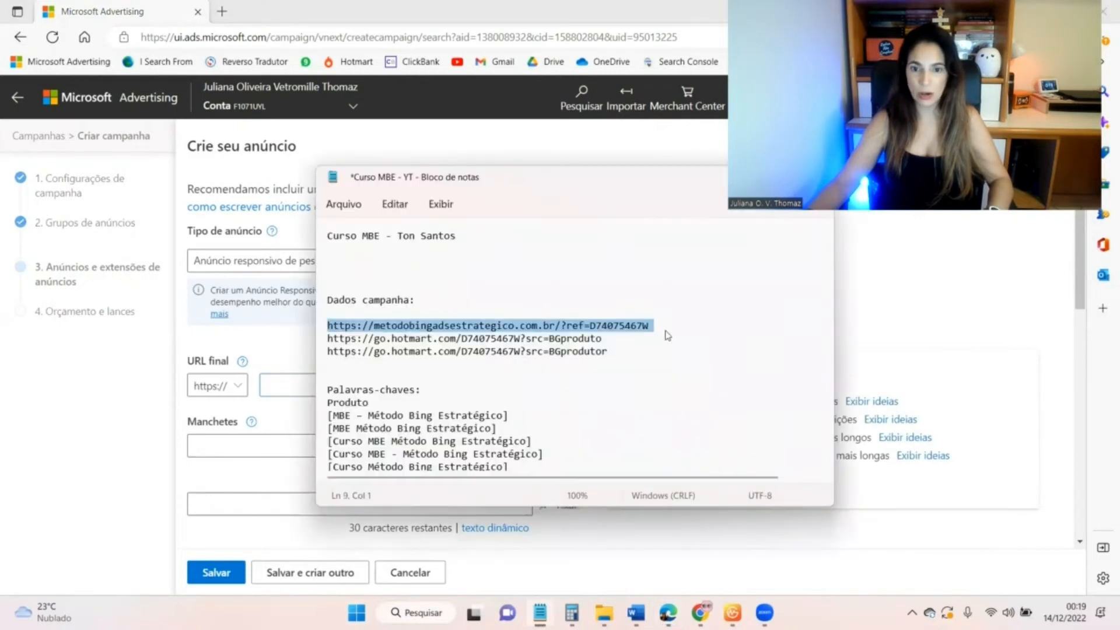
click(667, 329)
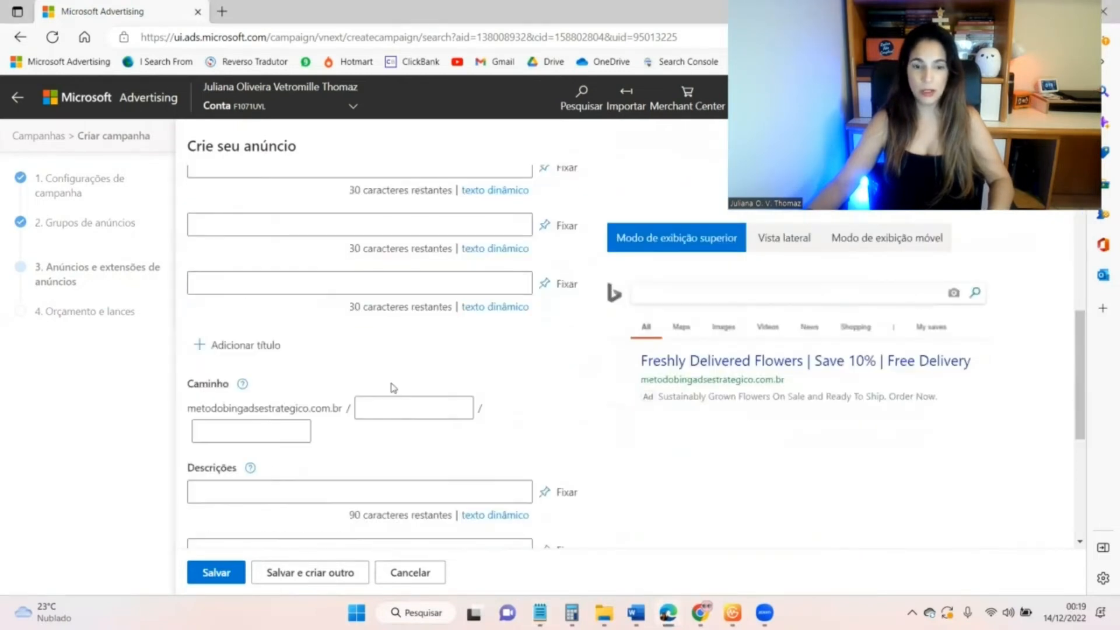
scroll(390, 387, down, 5)
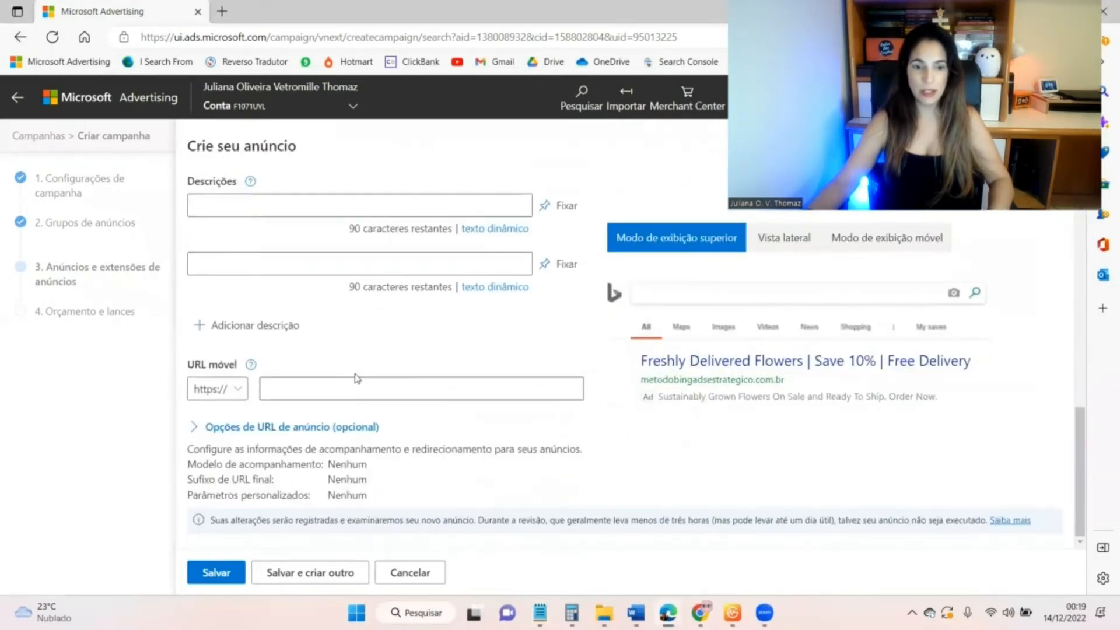
click(295, 392)
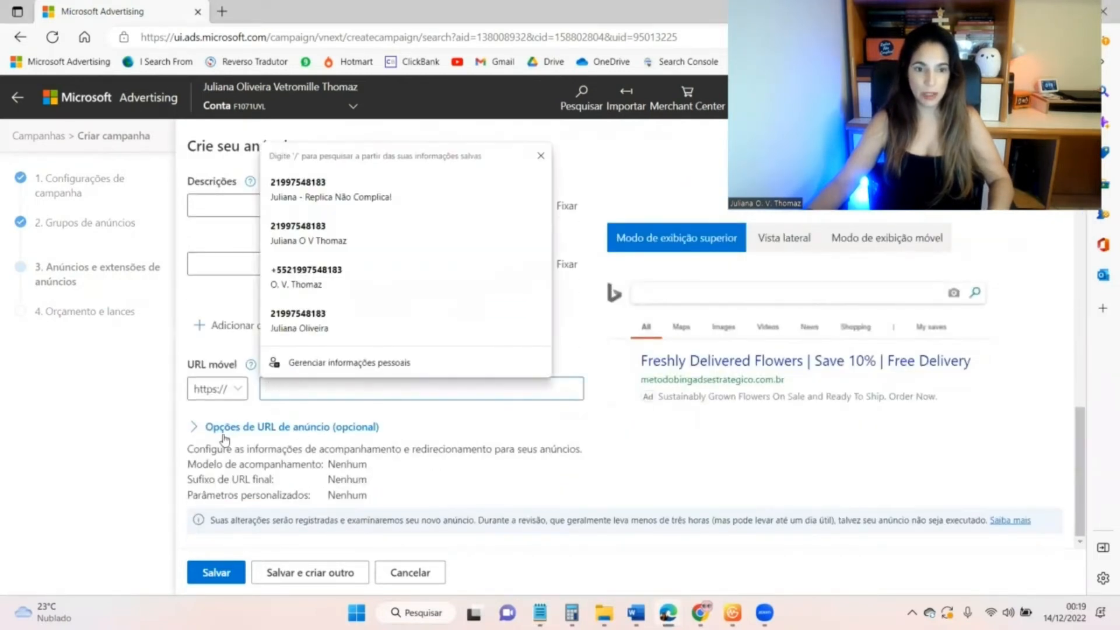
click(269, 430)
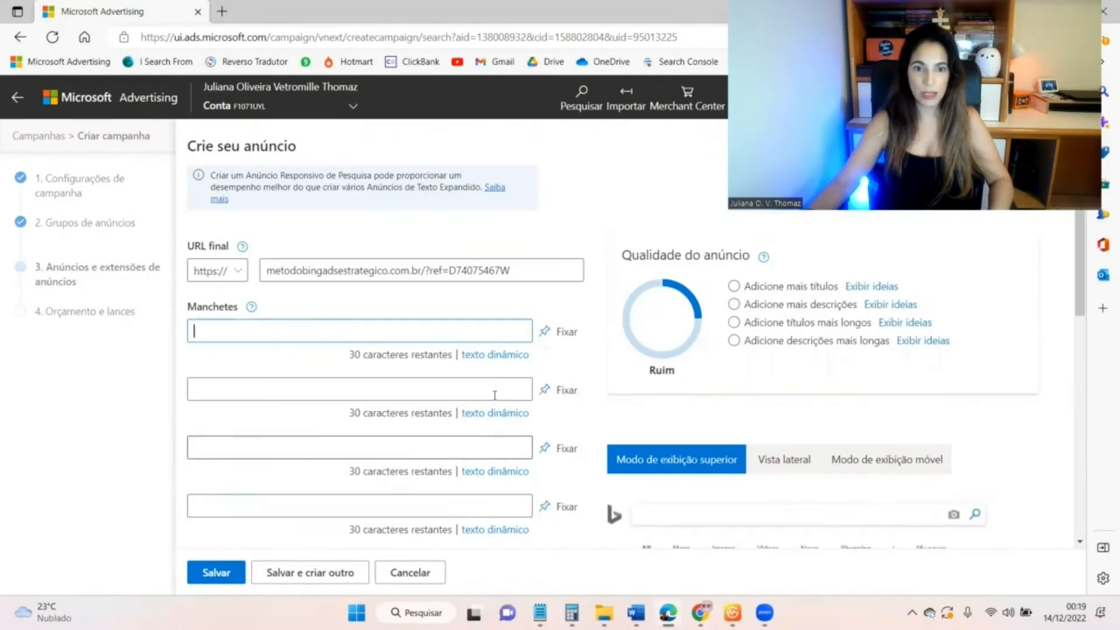
Fill in the new ad's headlines from the Títulos list in the notes, starting with "MBE - Método Bing Estratégico"
key(alt+Tab)
triple_click(333, 280)
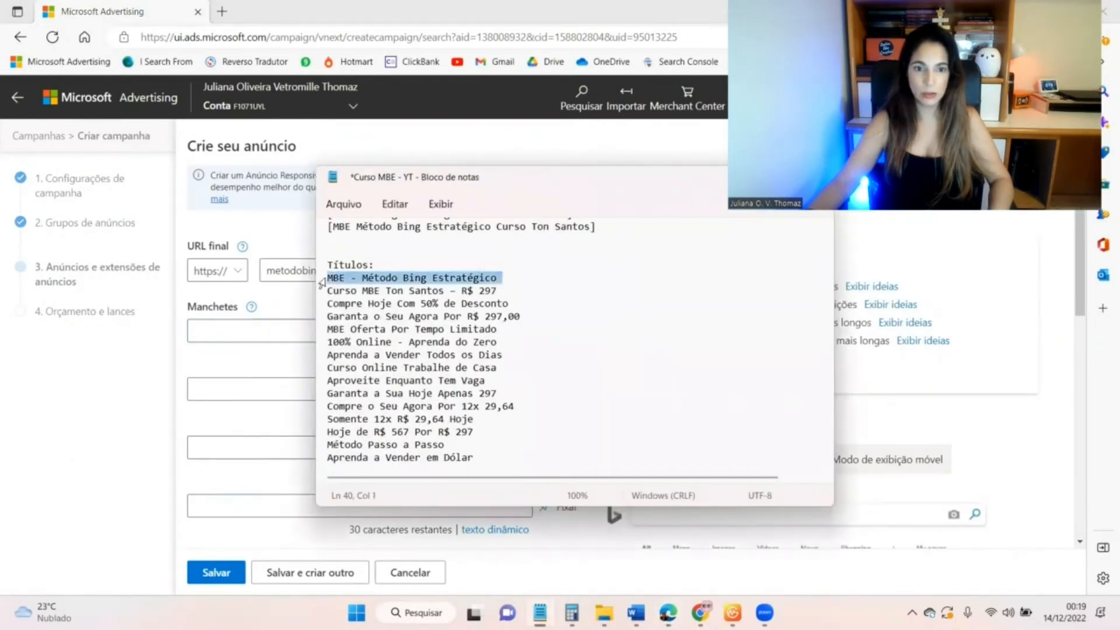
click(335, 280)
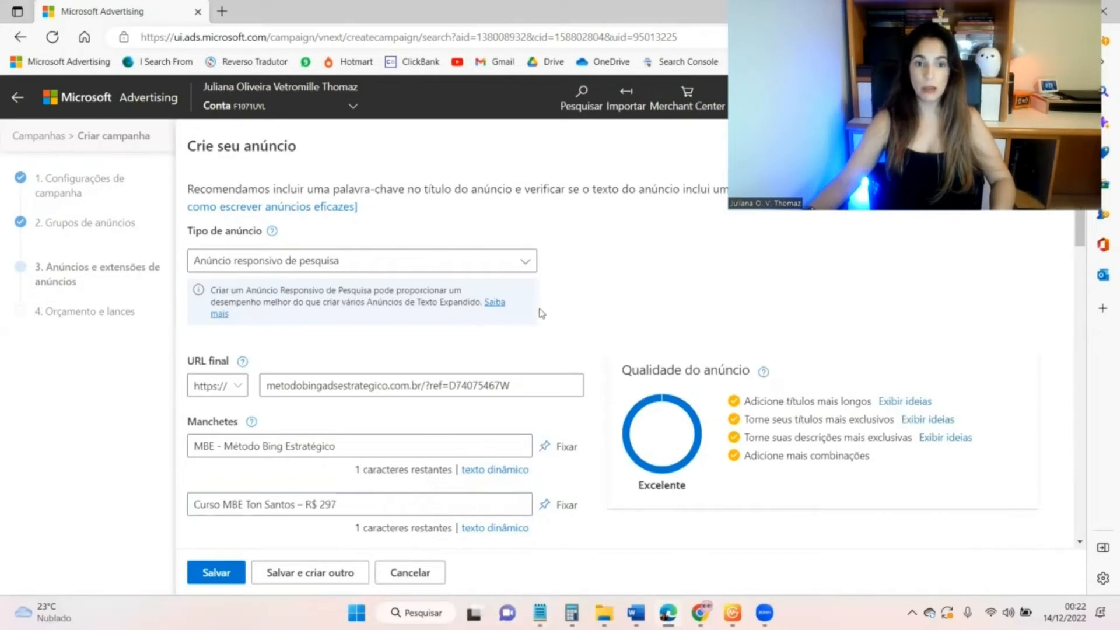
Pin the new ad's headlines "MBE - Método Bing Estratégico" and "Curso MBE Ton Santos – R$ 297" to position 1
scroll(554, 280, down, 4)
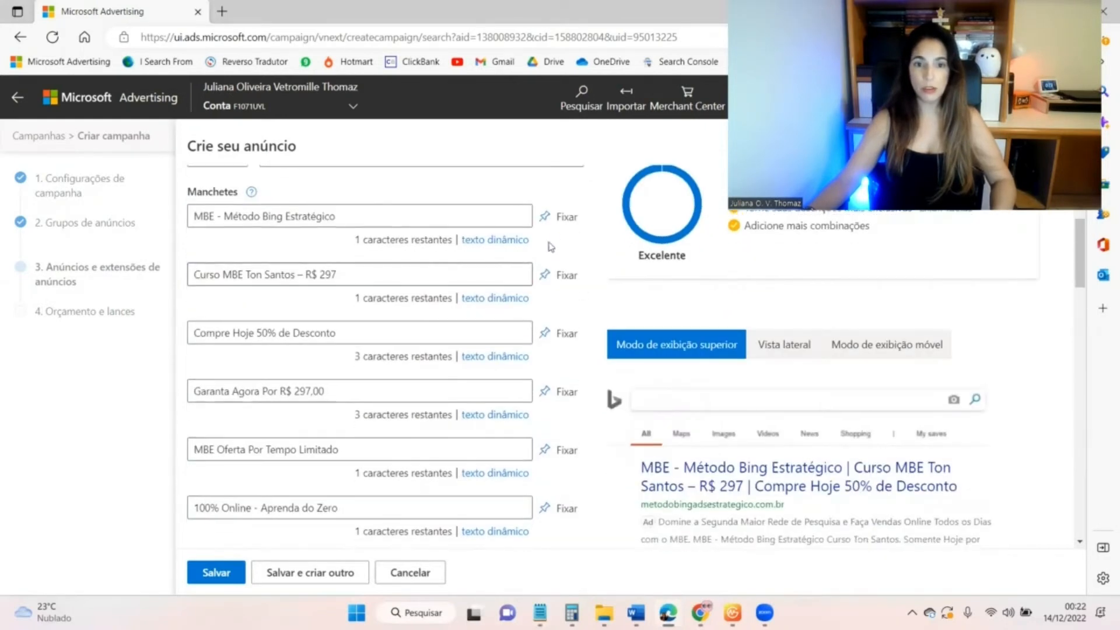
click(545, 218)
click(571, 270)
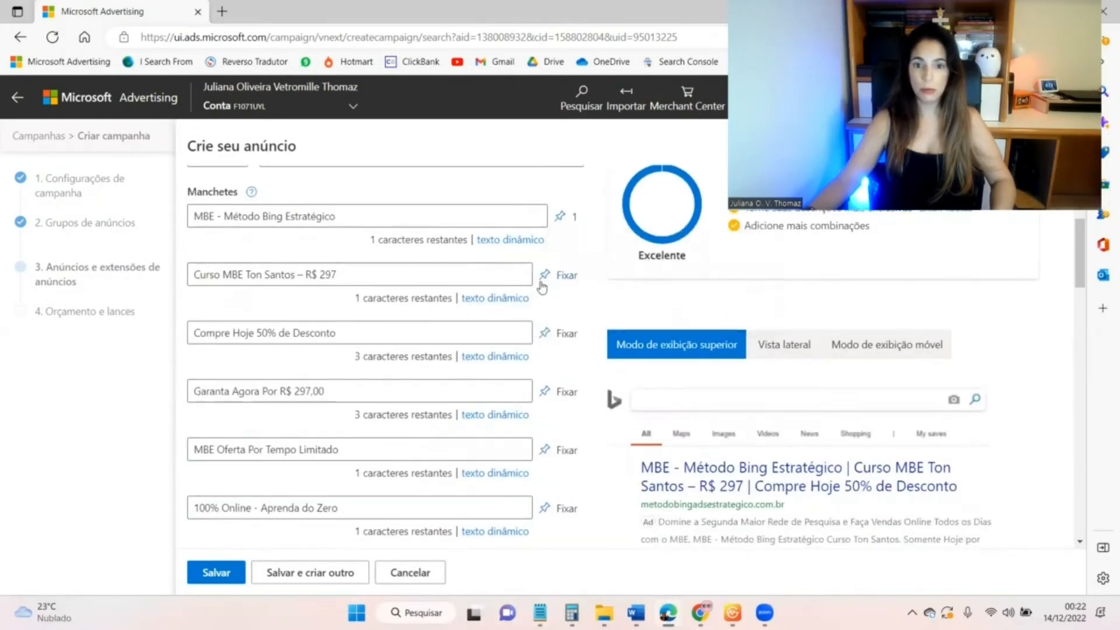
Review the second ad's remaining headlines and its preview
scroll(566, 350, down, 4)
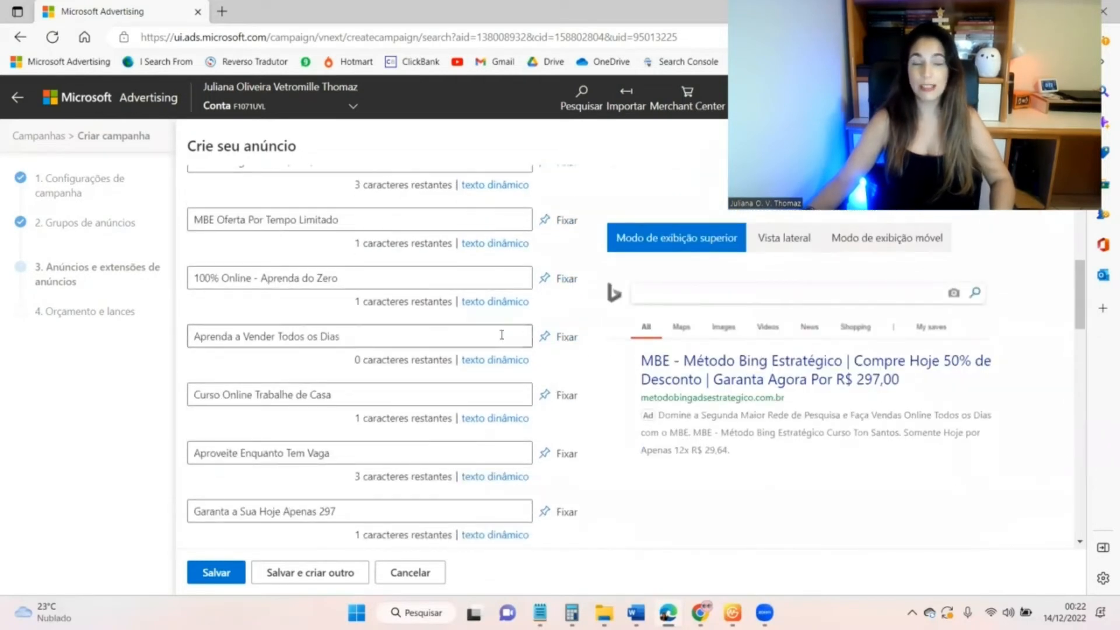
scroll(446, 397, down, 4)
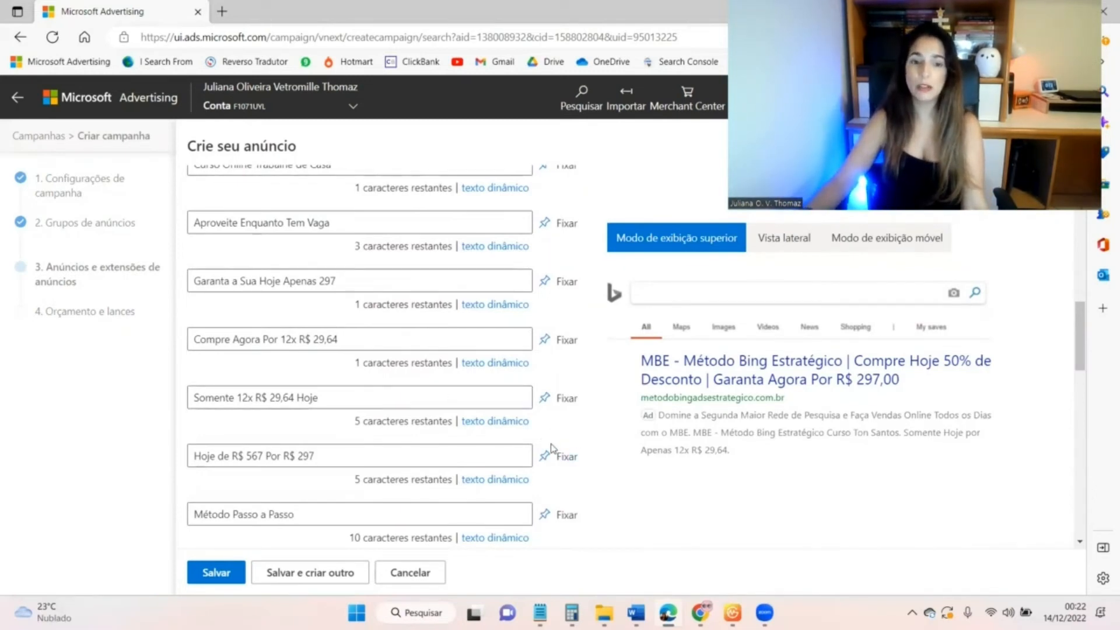
scroll(601, 357, down, 4)
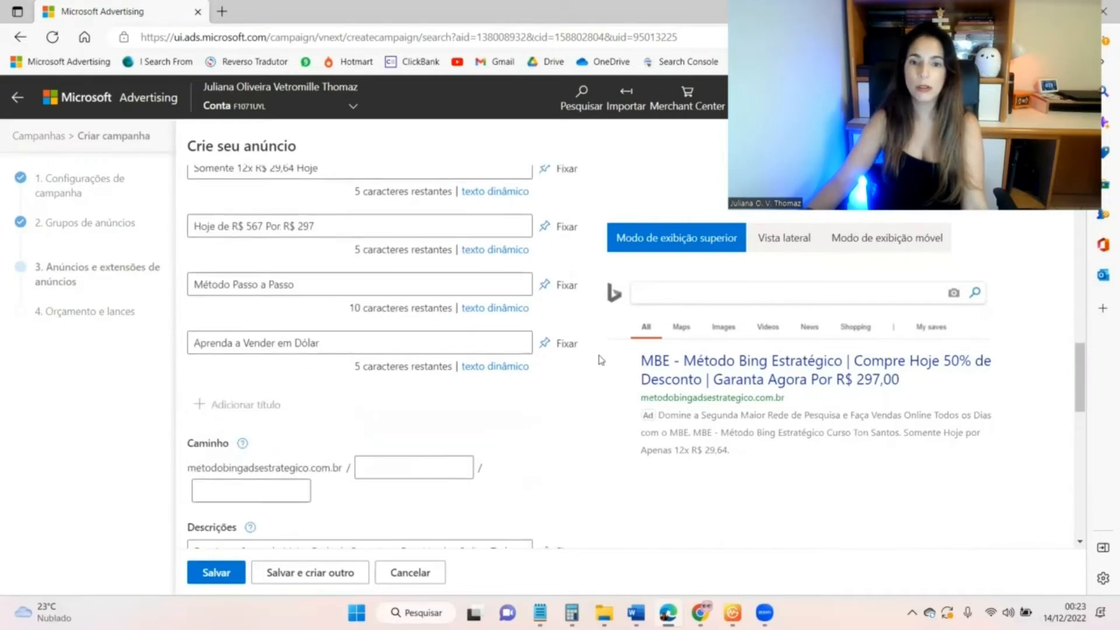
scroll(601, 360, down, 1)
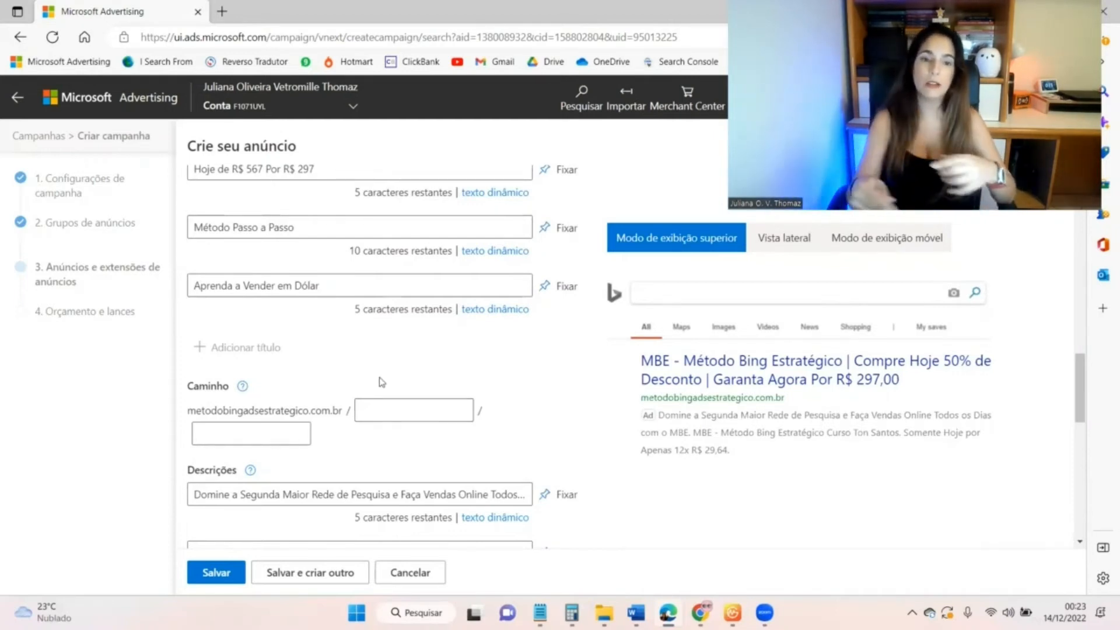
scroll(410, 320, up, 6)
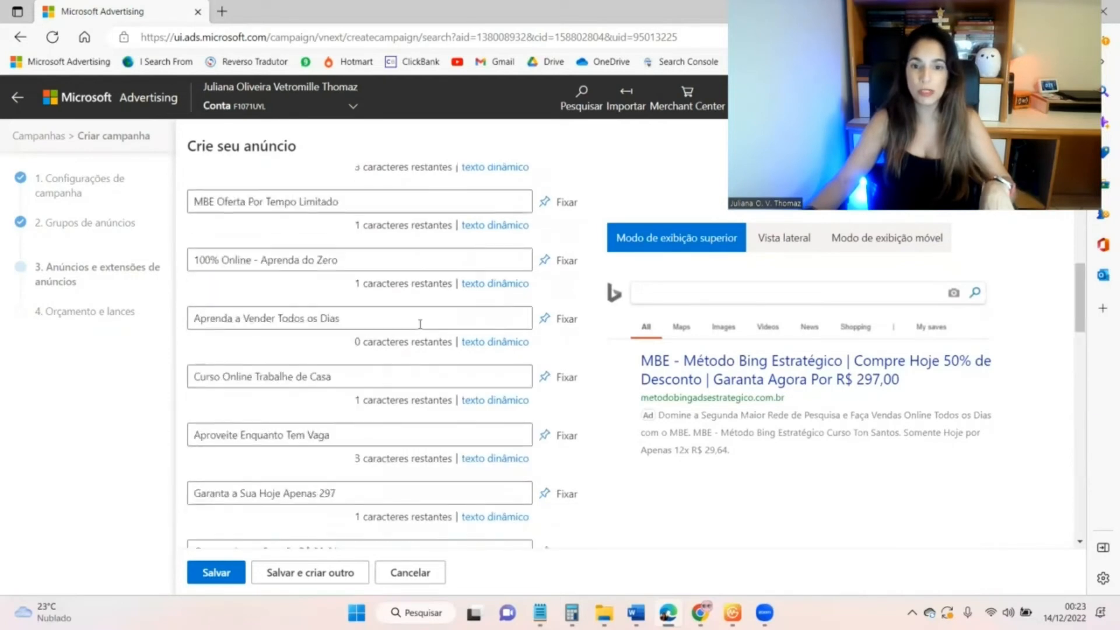
scroll(420, 324, up, 5)
scroll(424, 332, down, 9)
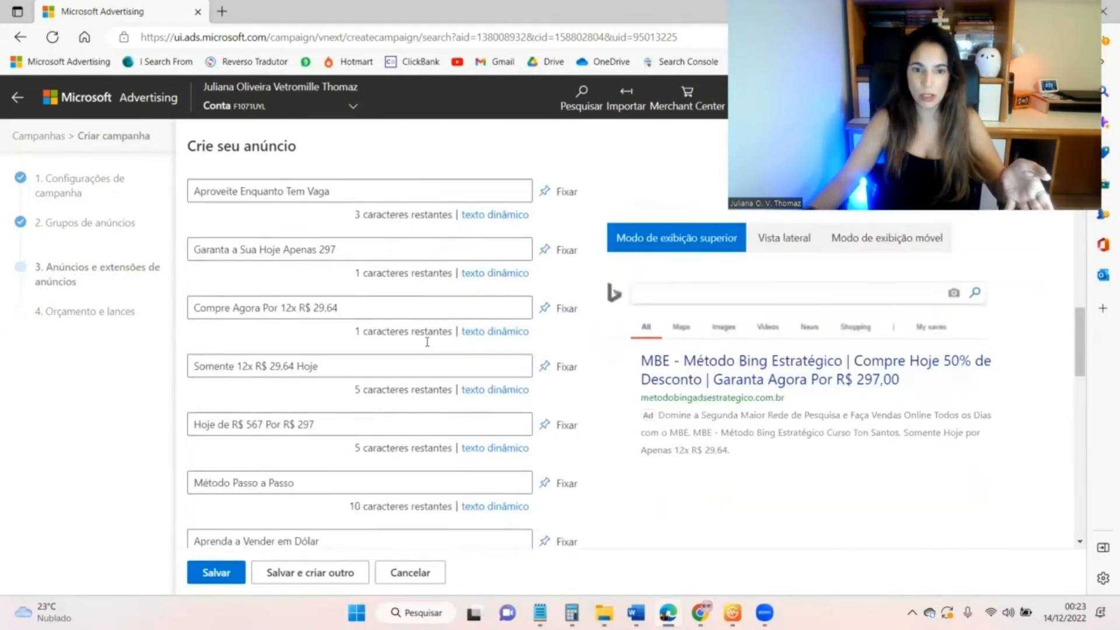
Set the first part of the second ad's display path (Caminho) to "site-oficial", leaving the second part empty
scroll(426, 345, down, 5)
click(397, 352)
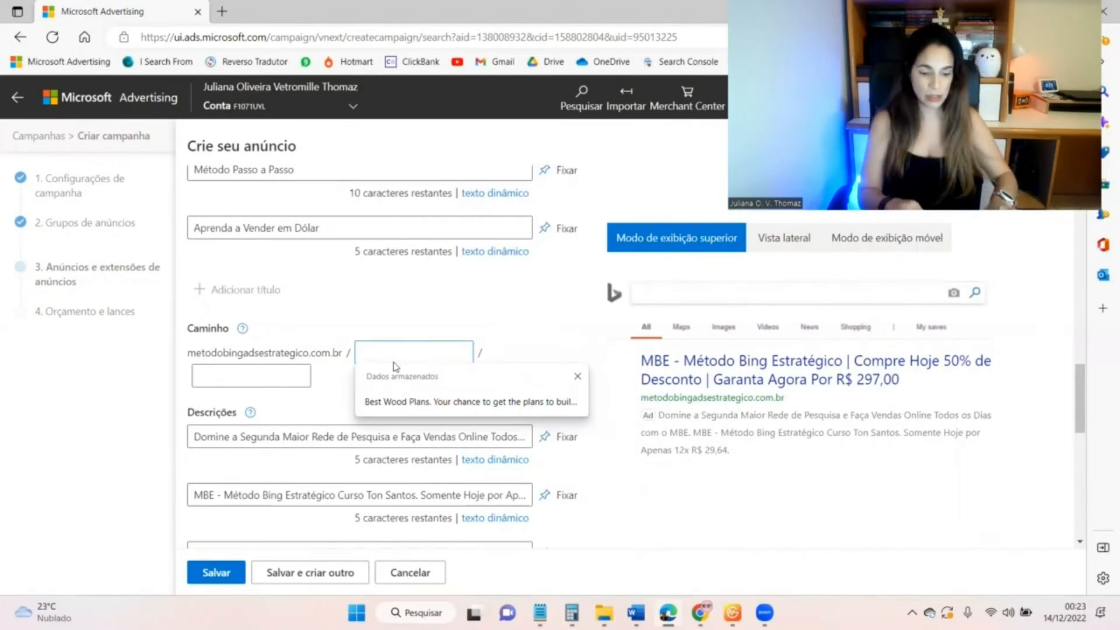
text(site)
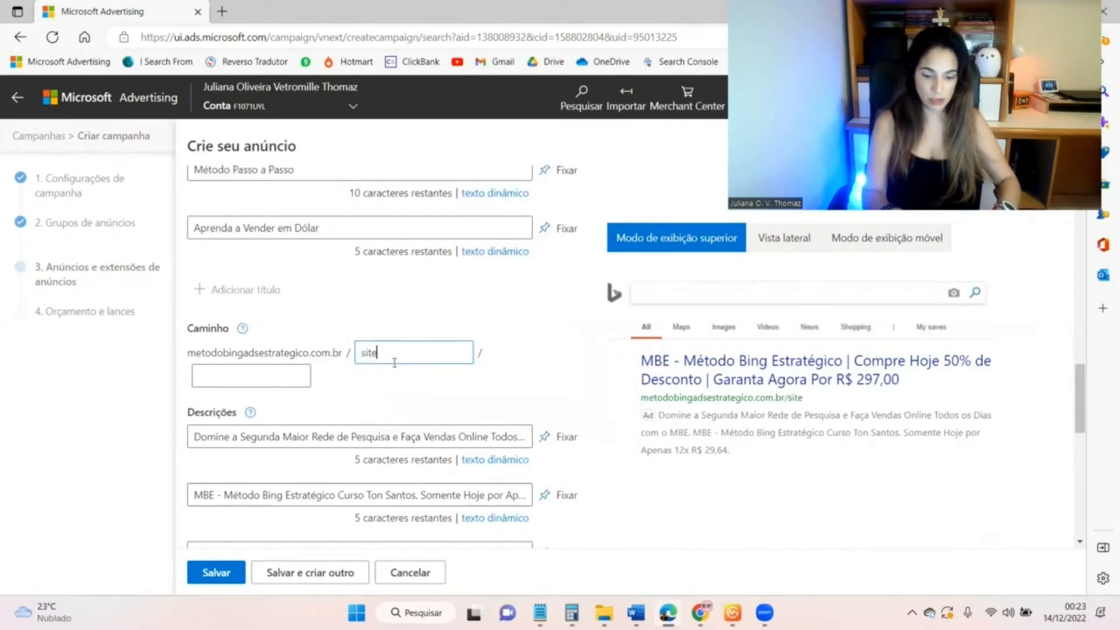
text(-oficial)
Check the second ad's tracking template, pinned headlines and quality rating, and save the ad
scroll(525, 368, down, 9)
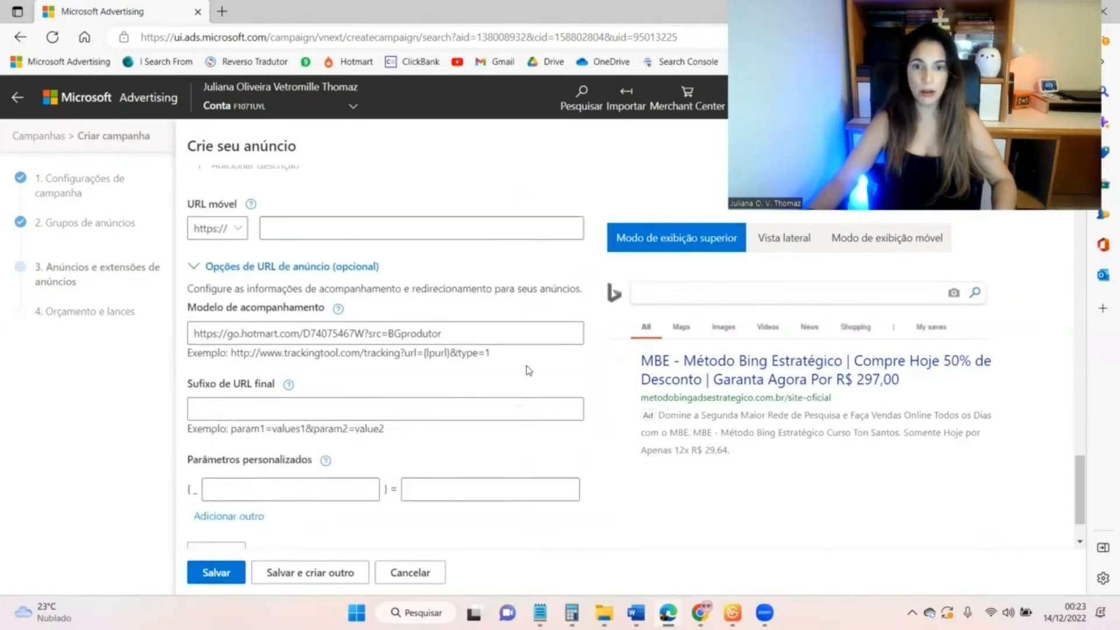
scroll(525, 363, up, 15)
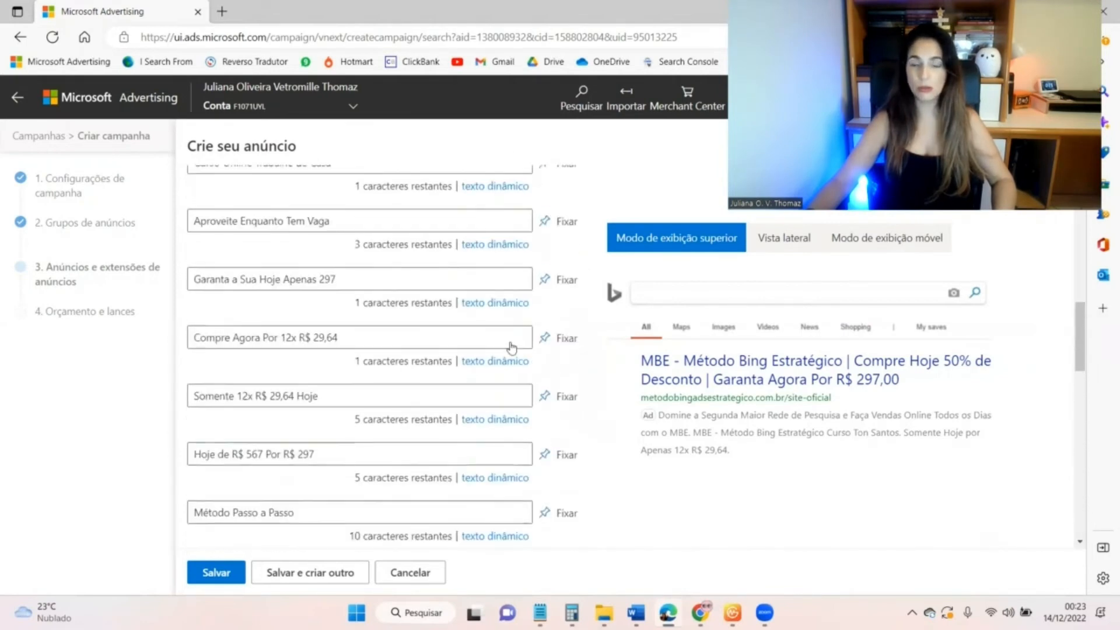
scroll(511, 348, up, 10)
scroll(431, 324, down, 1)
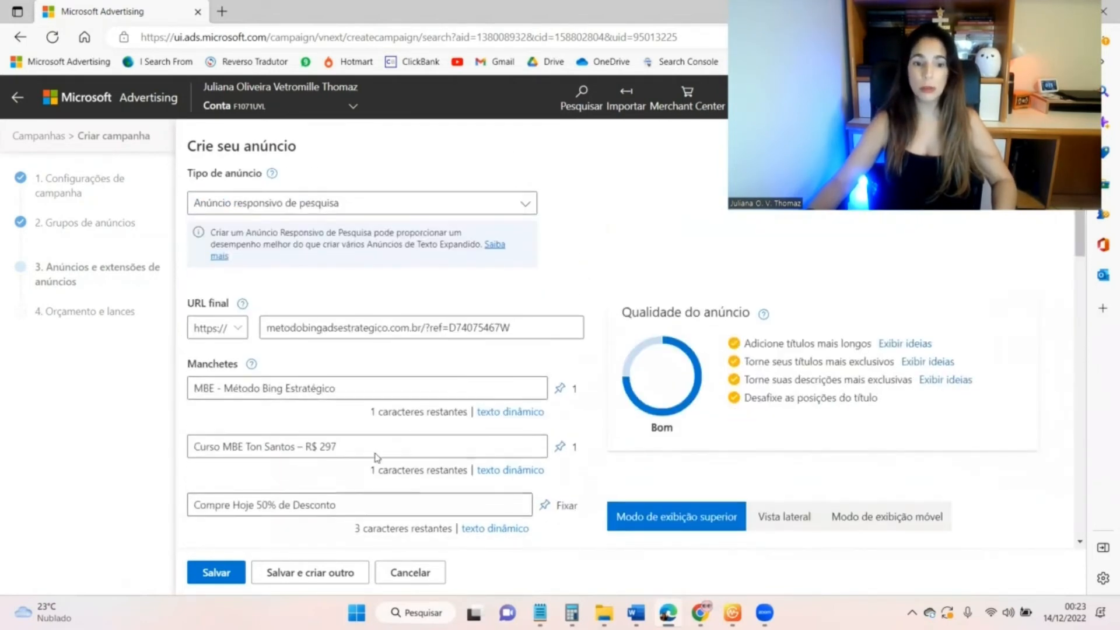
click(233, 577)
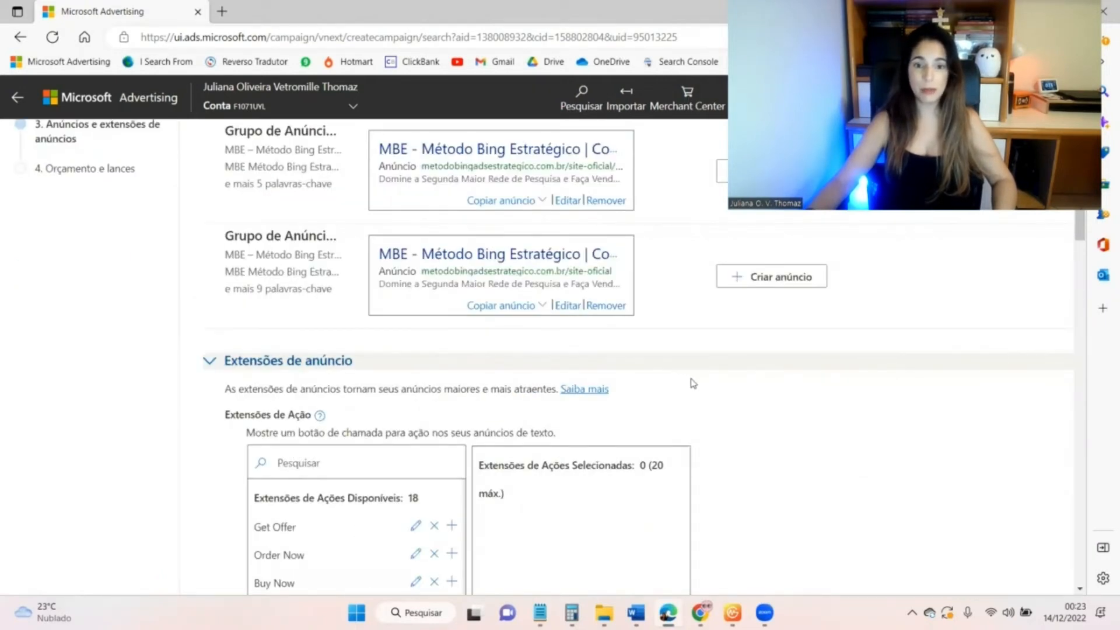
Look over the available ad extensions and both ad groups' ads, and save to continue to the budget and bids stage
scroll(746, 421, down, 3)
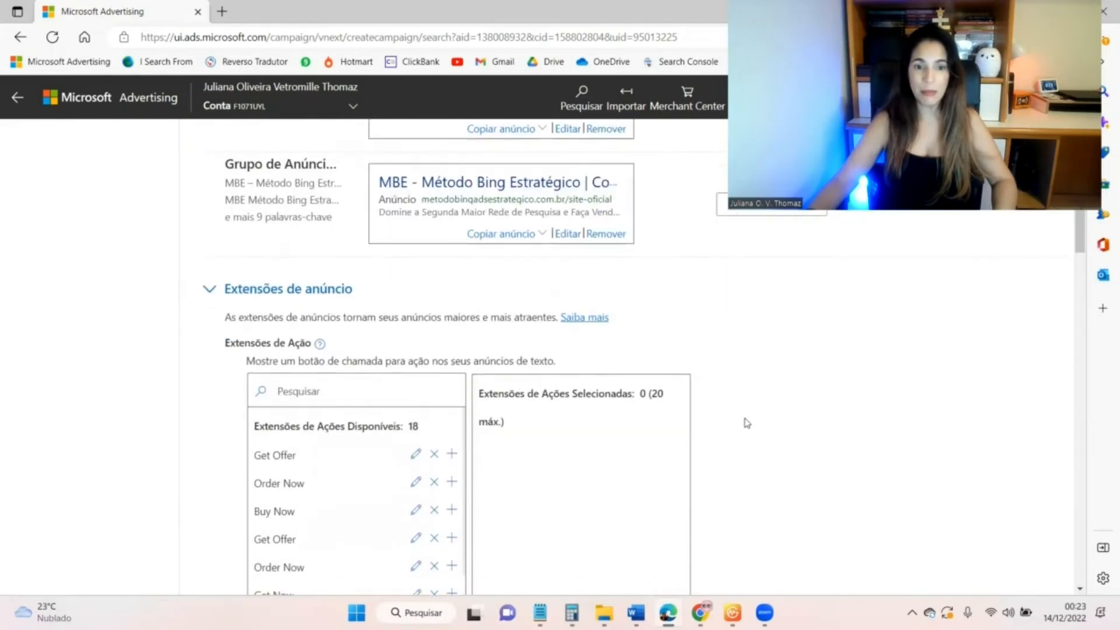
scroll(746, 421, down, 6)
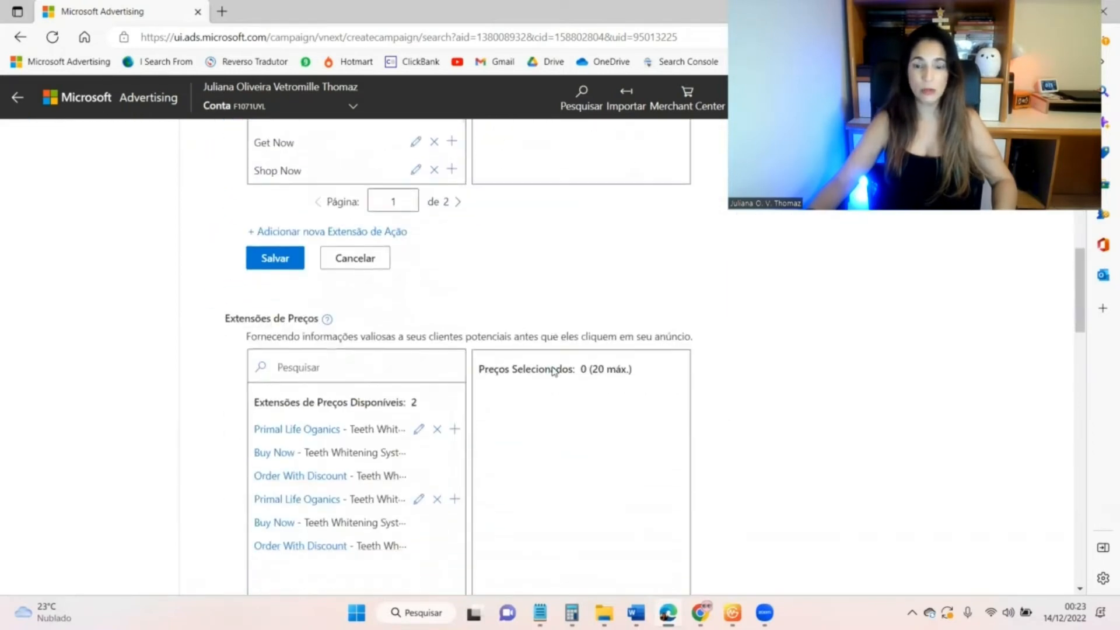
scroll(581, 354, down, 12)
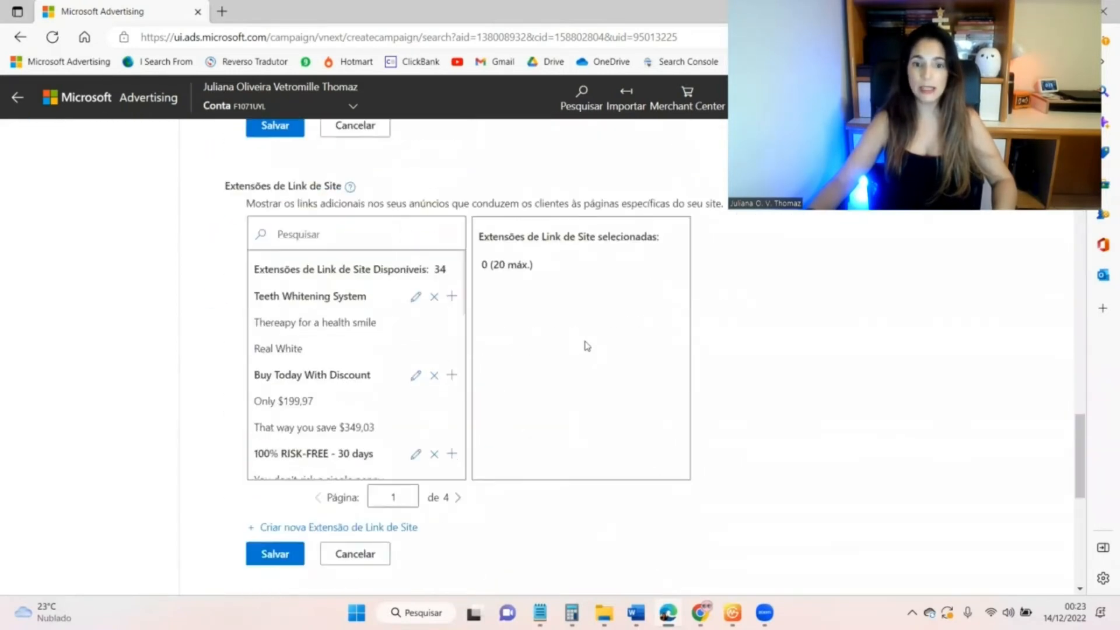
scroll(586, 345, down, 5)
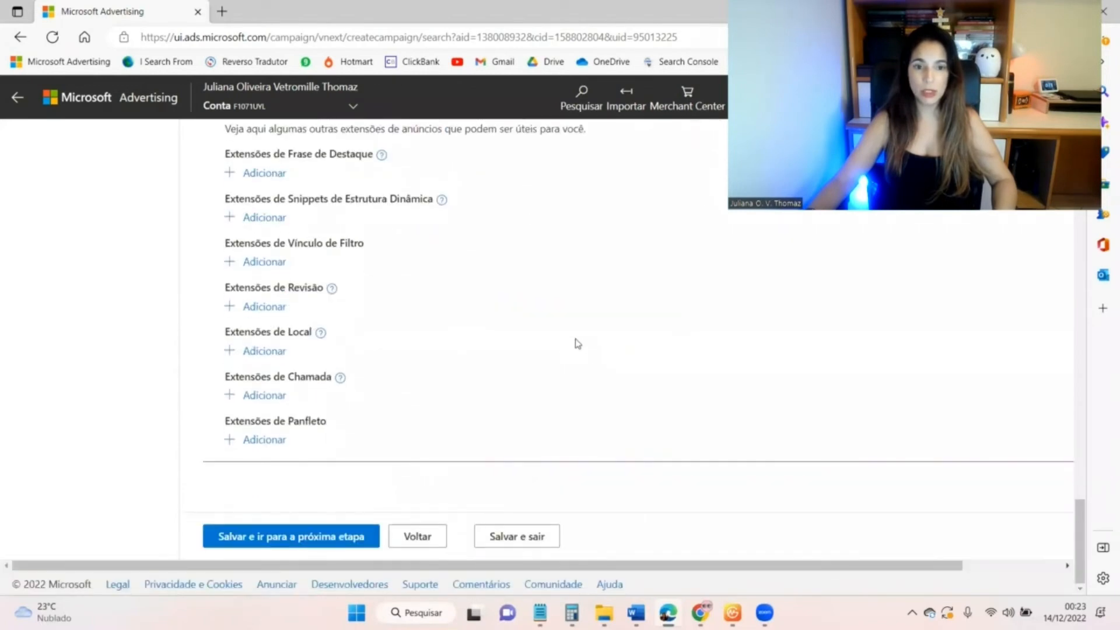
scroll(427, 481, up, 6)
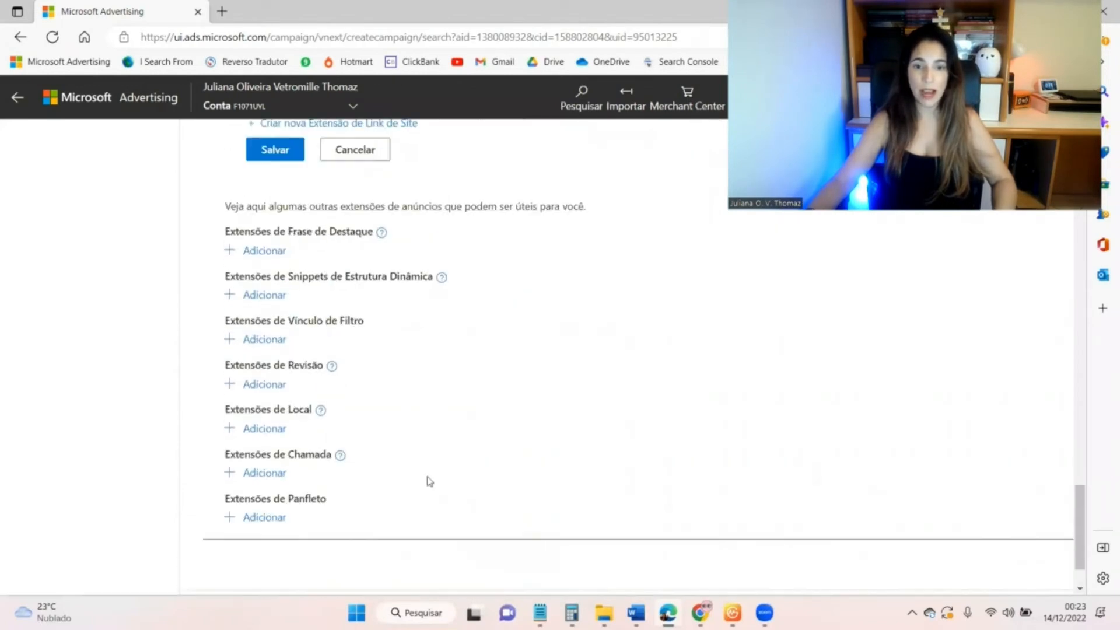
scroll(457, 472, up, 15)
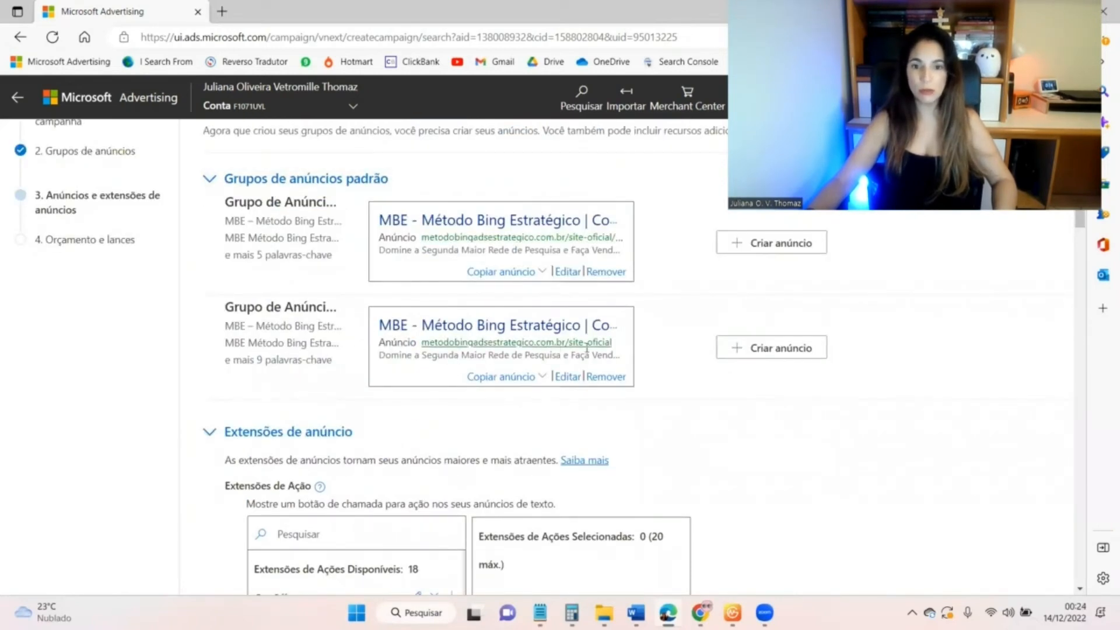
scroll(642, 379, down, 20)
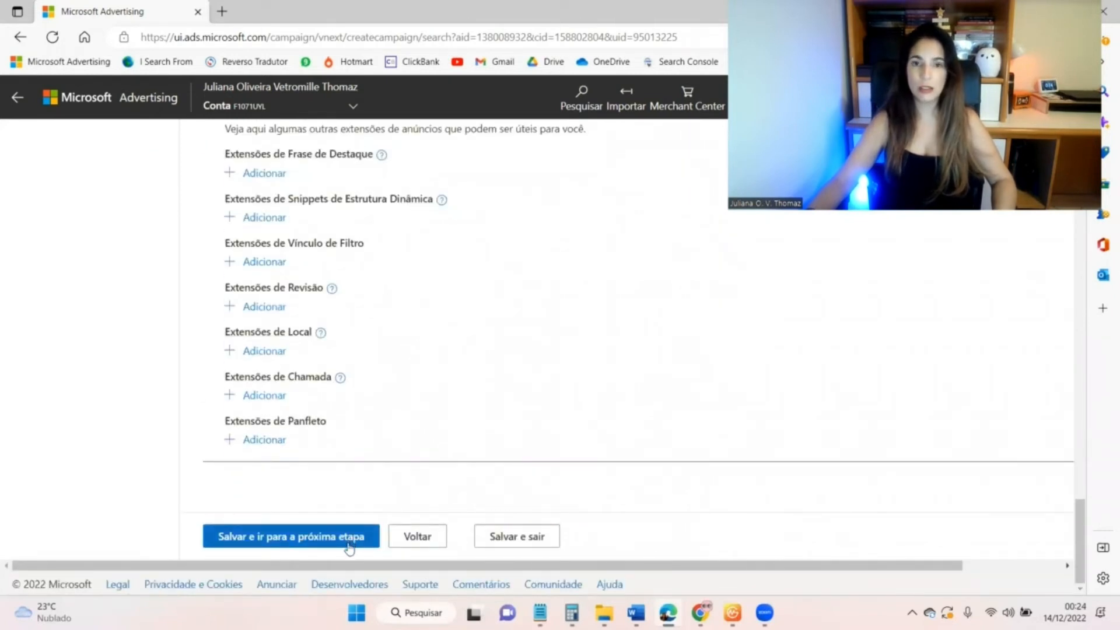
click(349, 548)
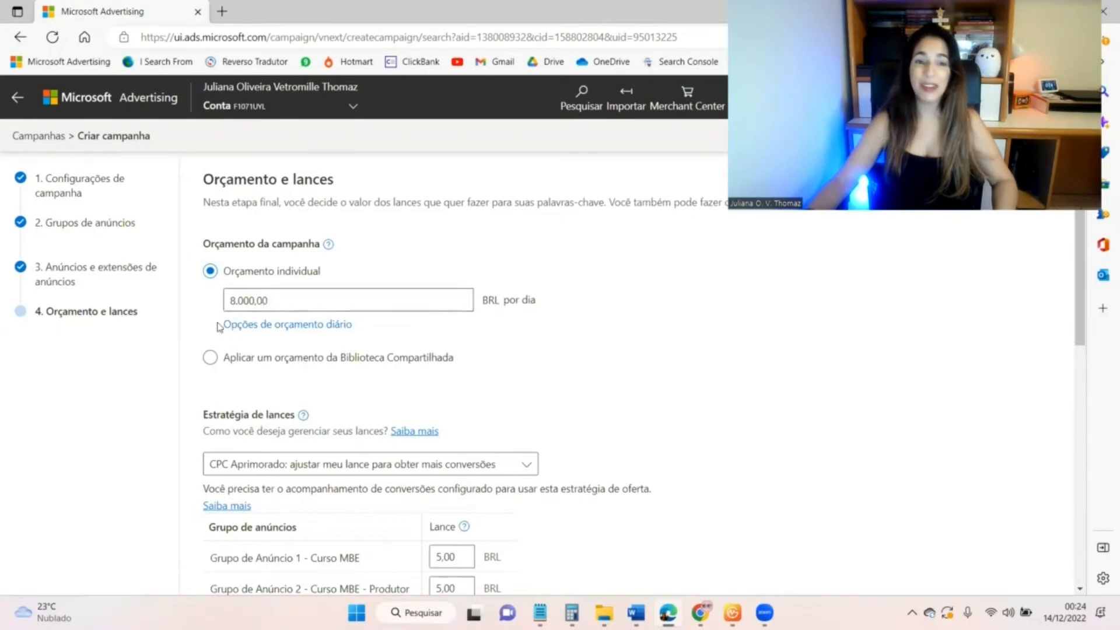
Set the campaign's individual daily budget to 800 BRL
double_click(269, 301)
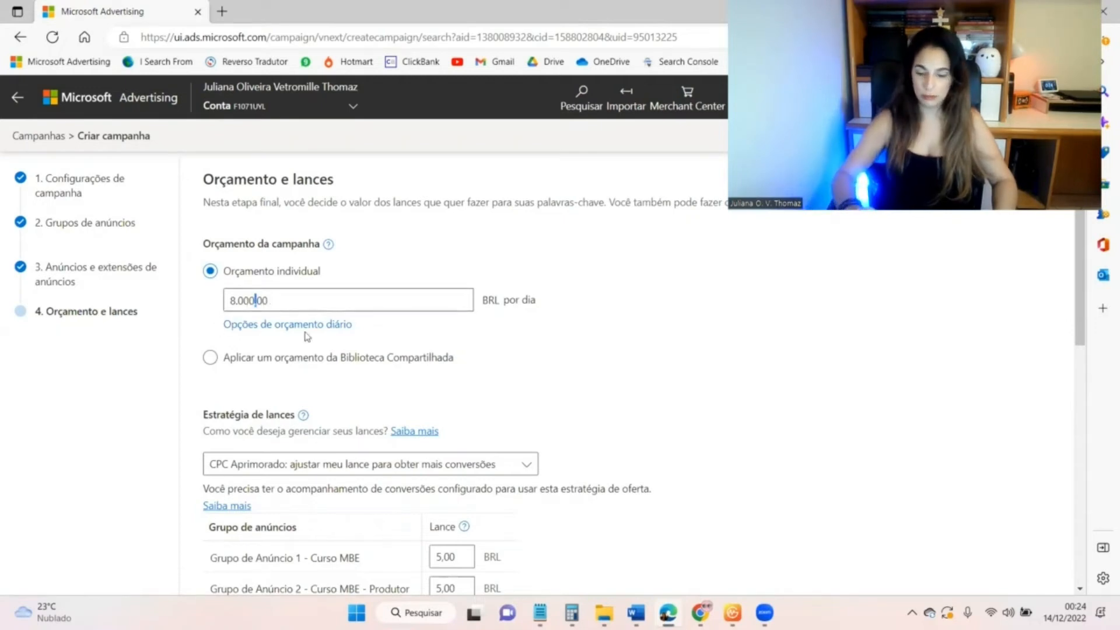
text(800)
scroll(616, 308, down, 1)
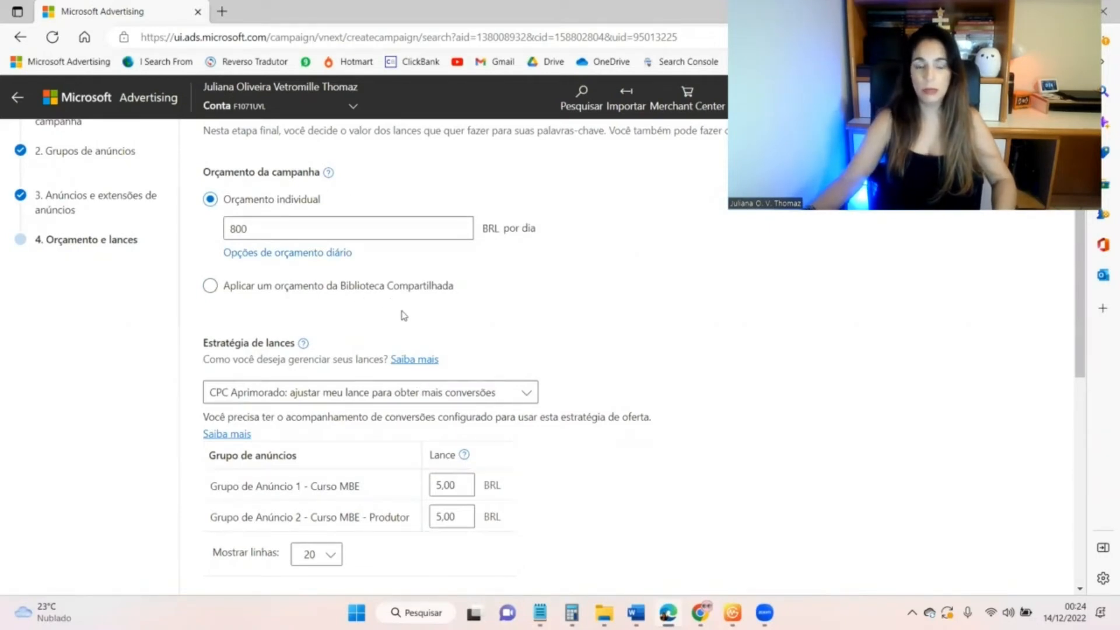
scroll(400, 320, down, 1)
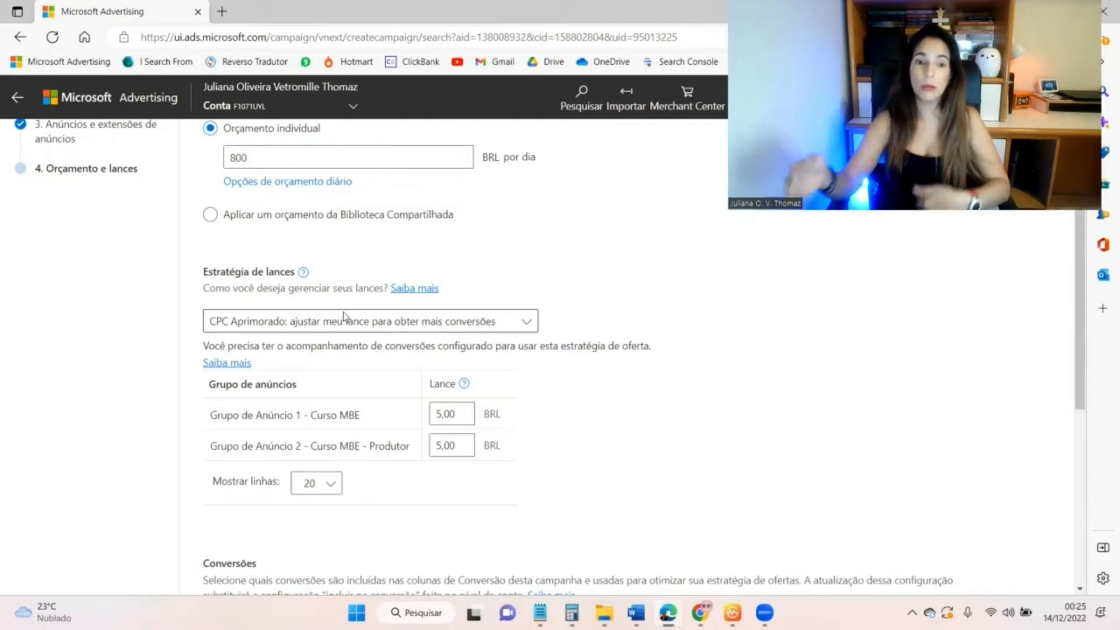
Check the bid strategy options, keeping CPC Aprimorado, and set the bid of both Curso MBE ad groups to 3,00 BRL
click(519, 327)
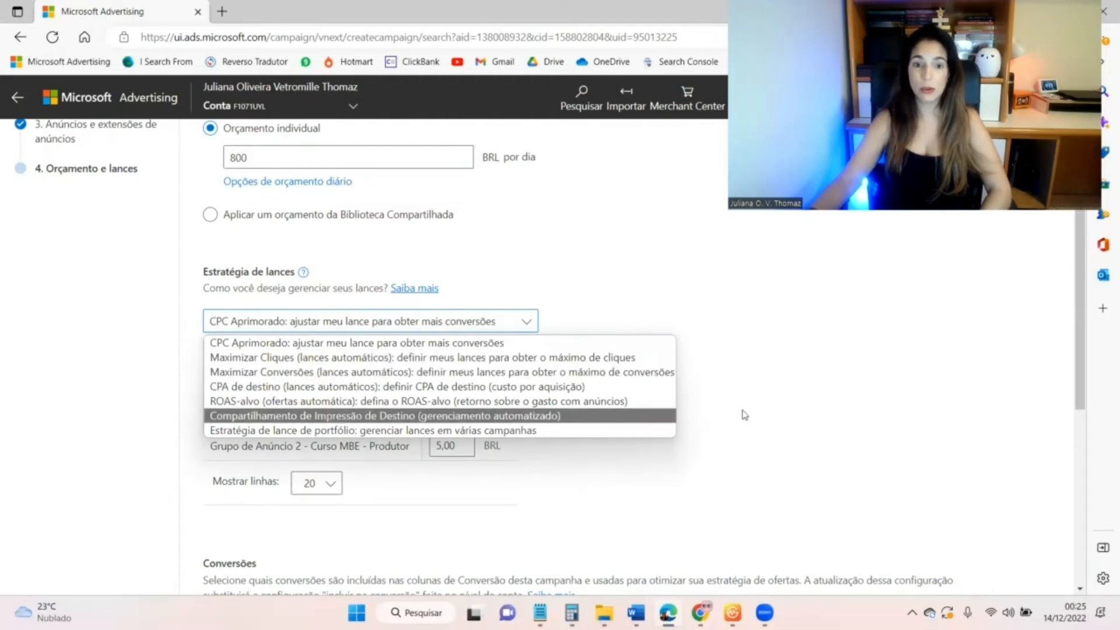
scroll(745, 414, down, 1)
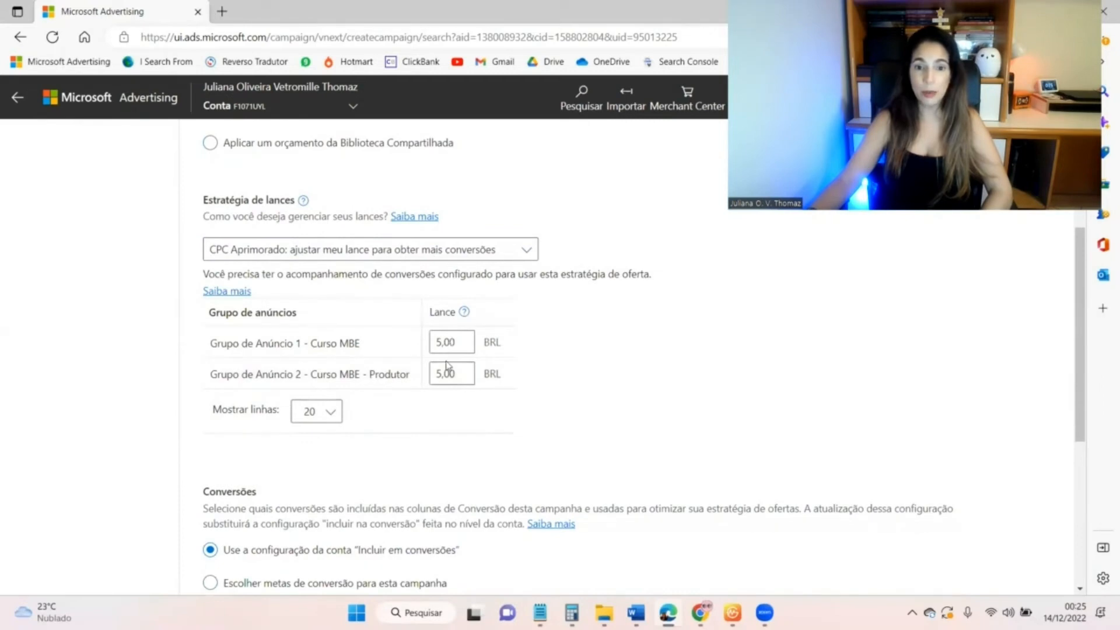
click(444, 350)
key(BackSpace)
text(3)
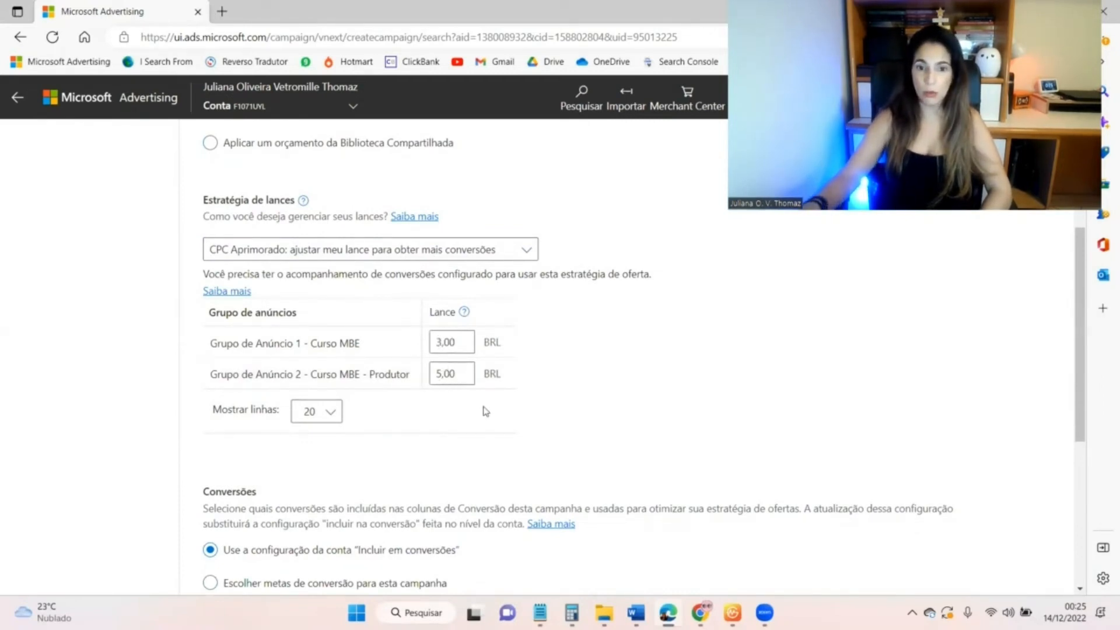
click(442, 375)
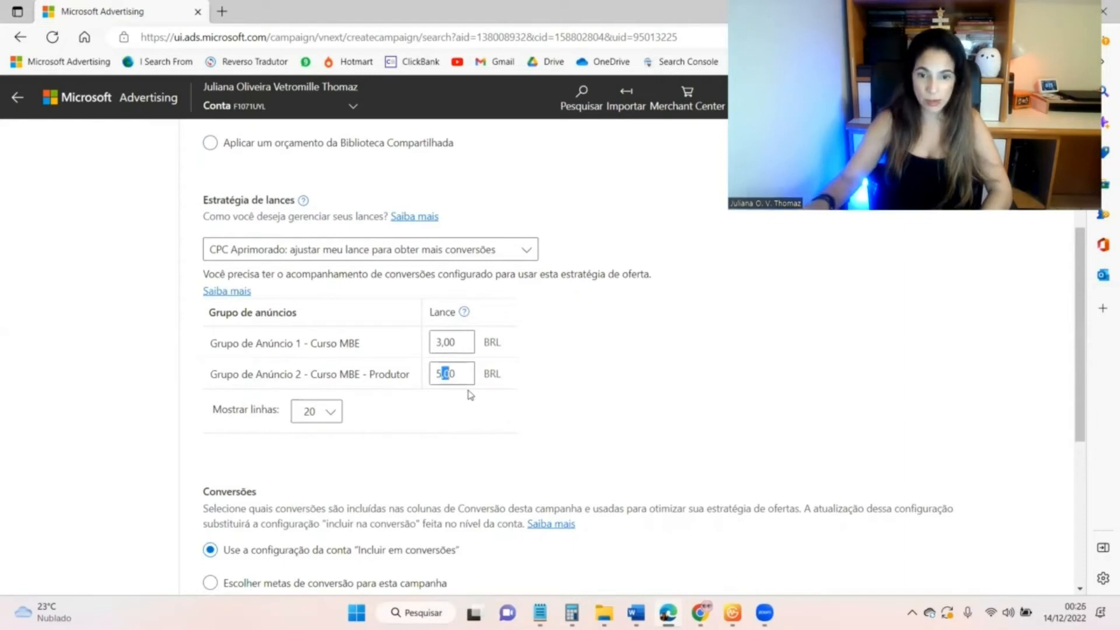
key(BackSpace)
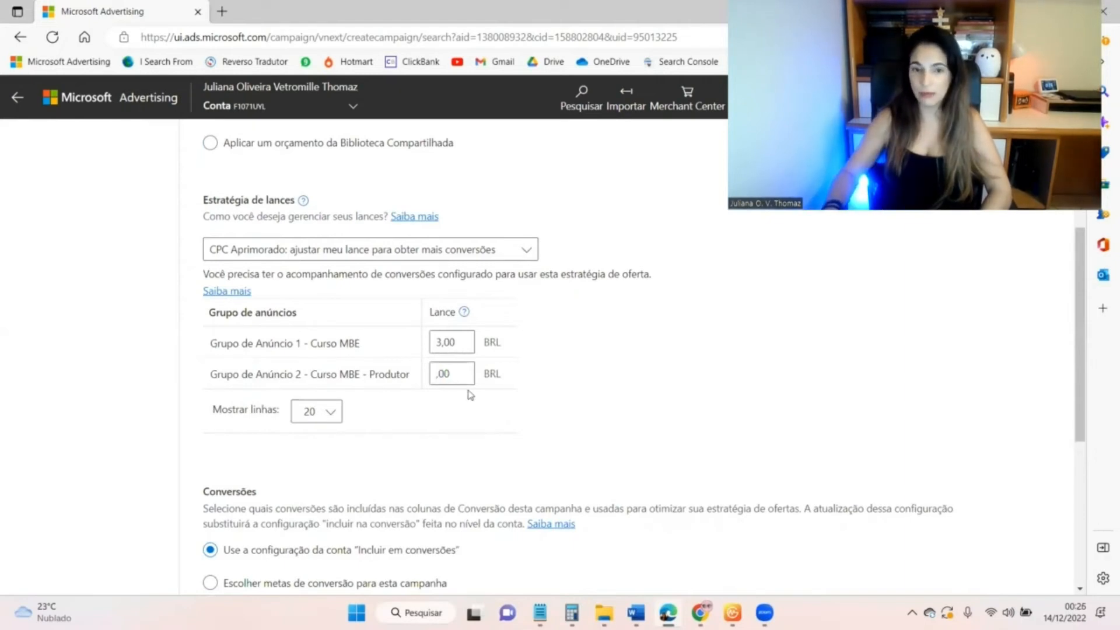
text(3)
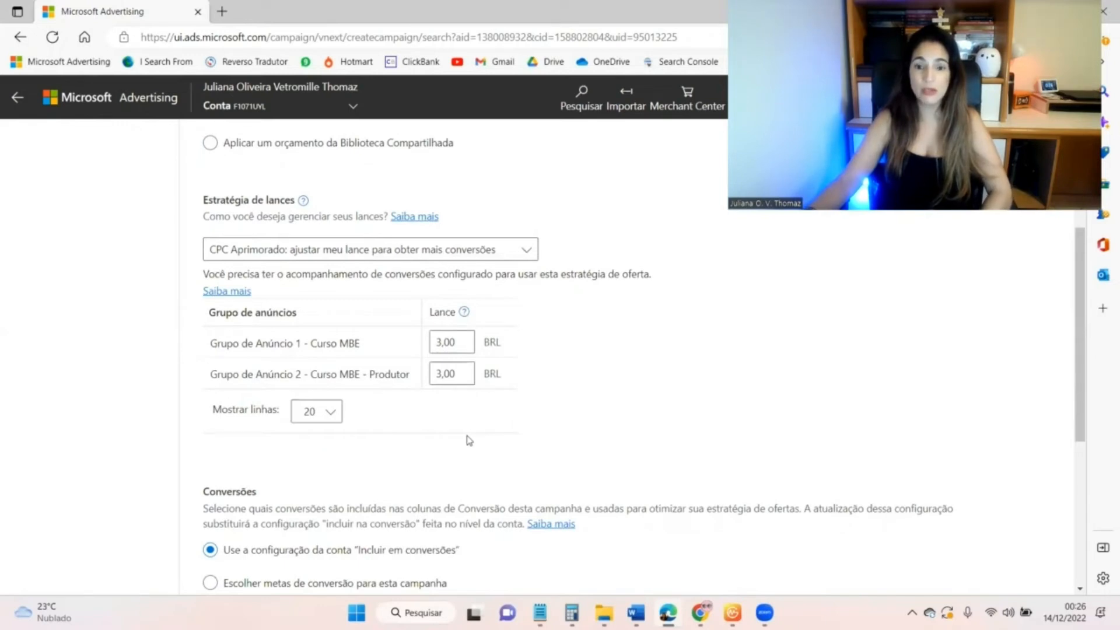
Switch the conversion setting to choosing conversion goals specifically for this campaign (Escolher metas de conversão para esta campanha)
scroll(476, 398, down, 4)
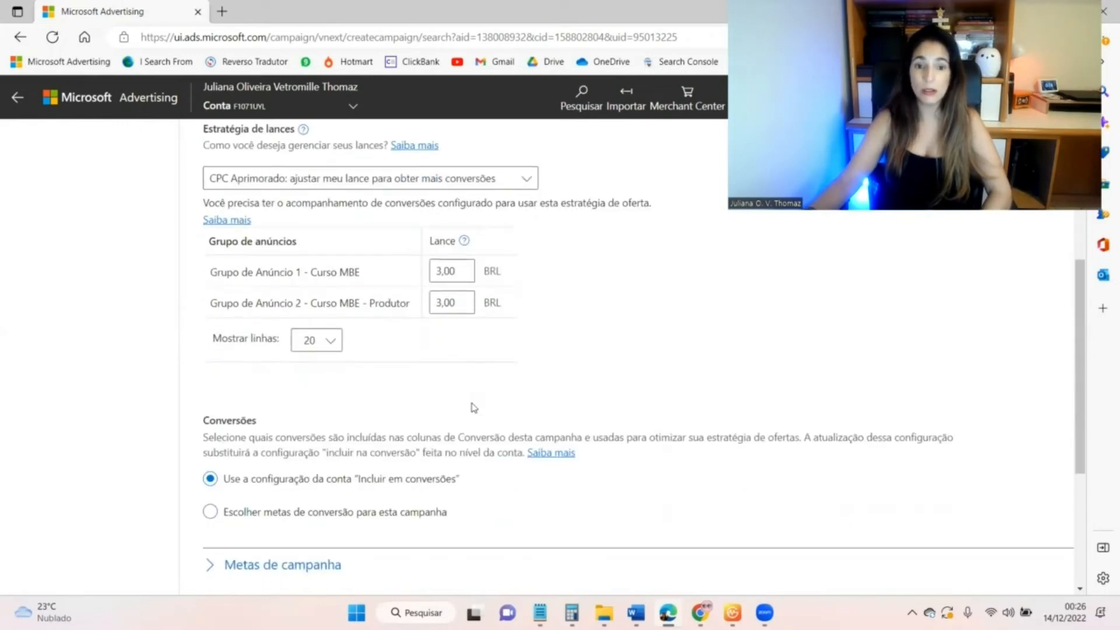
scroll(484, 397, up, 3)
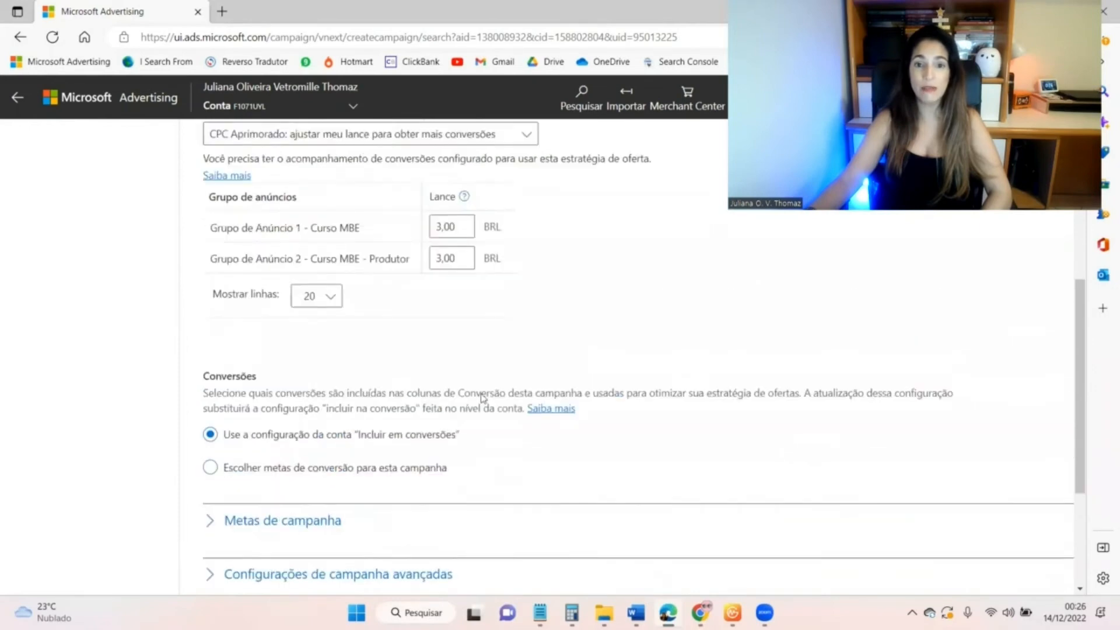
scroll(483, 398, down, 2)
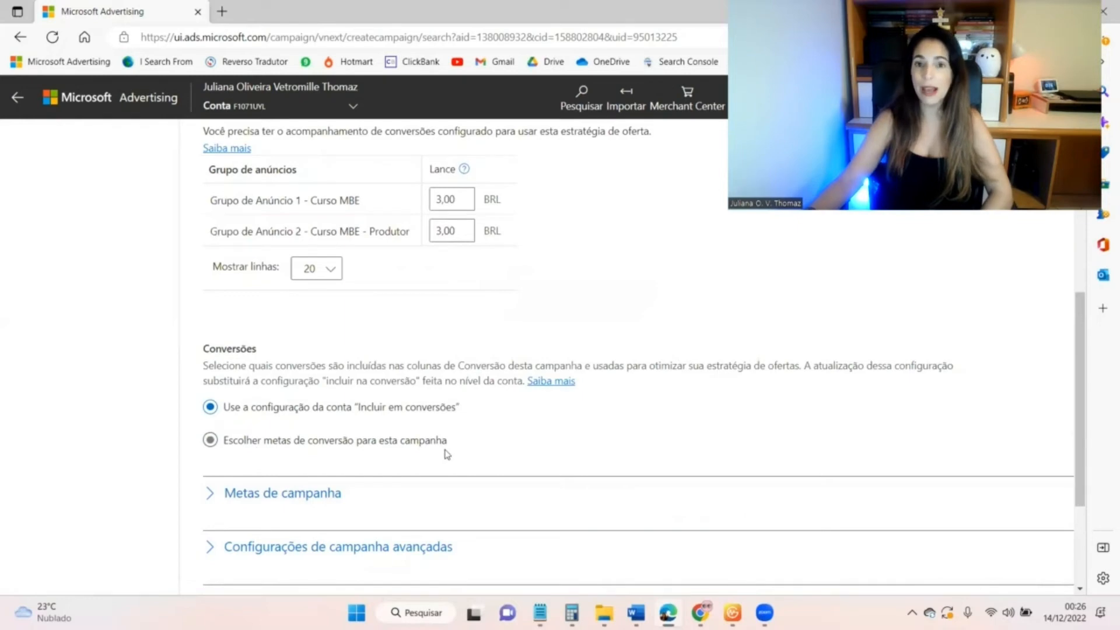
click(213, 444)
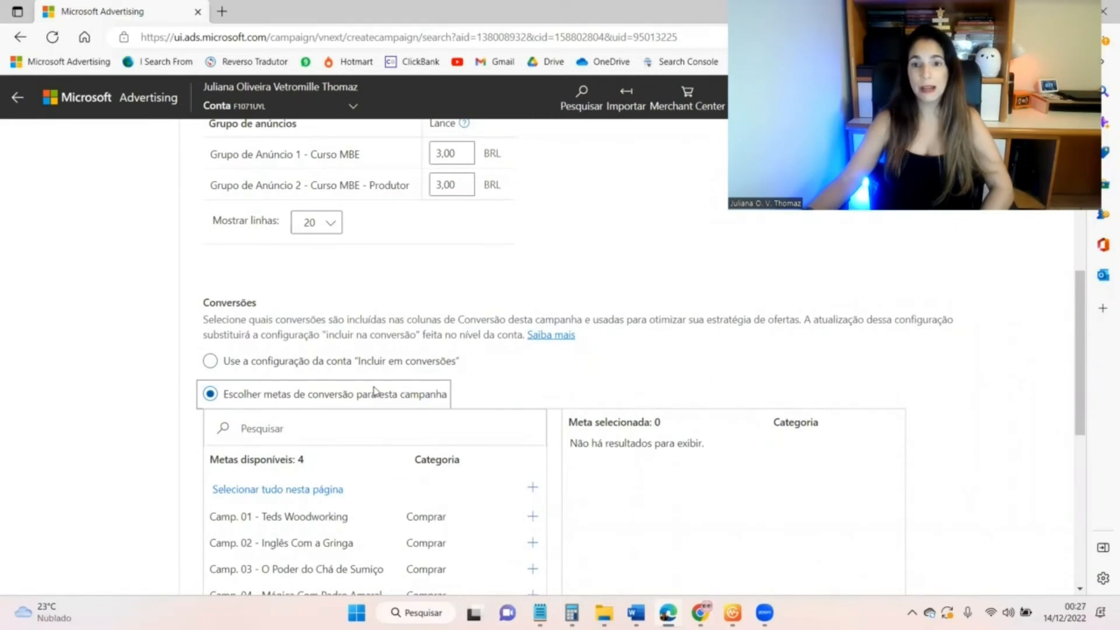
Expand the campaign targets (Metas de campanha) and review the location and device bid adjustments
scroll(210, 368, down, 7)
click(210, 323)
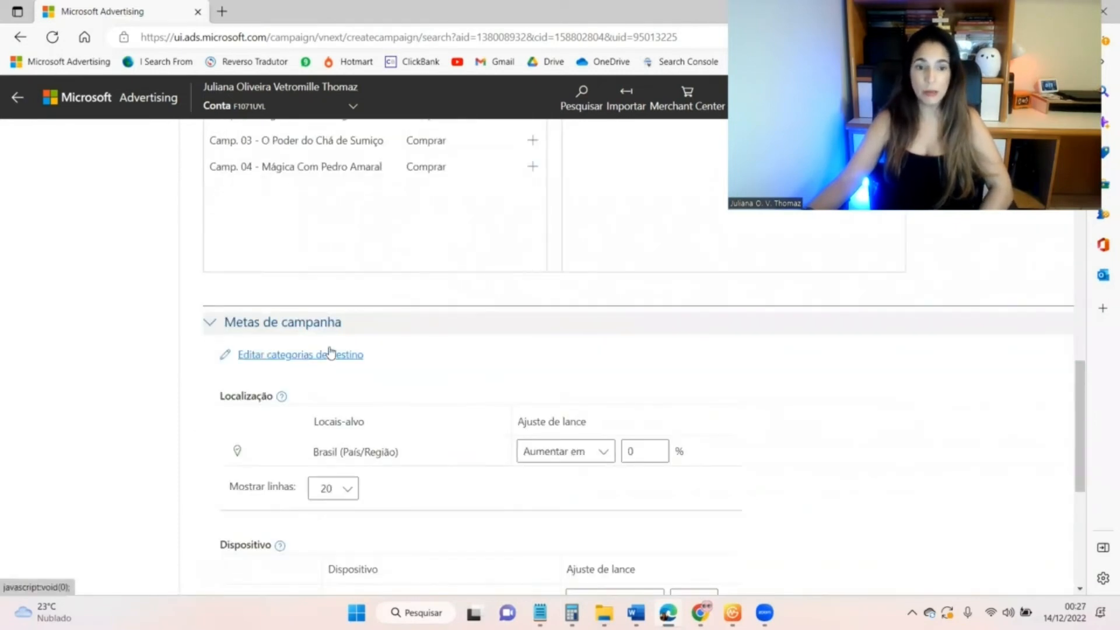
scroll(330, 353, down, 3)
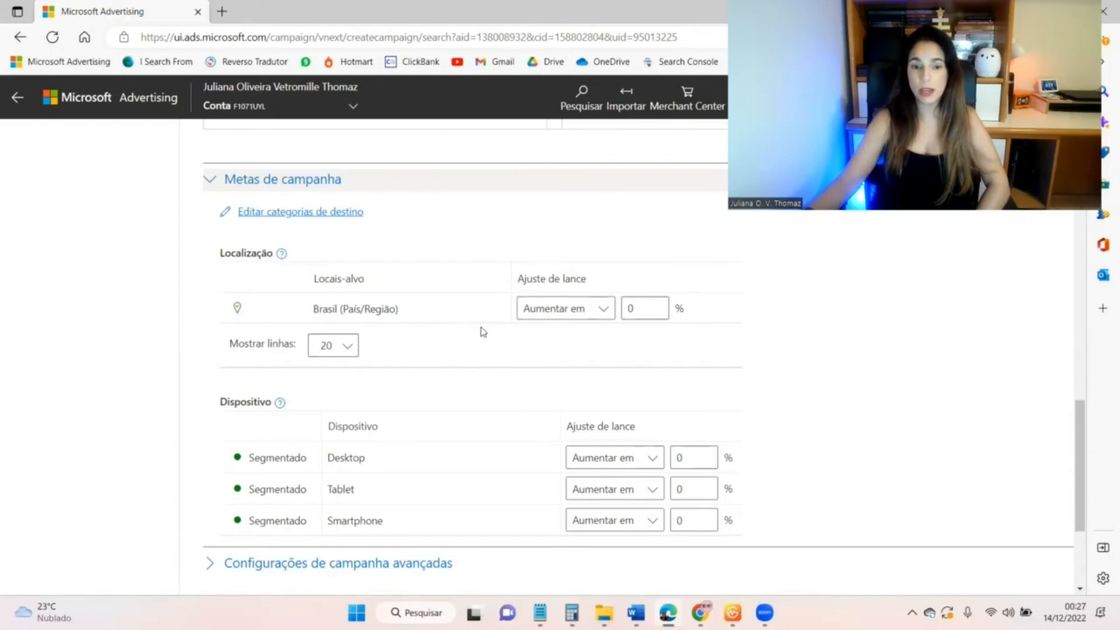
scroll(483, 335, down, 1)
scroll(372, 304, up, 1)
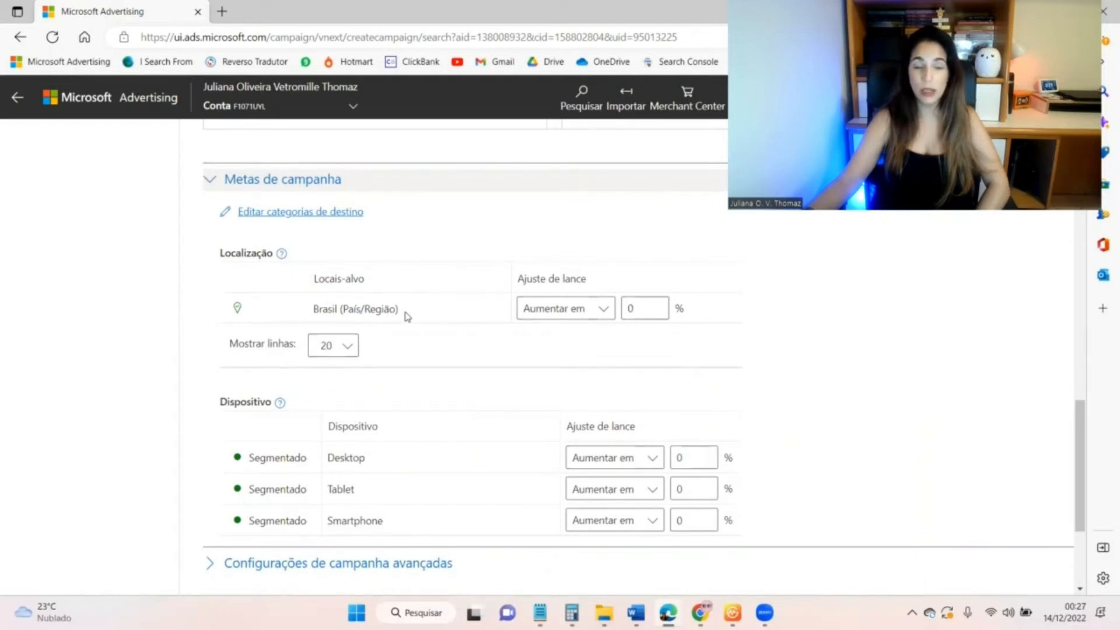
scroll(412, 314, down, 1)
scroll(391, 336, down, 1)
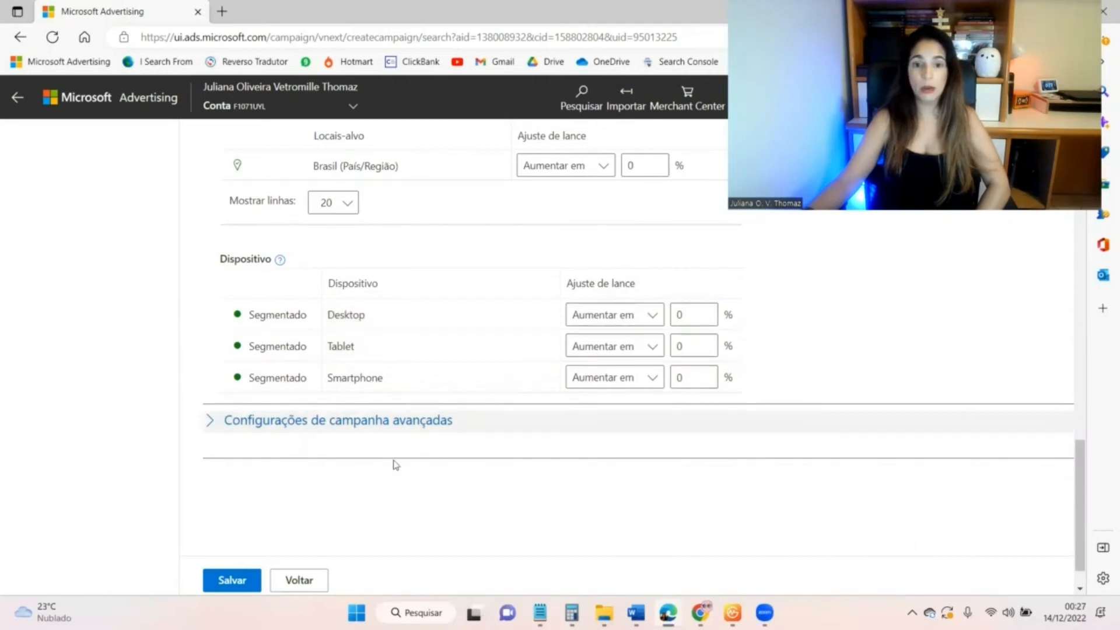
Expand the advanced campaign settings and review the ad schedule's start date, end date and targeted days
click(211, 429)
scroll(234, 406, down, 2)
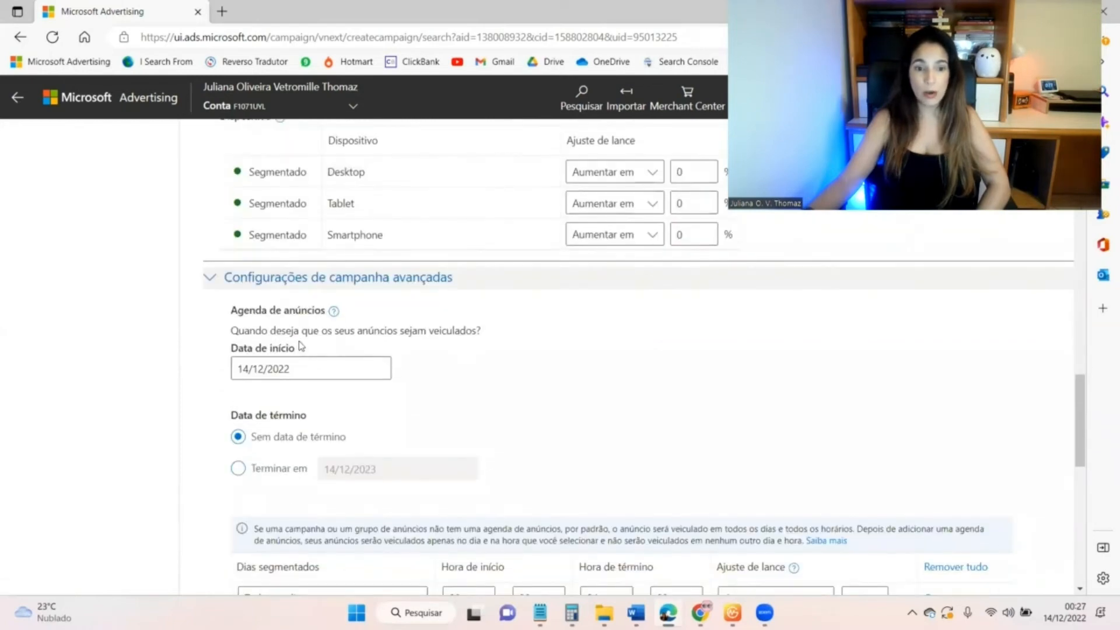
scroll(325, 352, down, 2)
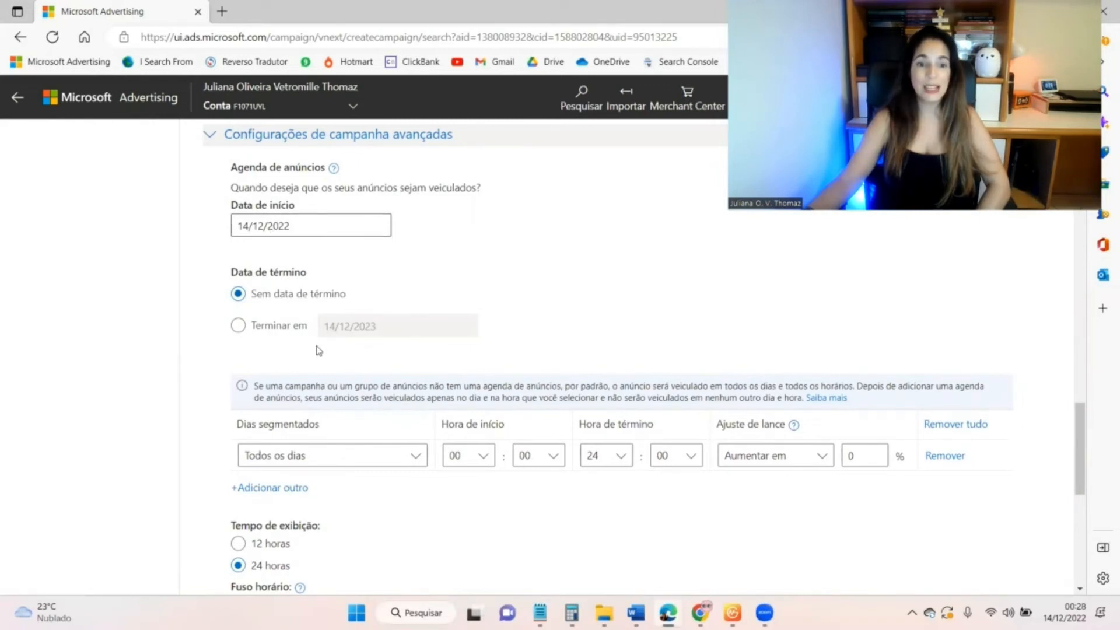
scroll(320, 353, down, 1)
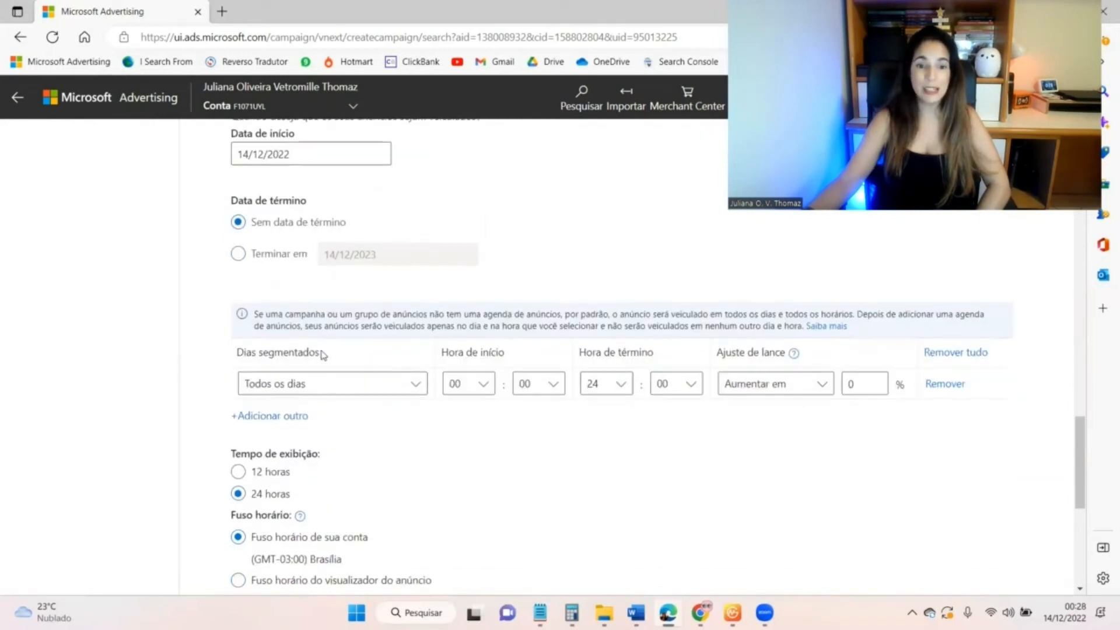
Set the first ad schedule row to Domingo and add a second row for Segunda-feira
click(424, 385)
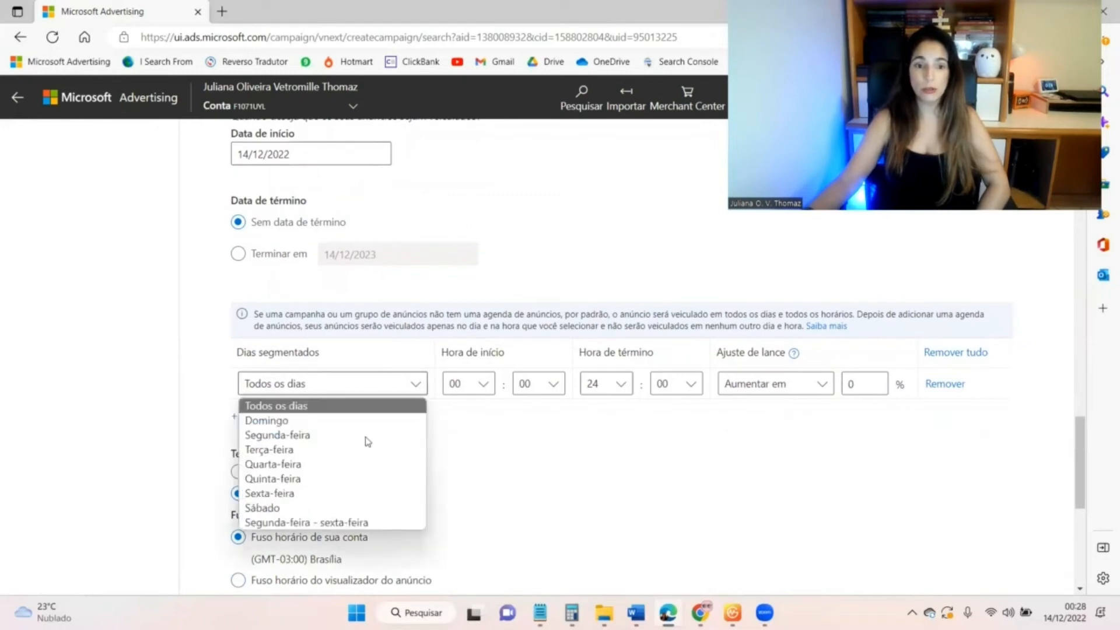
click(301, 421)
click(302, 418)
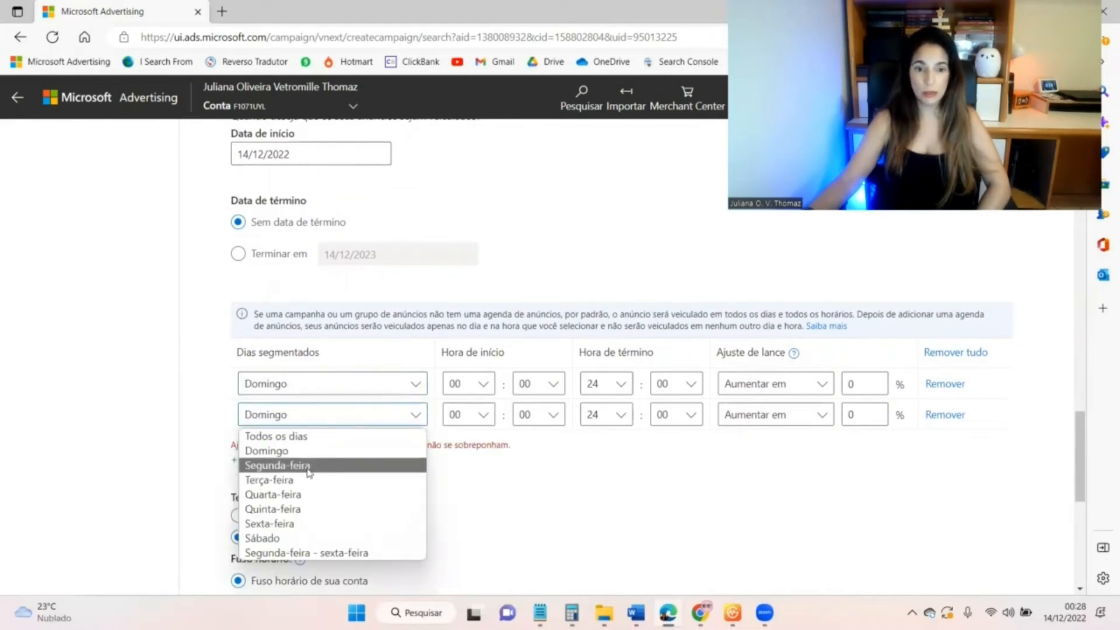
click(308, 468)
Add ad schedule rows for Terça-feira and Quarta-feira, plus a further row for Quinta-feira
click(296, 446)
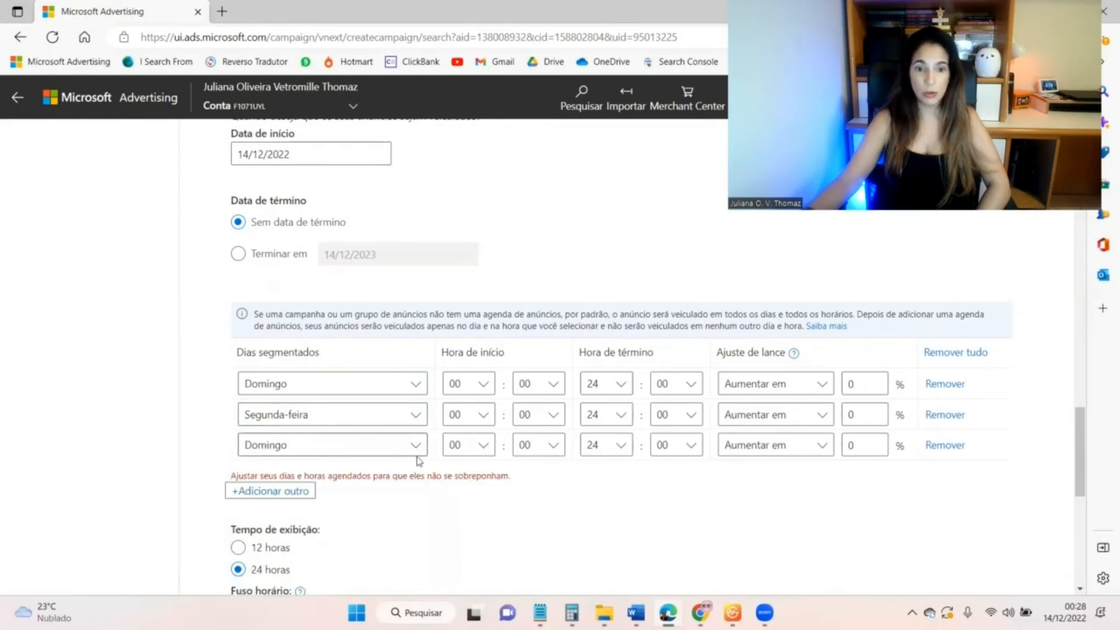
click(416, 453)
click(285, 506)
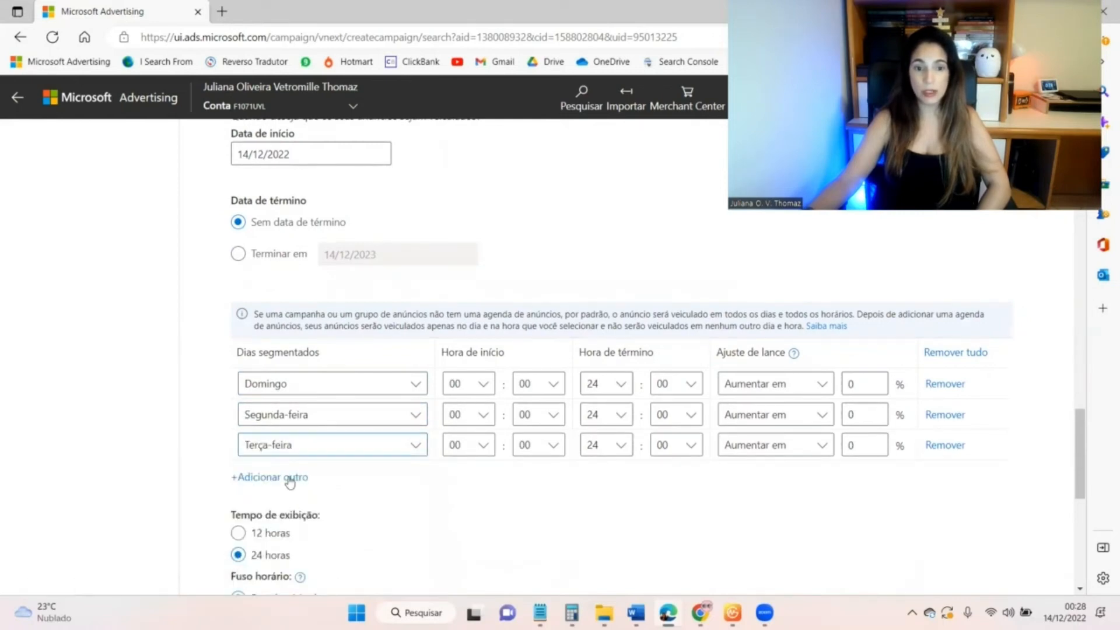
click(288, 478)
click(409, 476)
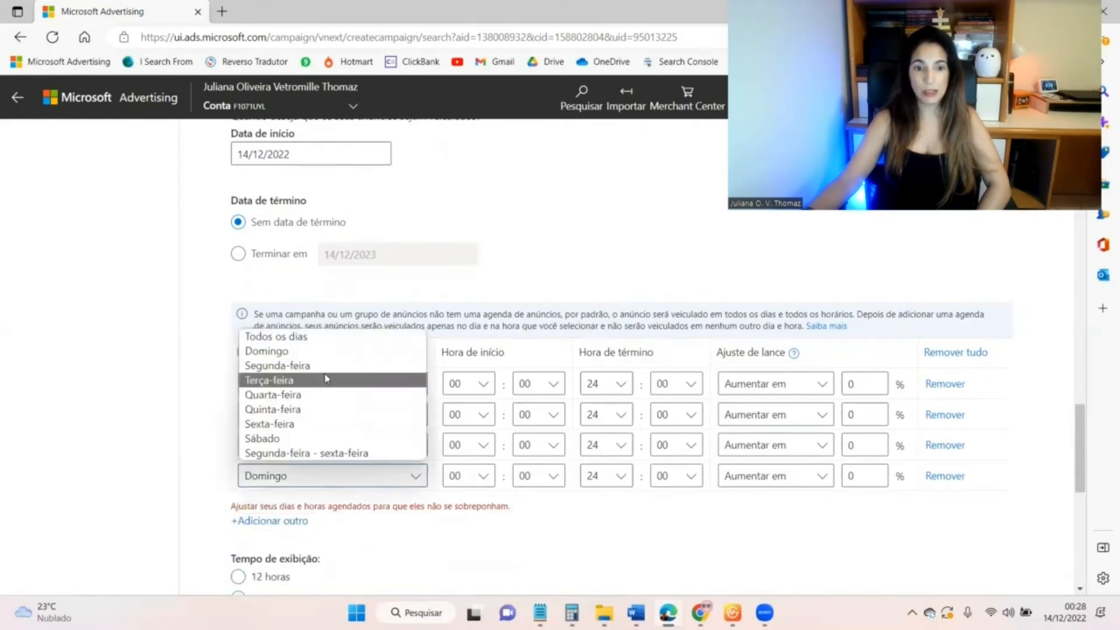
click(274, 395)
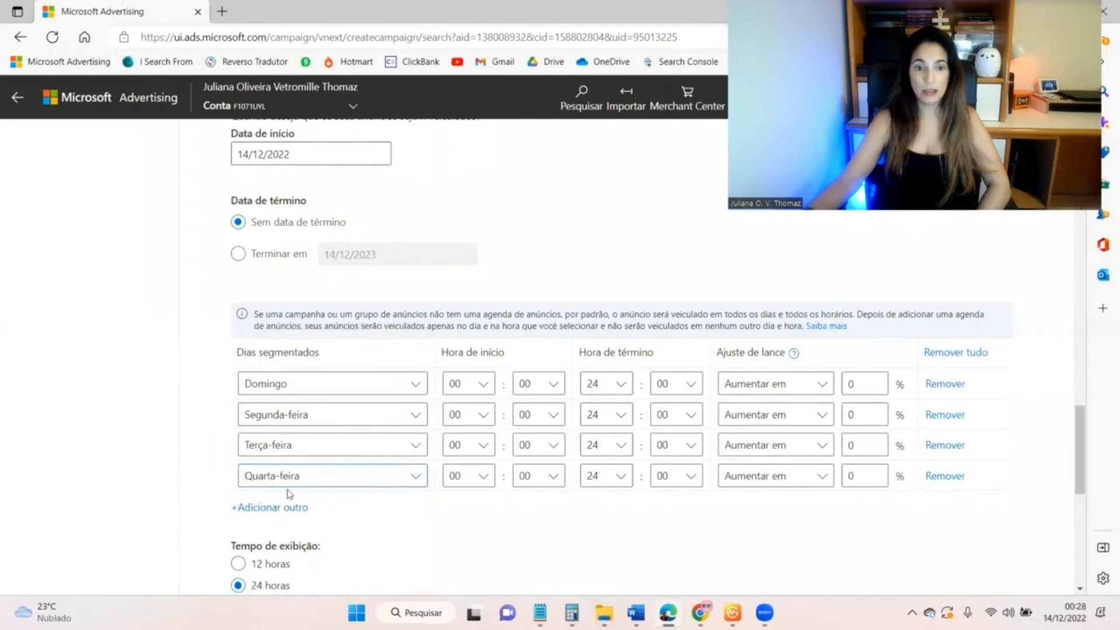
click(279, 510)
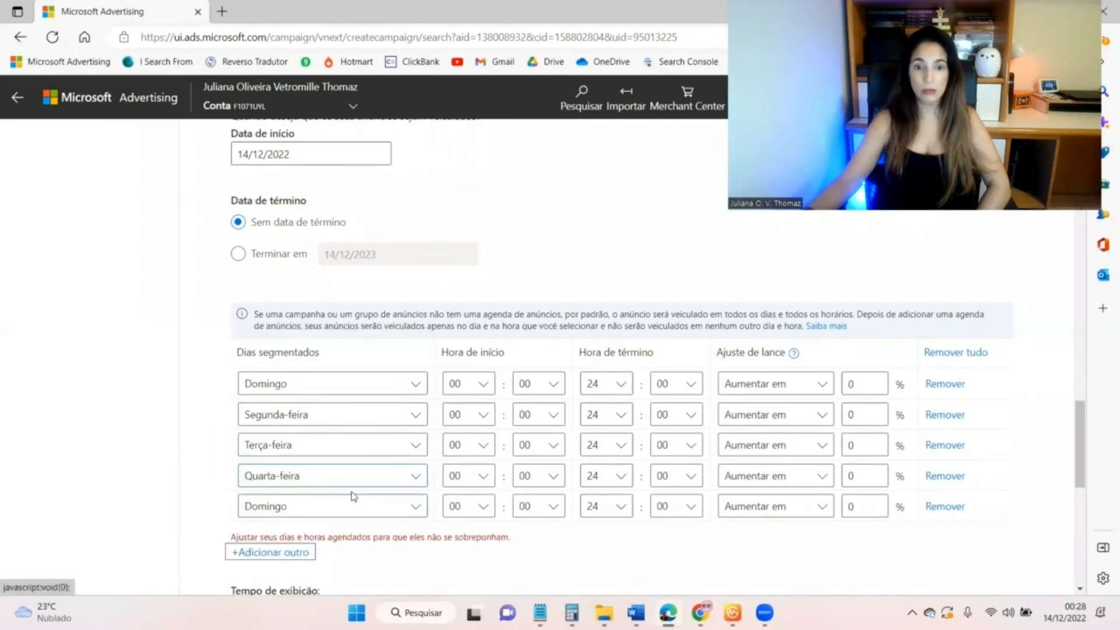
click(419, 511)
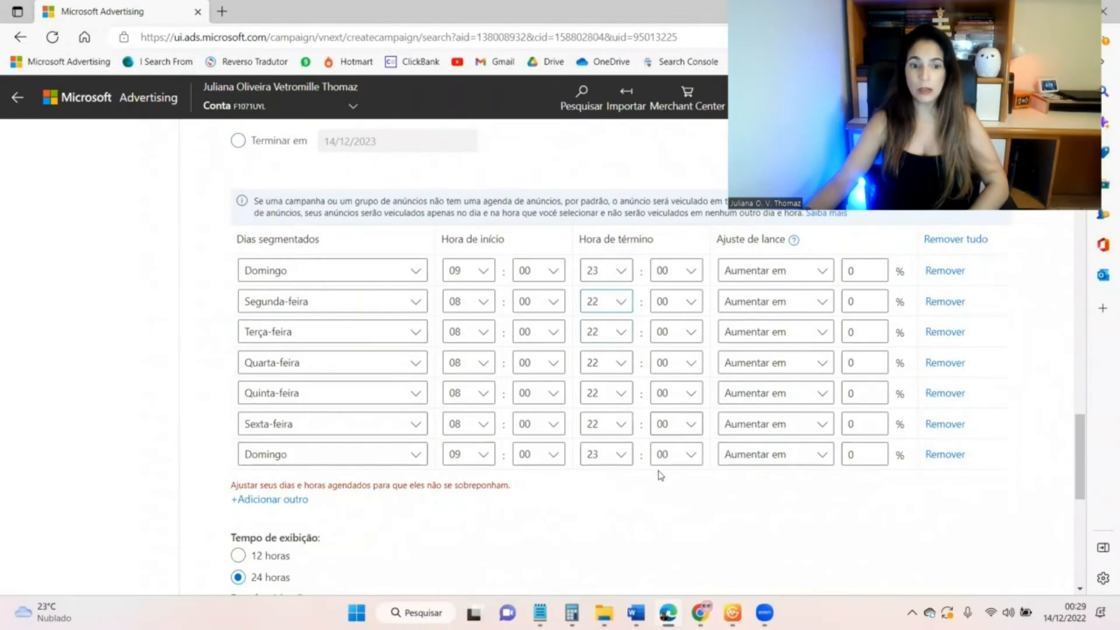
Review the scheduled days and hours and set the schedule's time zone to the ad viewer's (Fuso horário do visualizador do anúncio)
scroll(570, 434, down, 1)
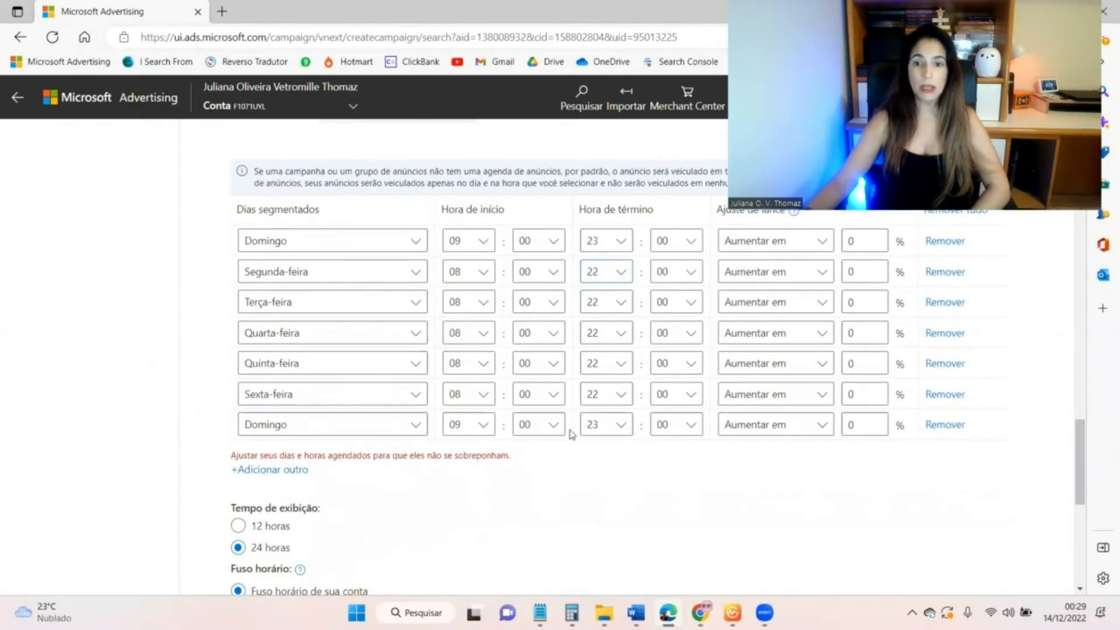
scroll(571, 434, down, 1)
scroll(565, 429, up, 1)
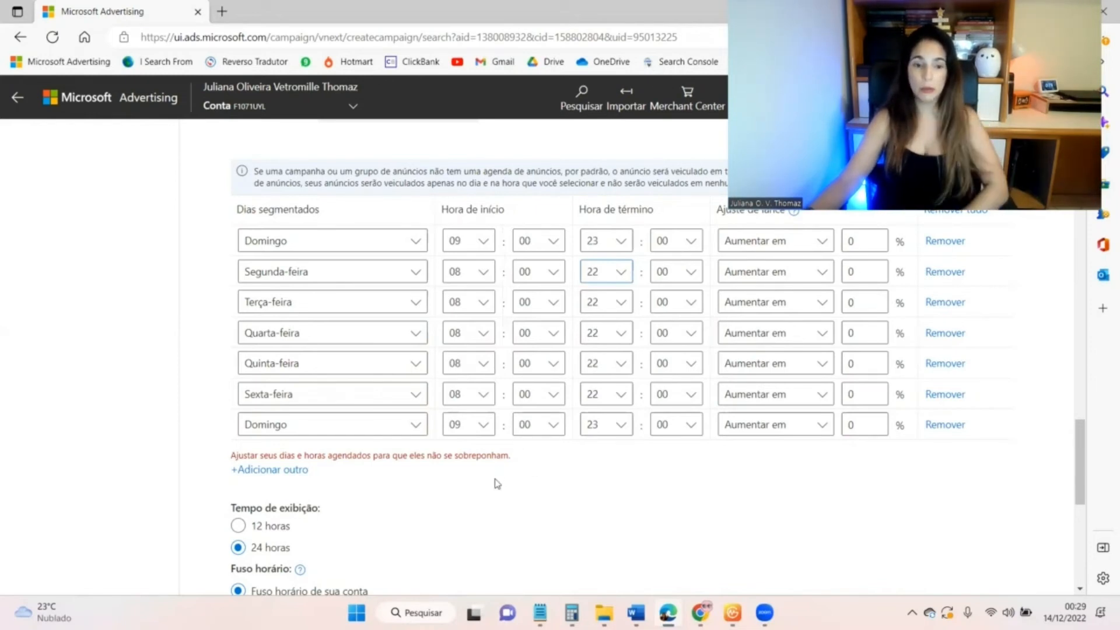
scroll(497, 484, down, 1)
scroll(231, 442, down, 1)
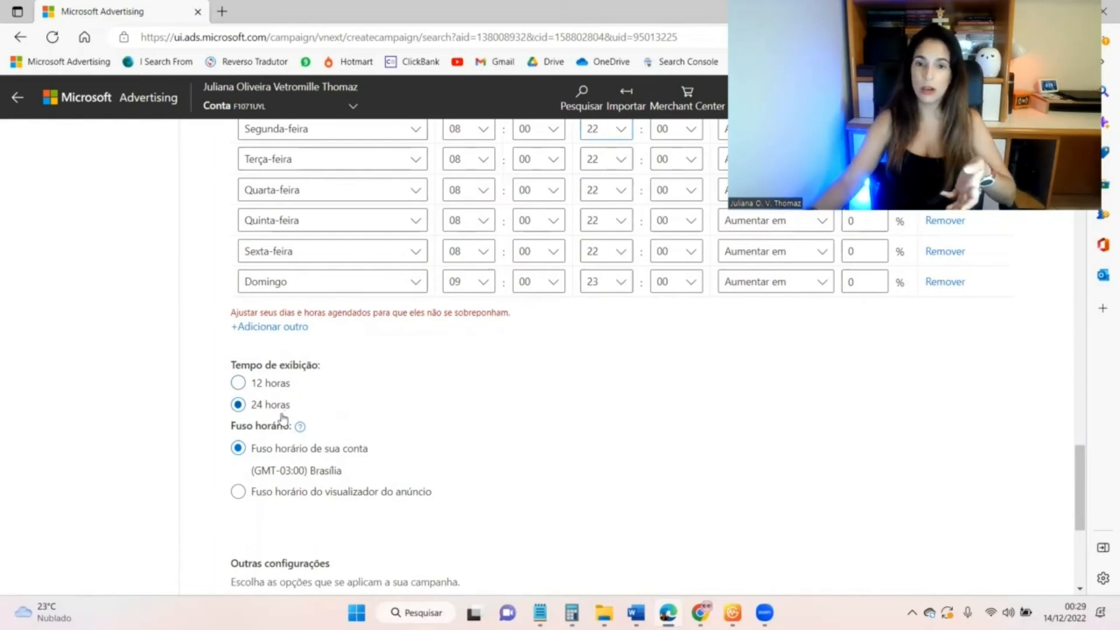
scroll(416, 284, up, 4)
scroll(409, 289, down, 2)
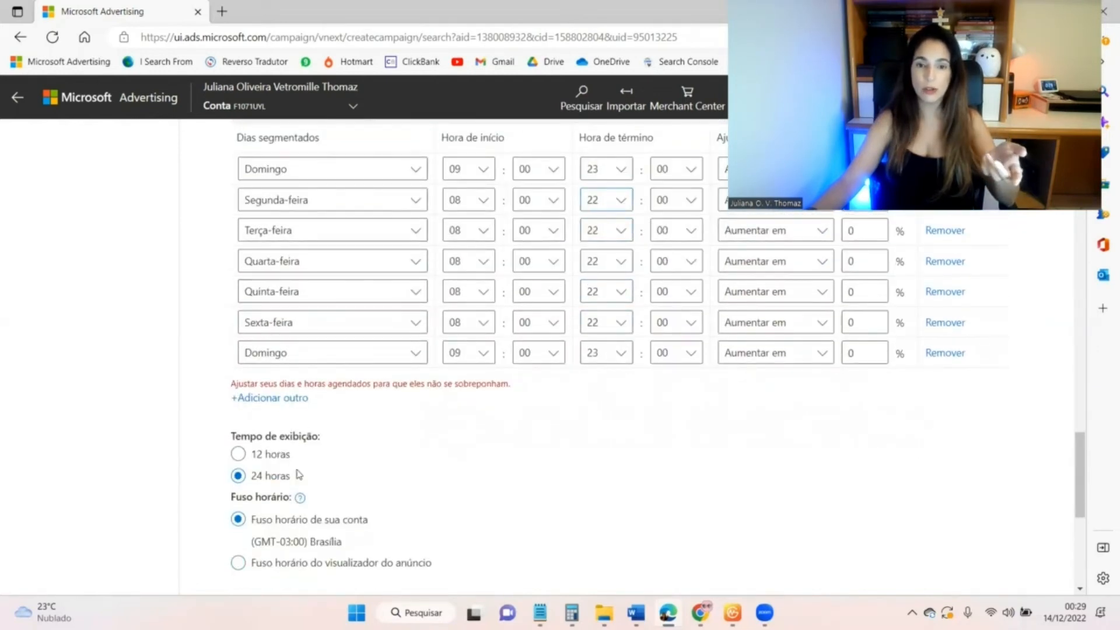
scroll(328, 416, down, 2)
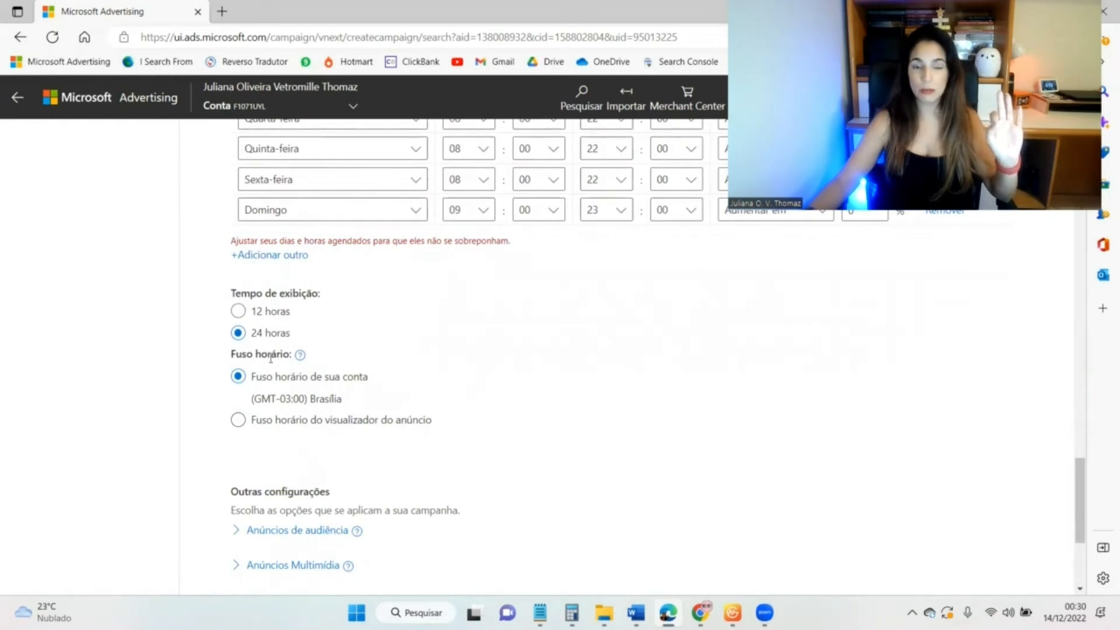
click(239, 420)
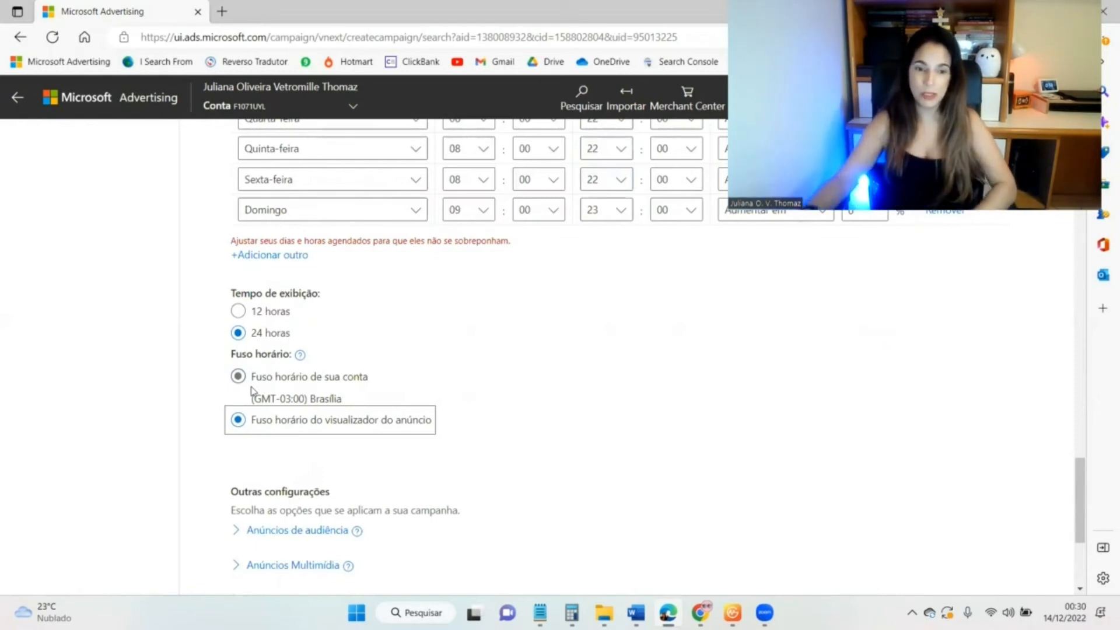
Expand the audience ads settings (Anúncios de audiência) and set their bid adjustment to Diminuir em 100%
scroll(252, 390, down, 3)
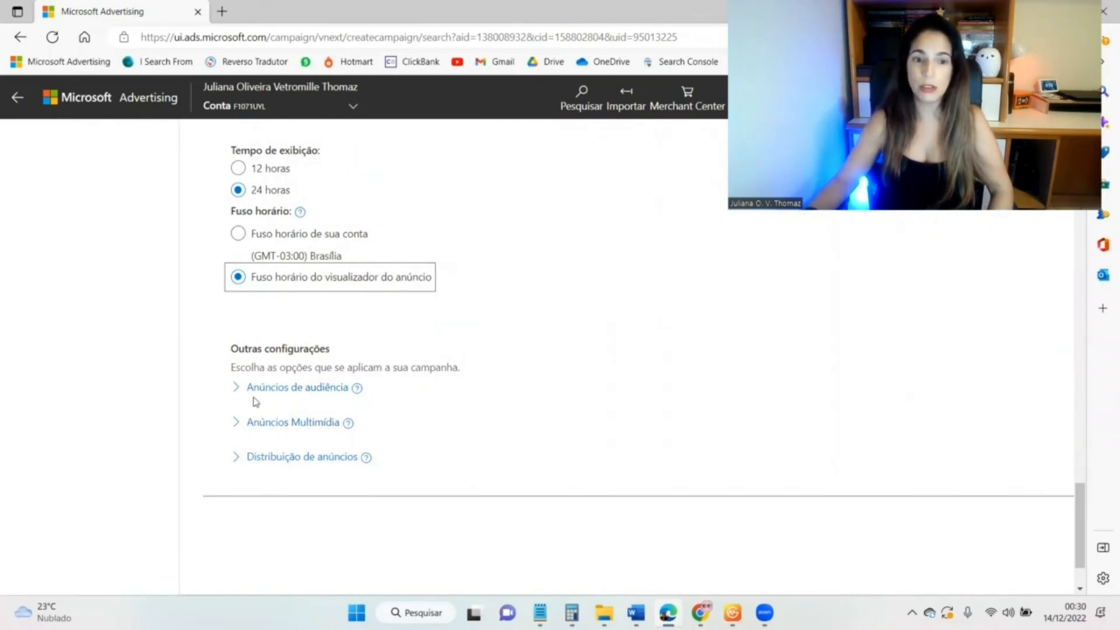
click(238, 387)
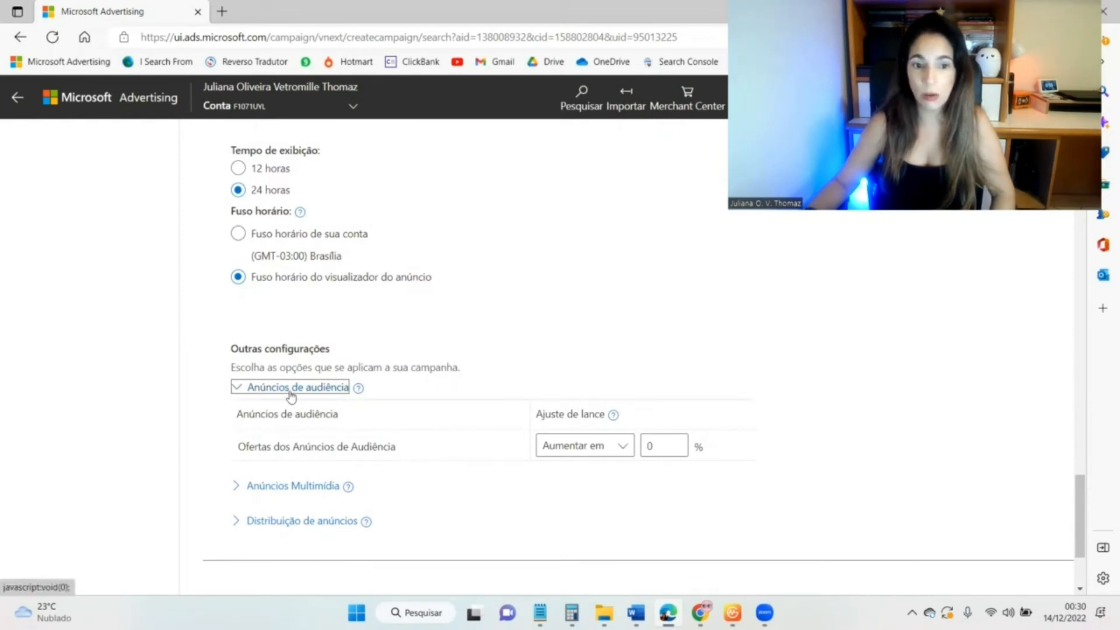
scroll(330, 399, down, 1)
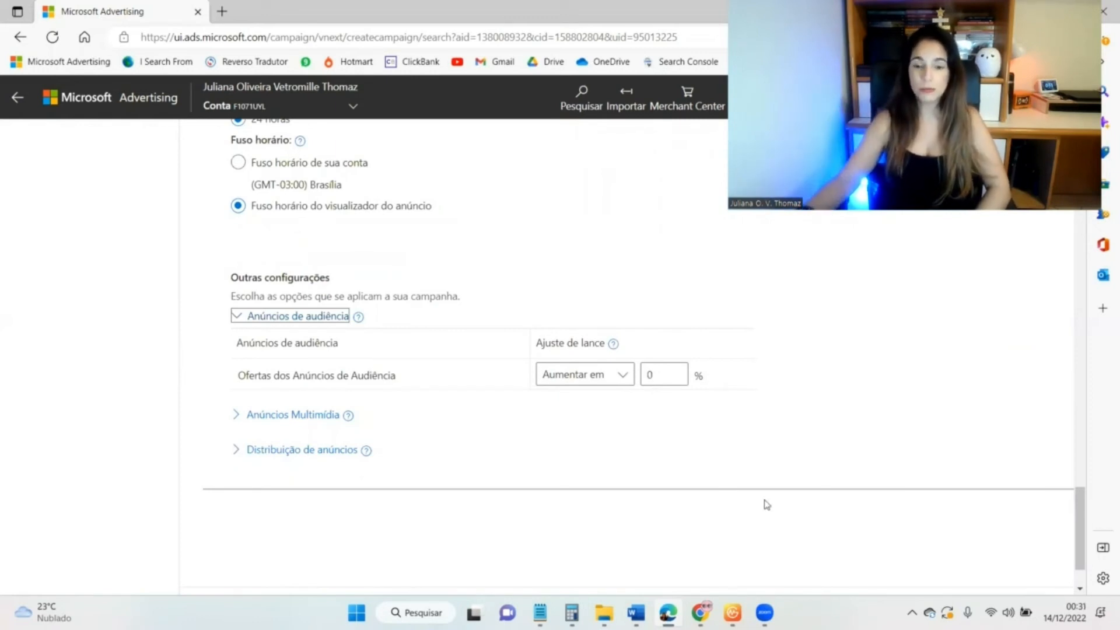
click(624, 379)
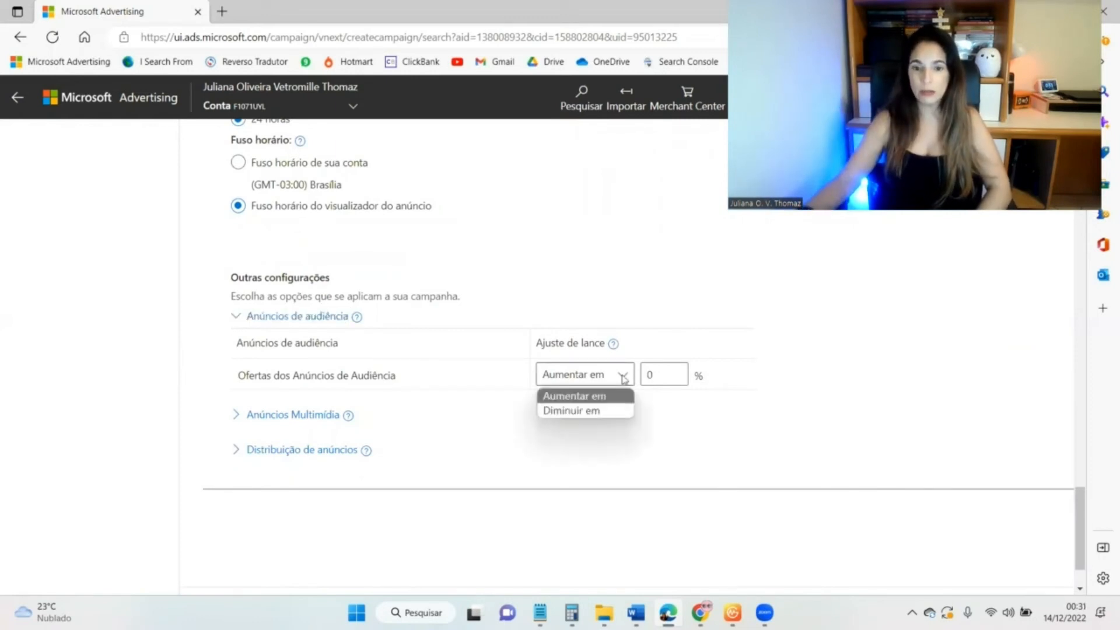
click(604, 412)
double_click(668, 374)
text(100)
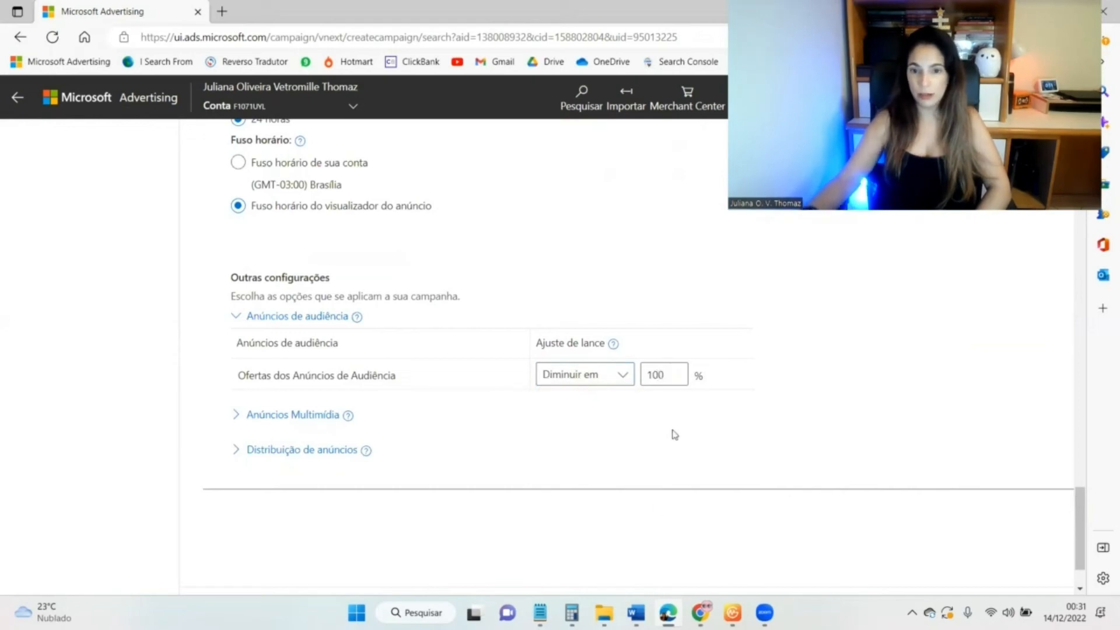
Expand the multimedia ads settings (Anúncios Multimídia) and set their bid adjustment to Aumentar em 20%
click(324, 414)
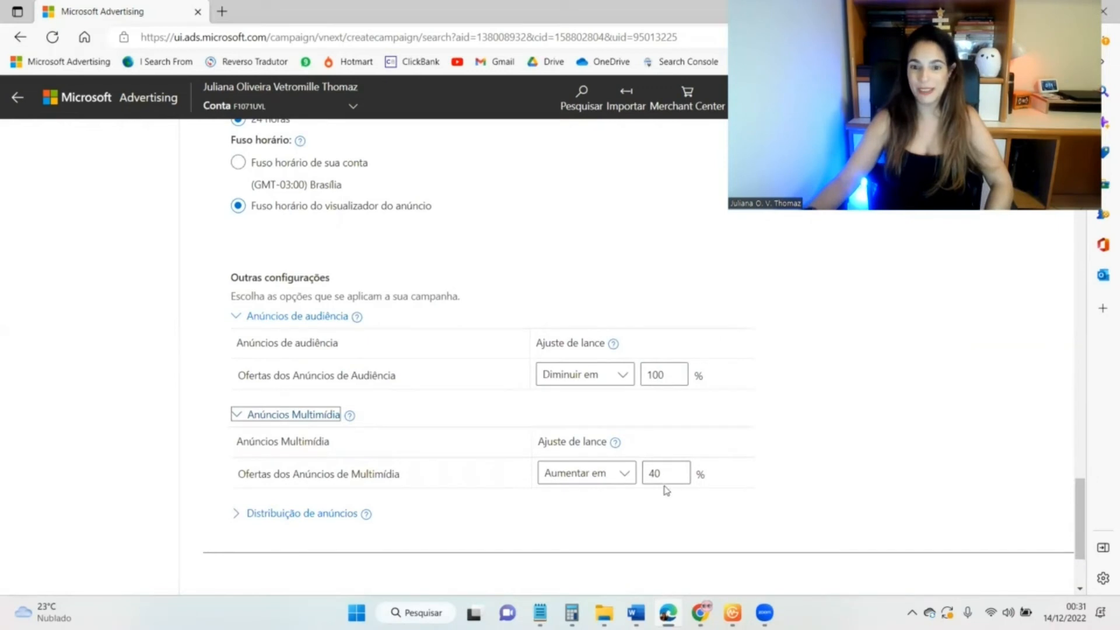
click(623, 475)
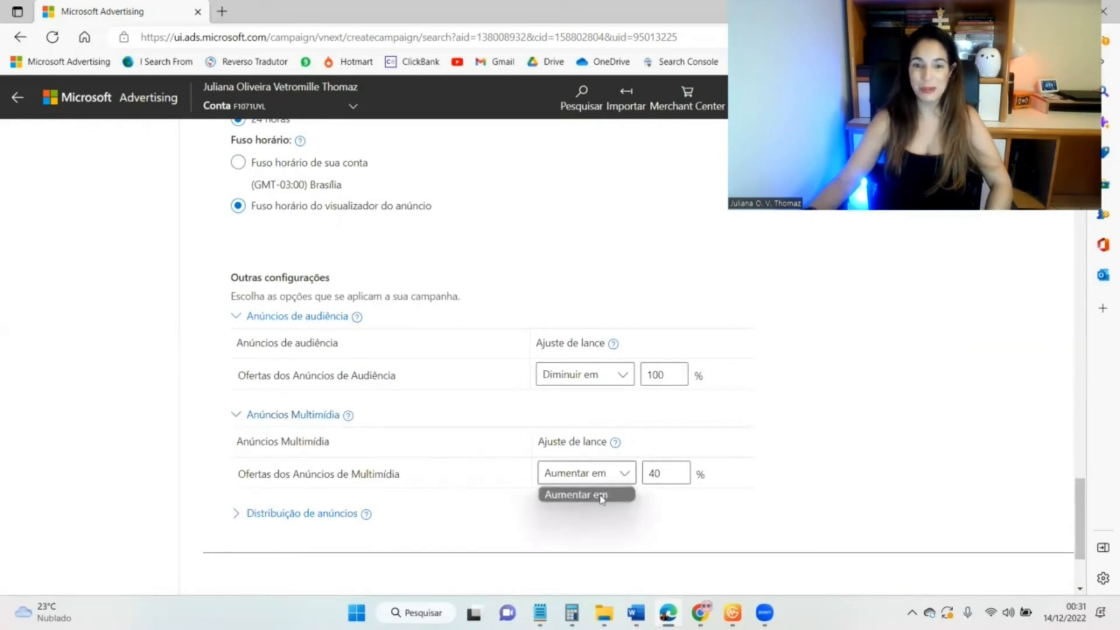
click(645, 480)
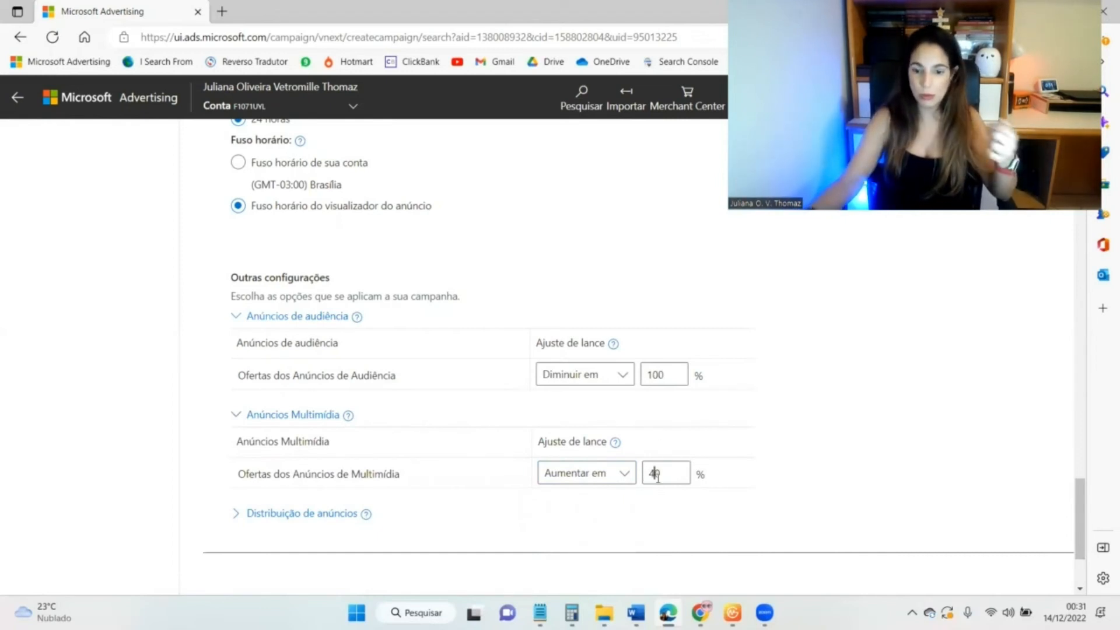
key(BackSpace)
text(1)
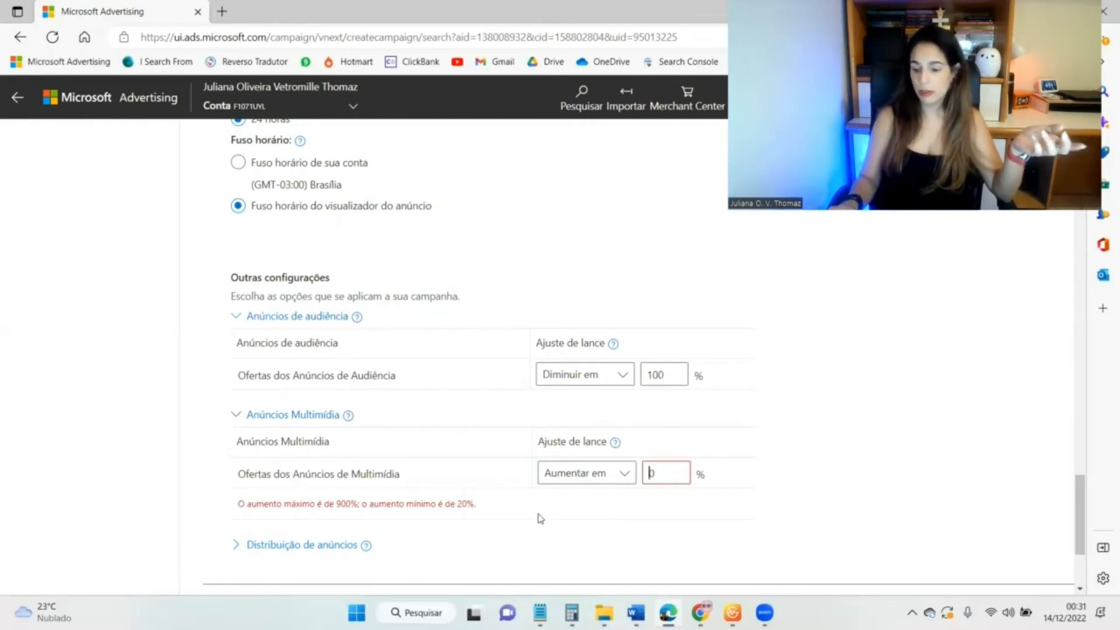
text(2)
scroll(738, 476, down, 1)
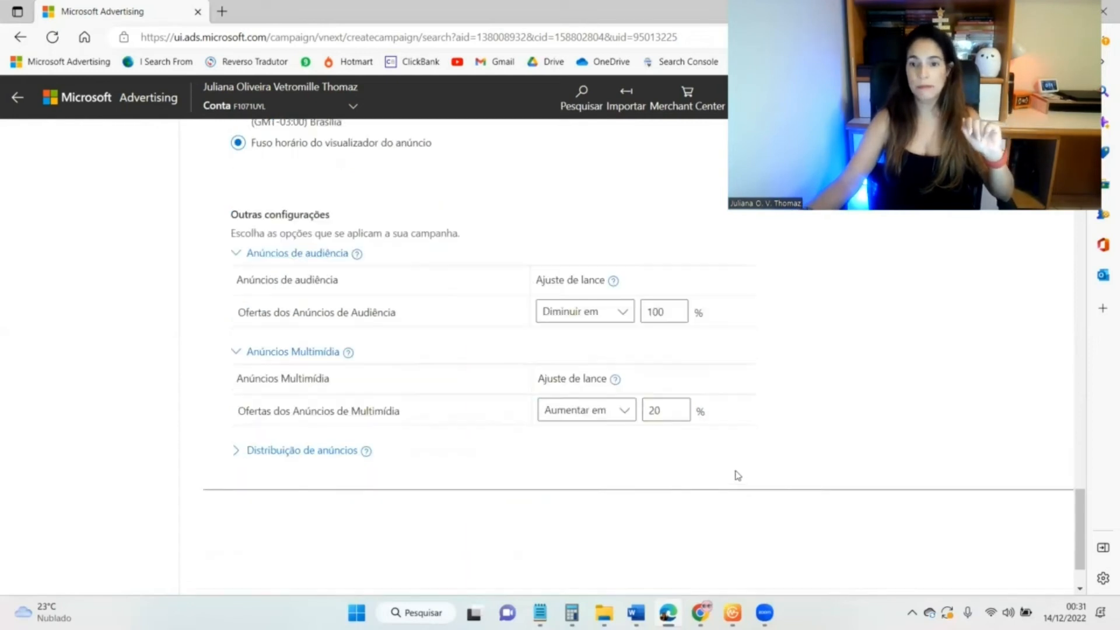
Expand the ad distribution settings and limit the ads to Somente pesquisa do Bing, AOL e Yahoo (pertencente e operado)
scroll(738, 475, down, 2)
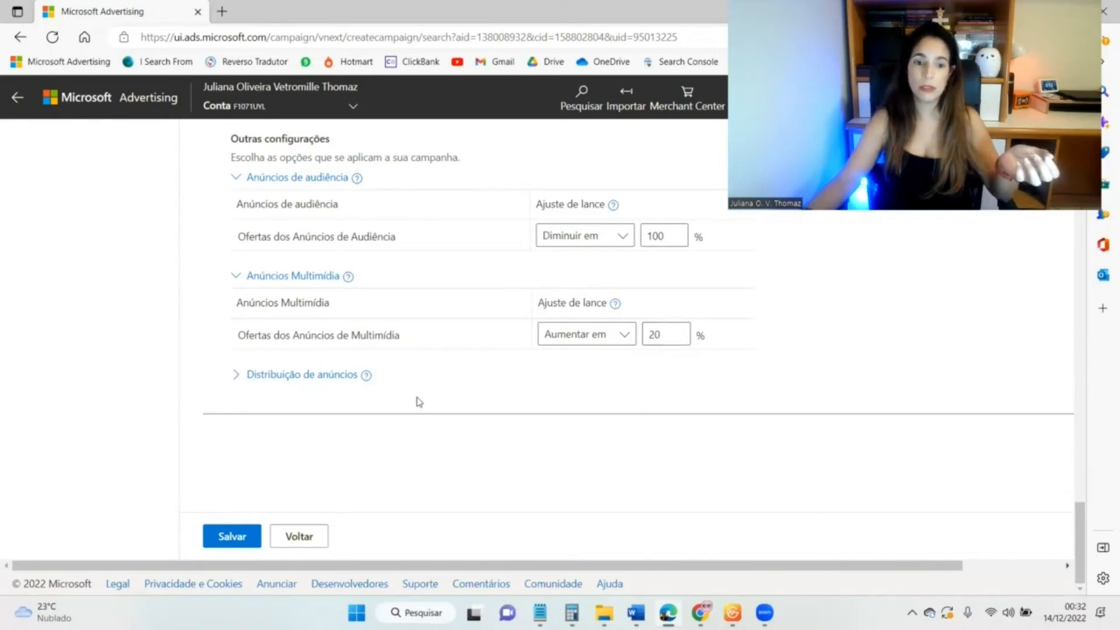
click(237, 375)
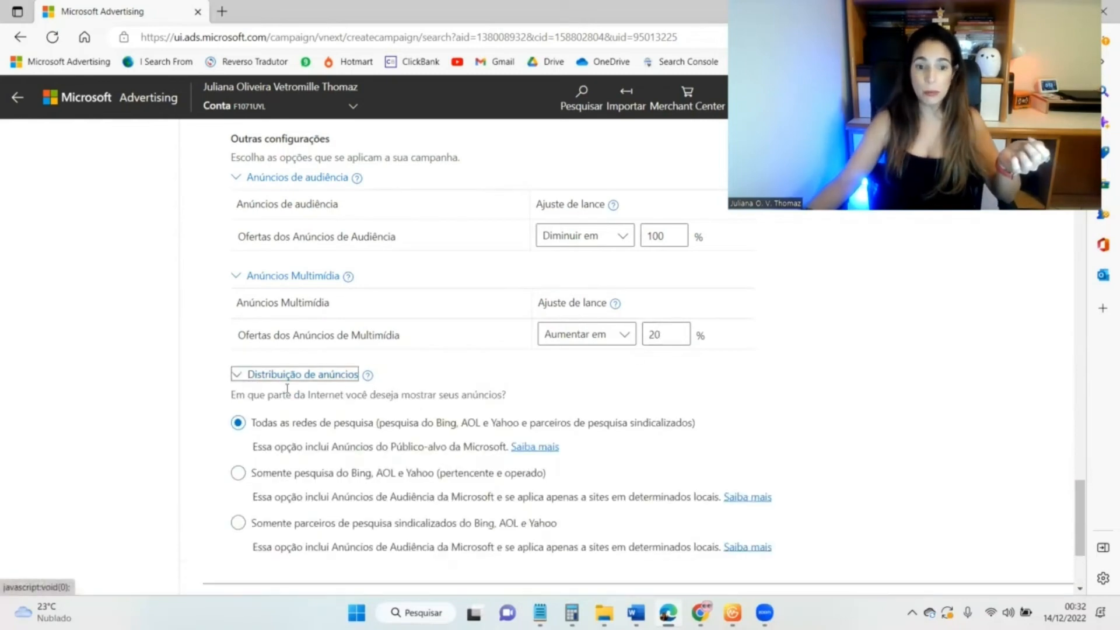
scroll(414, 392, down, 1)
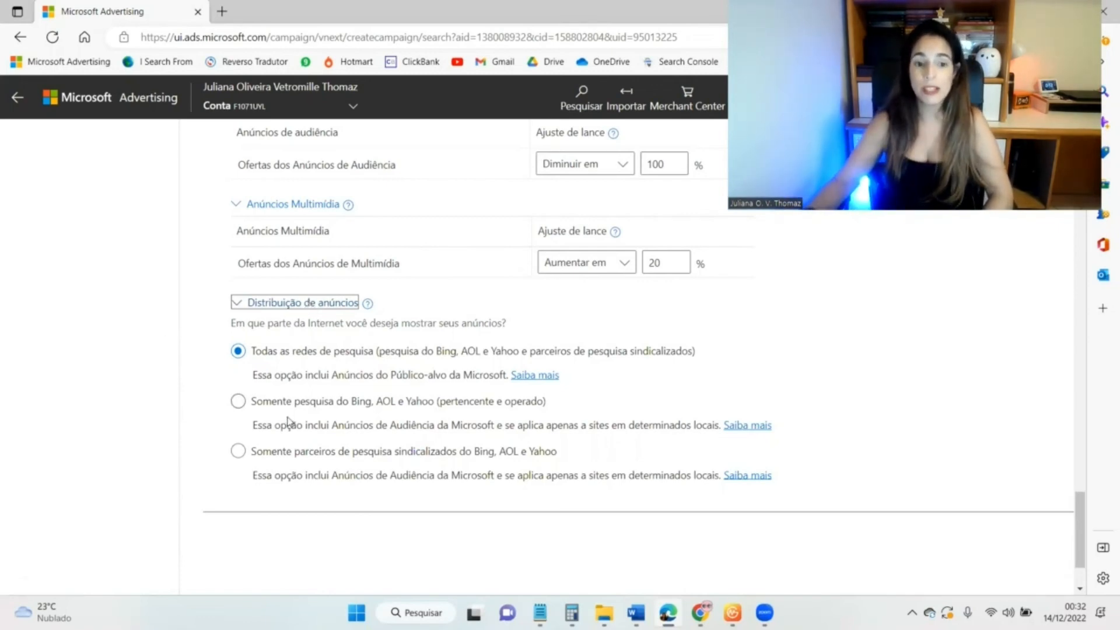
click(238, 404)
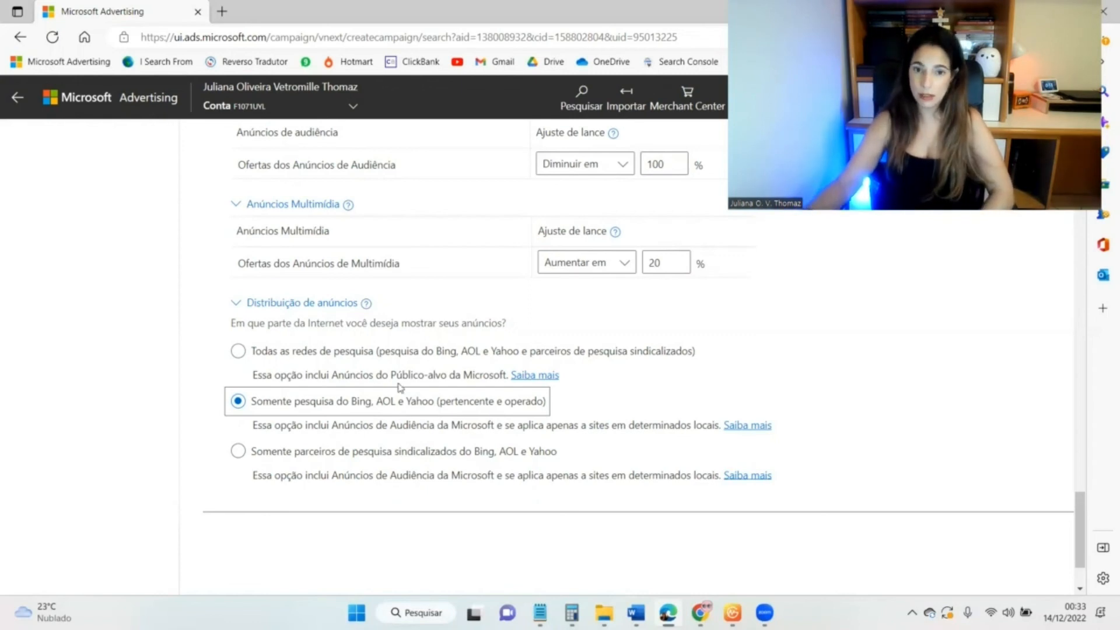
Look over the budget and bids page once more and try to save the campaign
scroll(400, 388, up, 20)
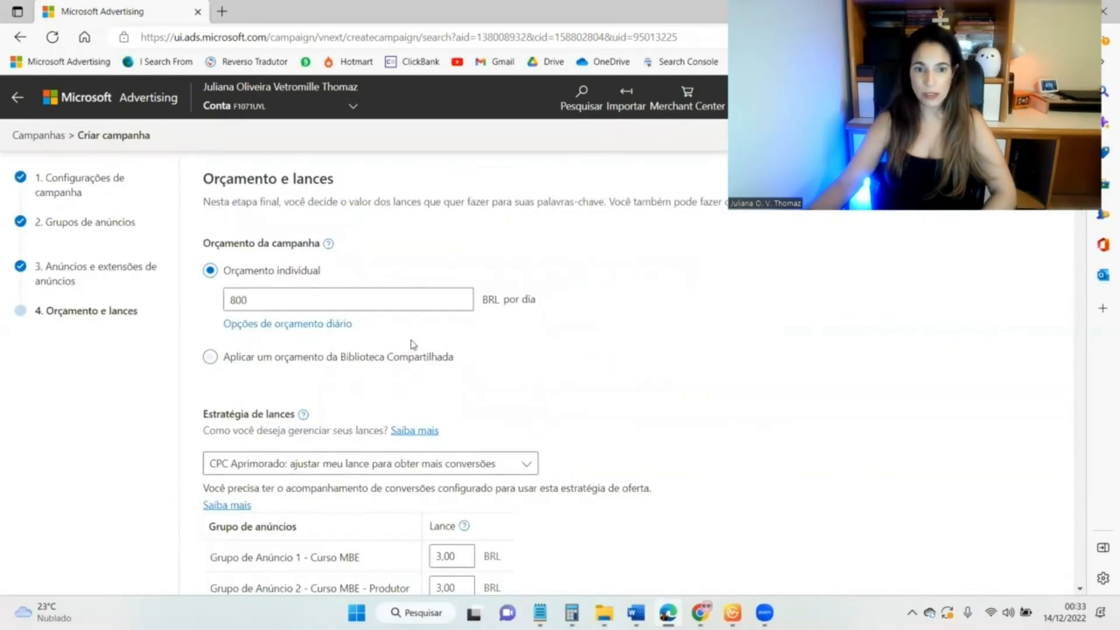
scroll(410, 344, down, 20)
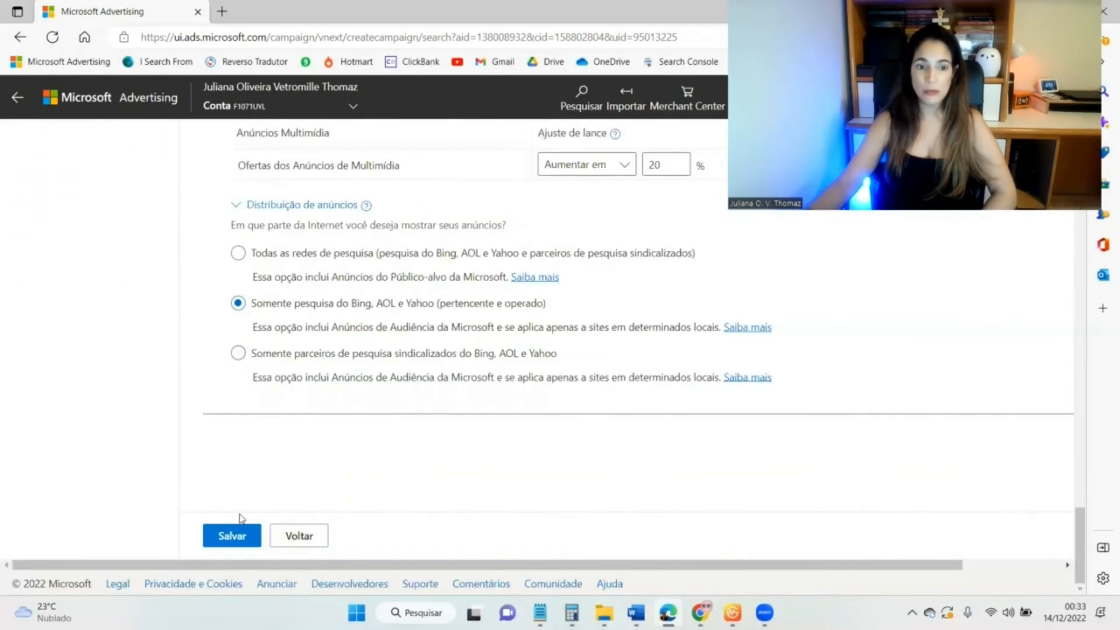
click(227, 543)
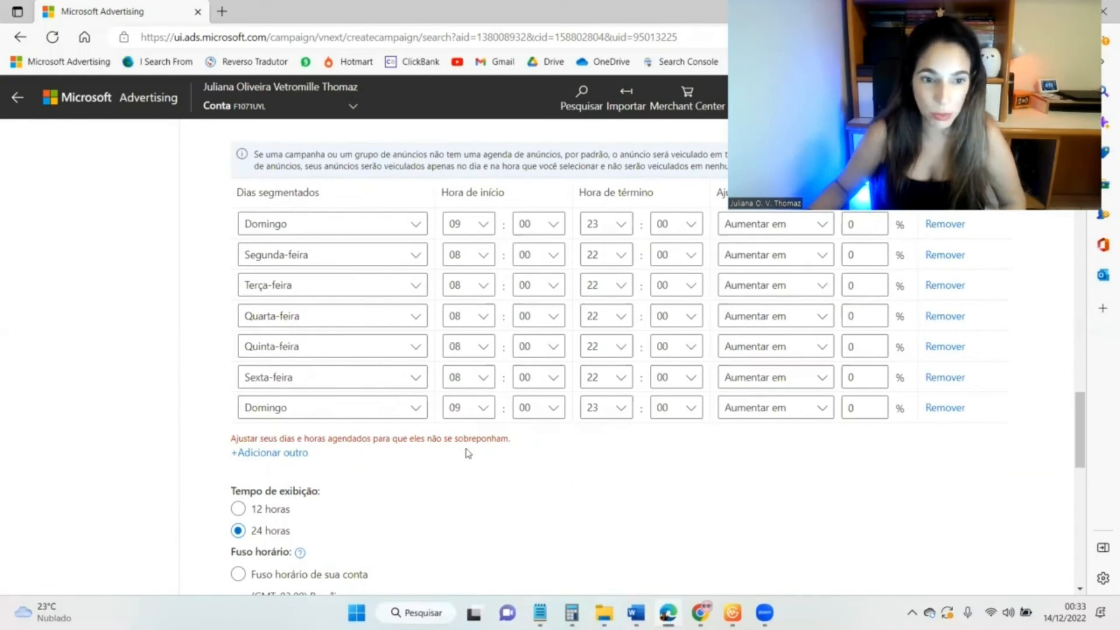
Change the duplicate Domingo row at the end of the ad schedule to Sábado and save the campaign
click(414, 408)
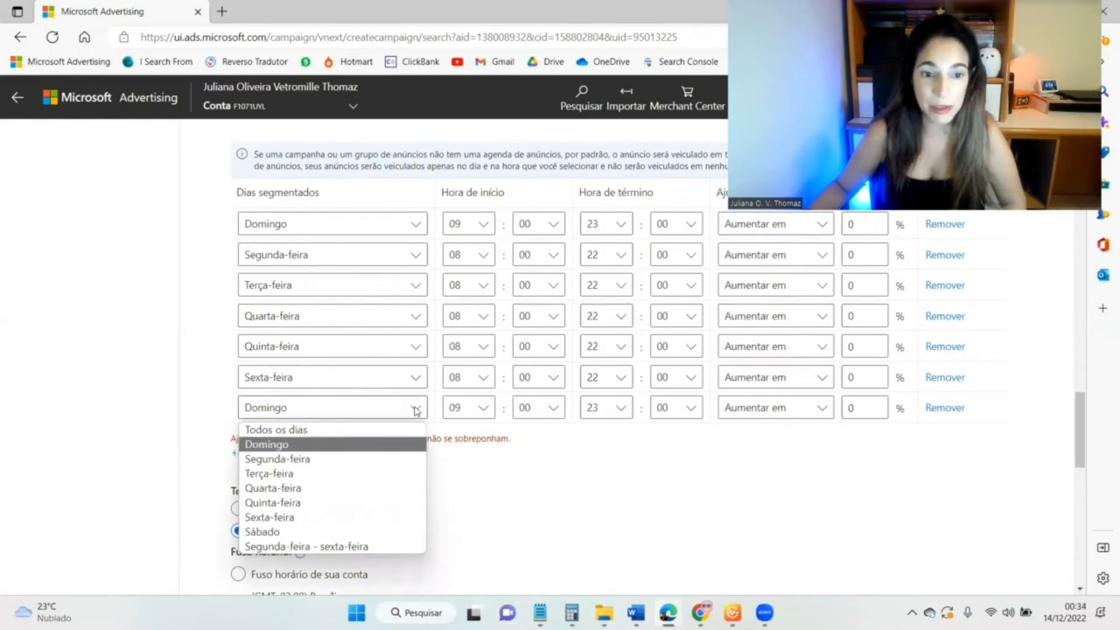
click(329, 532)
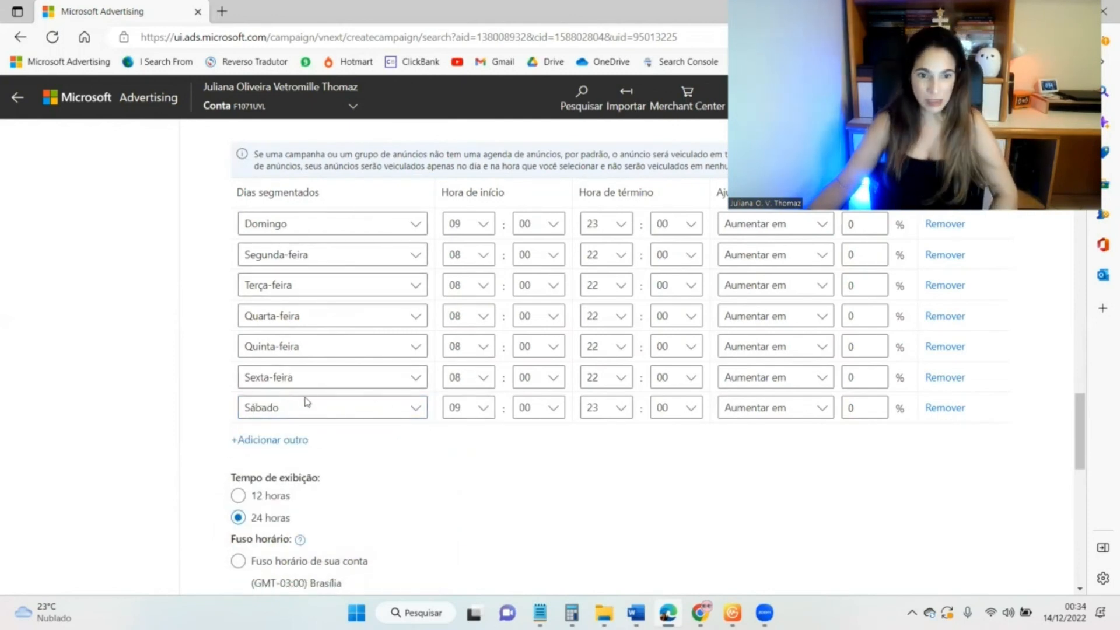
scroll(502, 427, down, 10)
scroll(494, 408, down, 3)
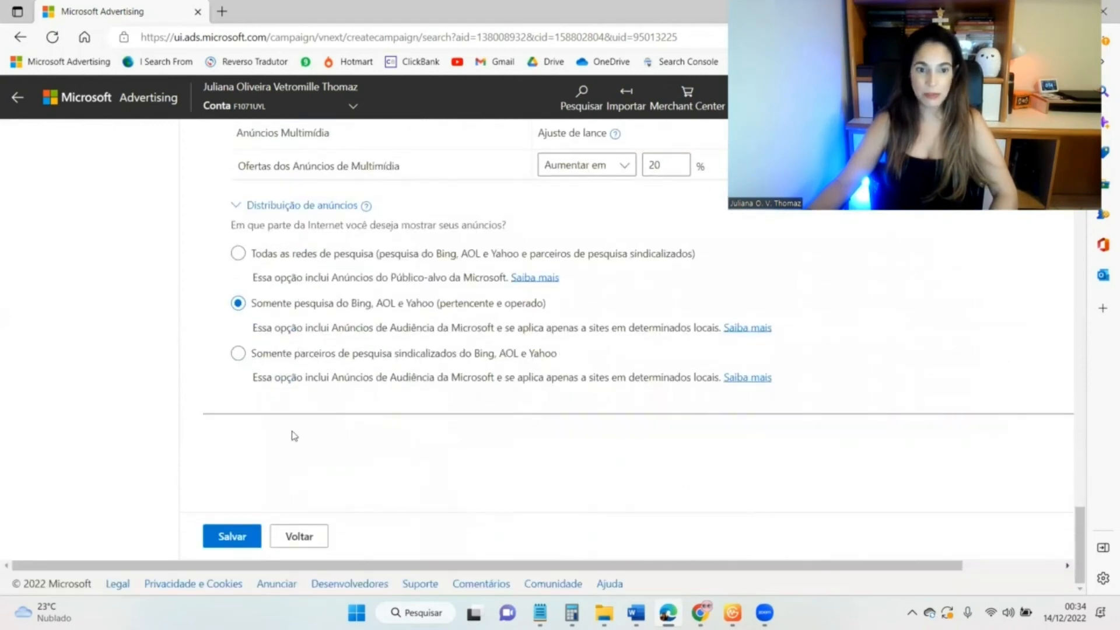
click(251, 536)
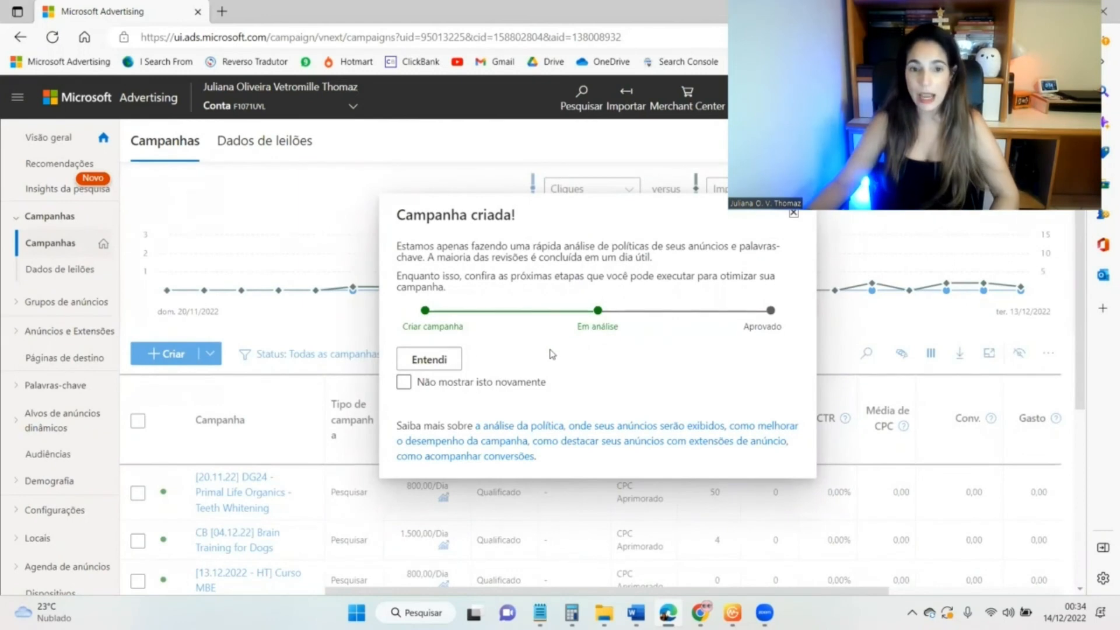
Dismiss the campaign-created notice with Não mostrar isto novamente enabled, and open the campaign [13.12.2022 - HT] Curso MBE
click(448, 384)
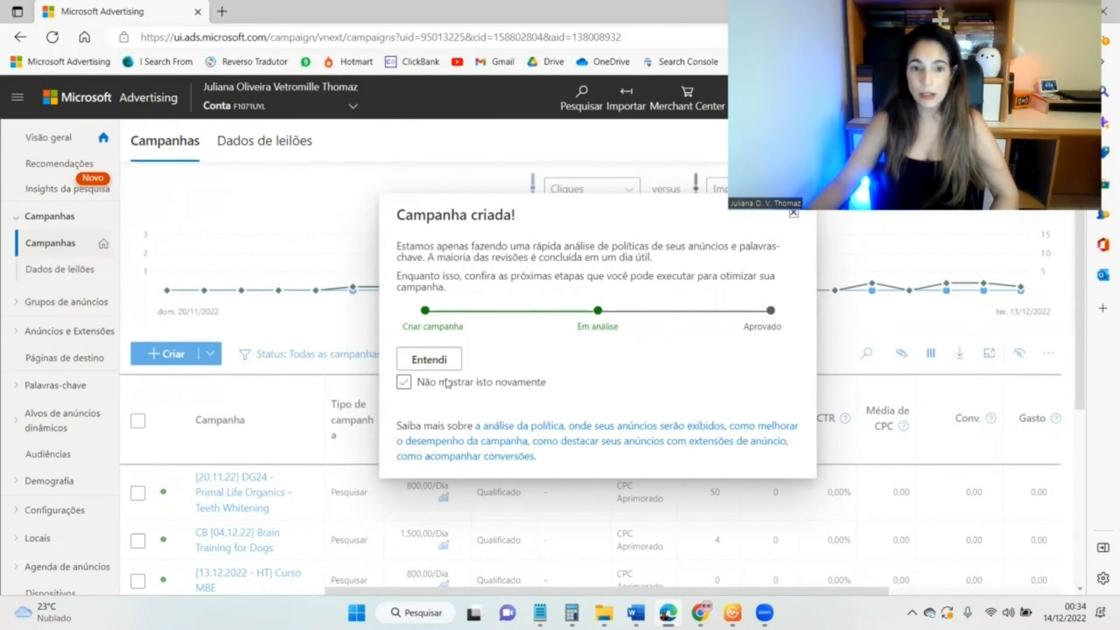
click(420, 359)
scroll(385, 354, down, 3)
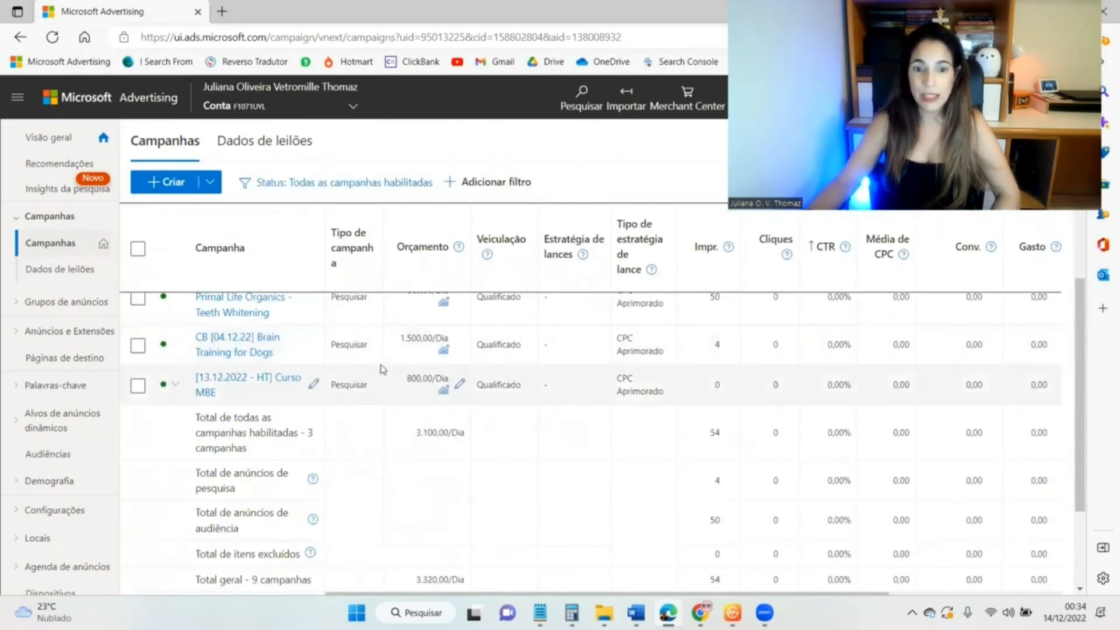
scroll(382, 368, down, 2)
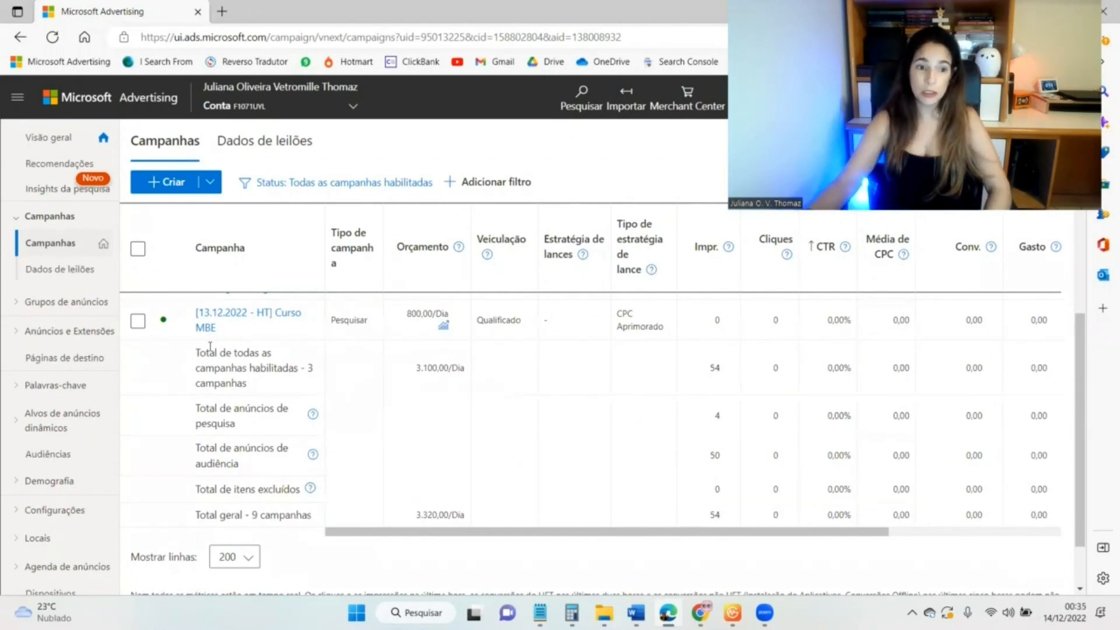
click(245, 314)
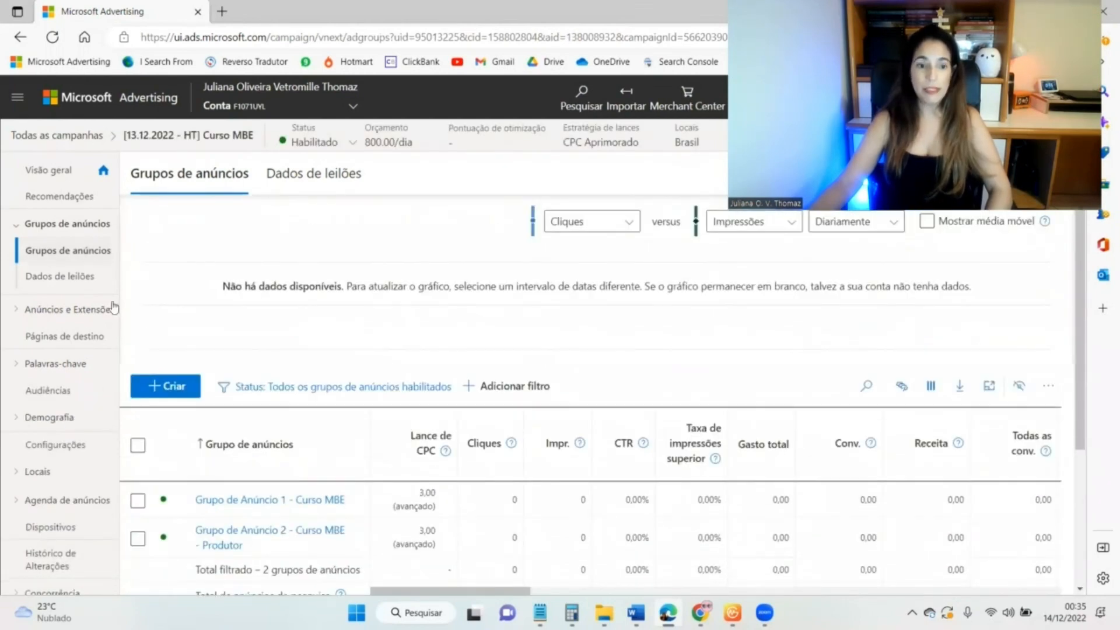
Review the campaign's keywords and open its negative keyword lists (Listas de palavras-chave negativas)
click(78, 377)
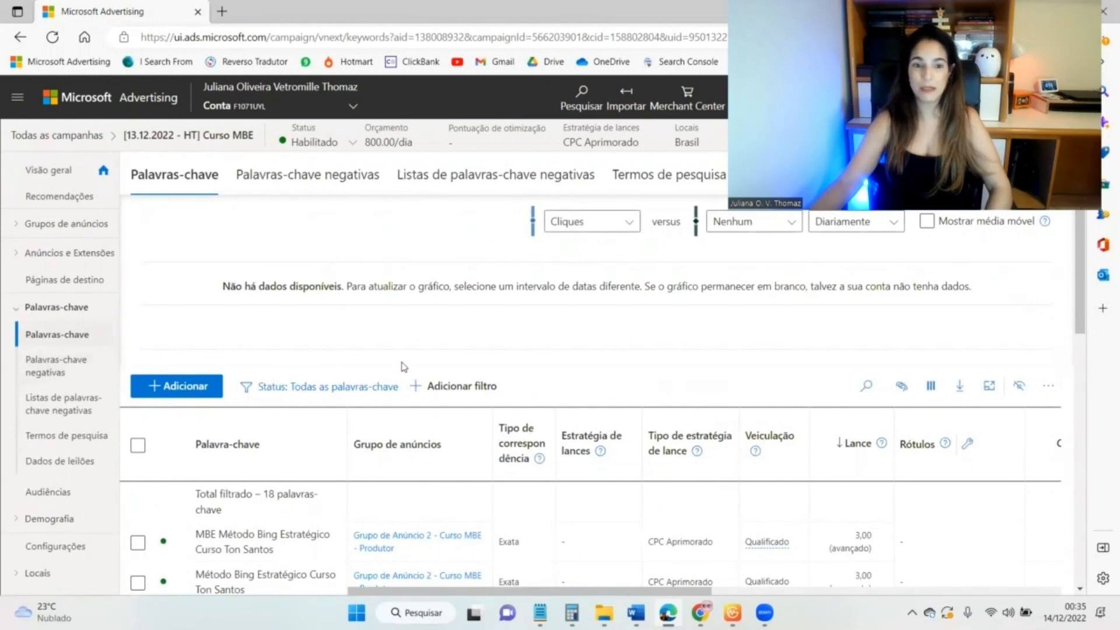
scroll(409, 348, down, 3)
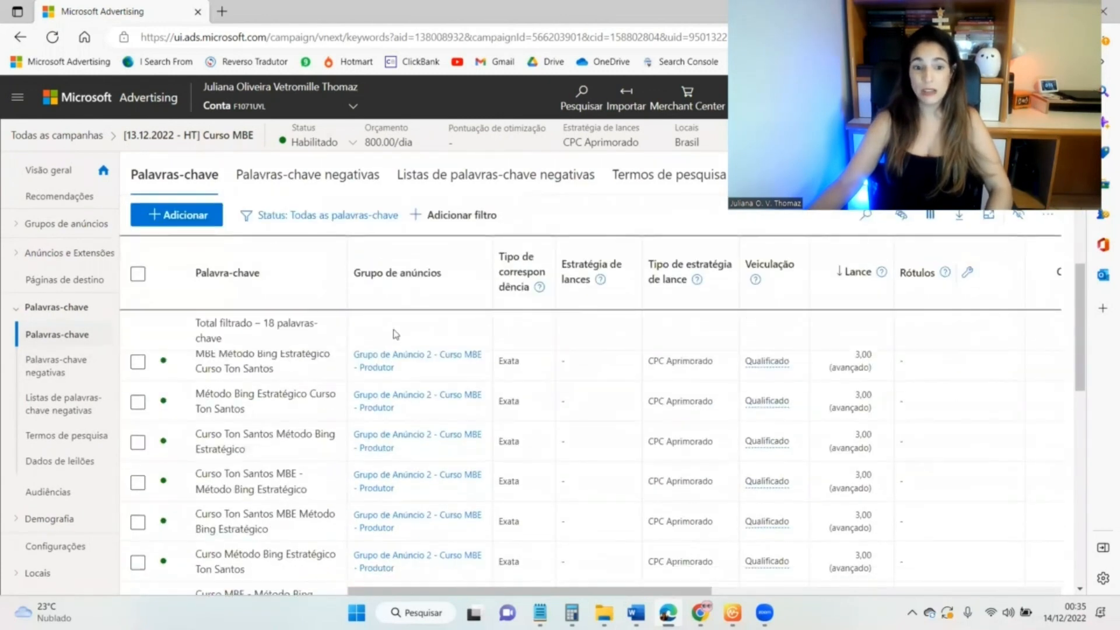
click(533, 182)
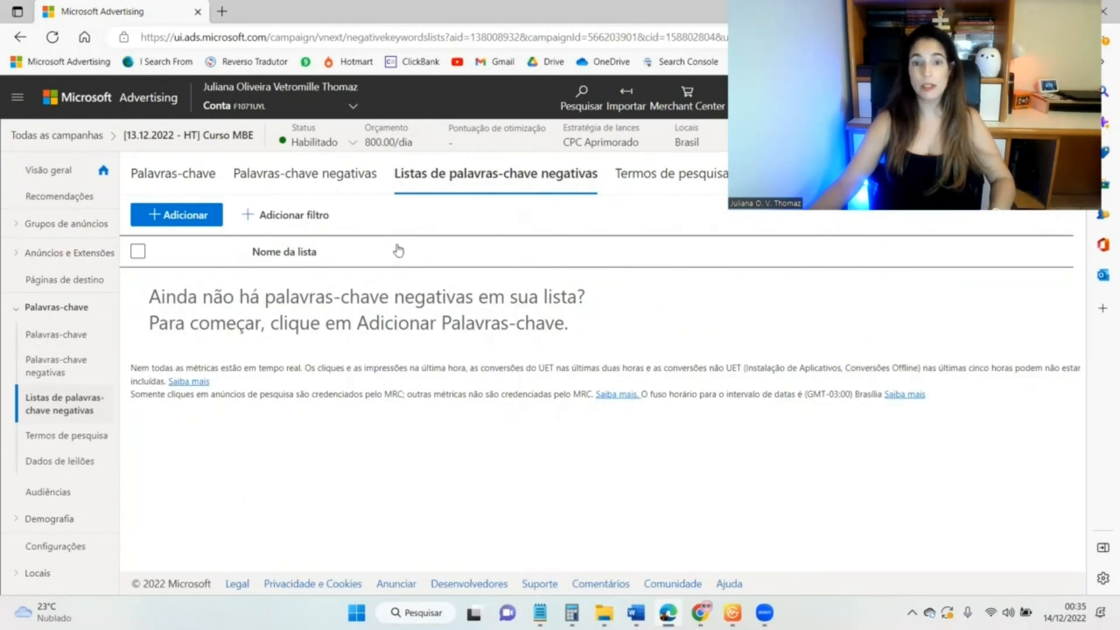